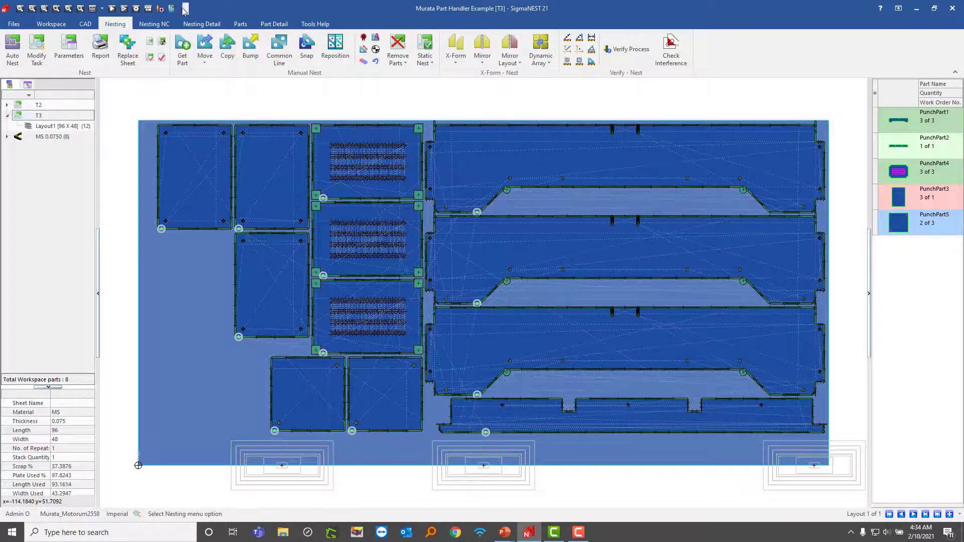
- Open the Part Removal setup for the nested layout
{"action": "left_click", "coordinate": [155, 24]}
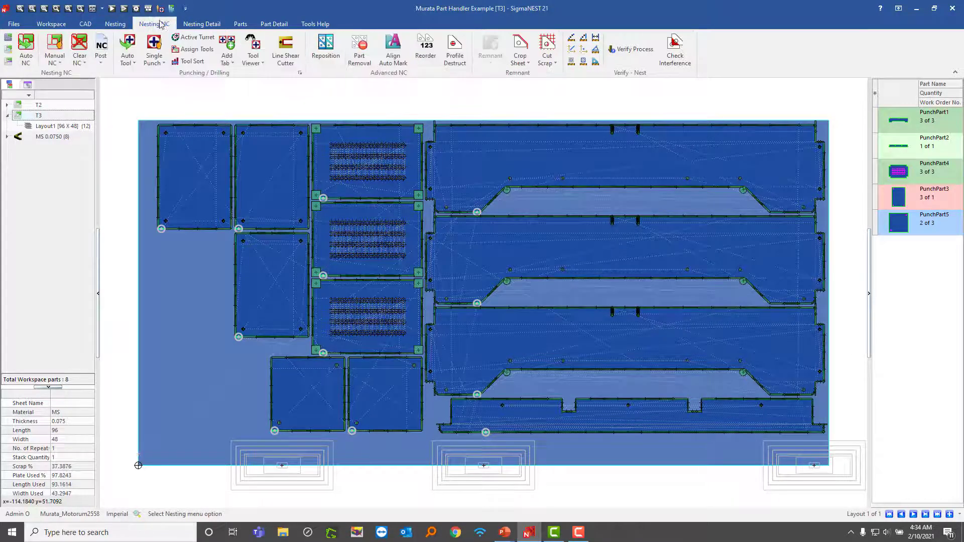
{"action": "left_click", "coordinate": [361, 59]}
{"action": "left_click", "coordinate": [415, 84]}
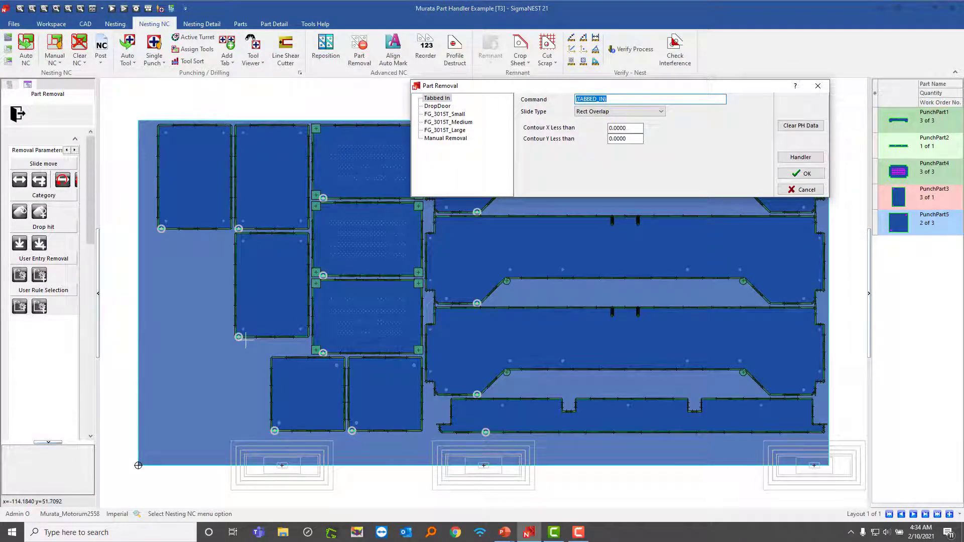
- Examine the nested parts on the sheet and the circled markers at their lower corners up close
{"action": "scroll", "coordinate": [275, 432], "scroll_direction": "up", "scroll_amount": 3}
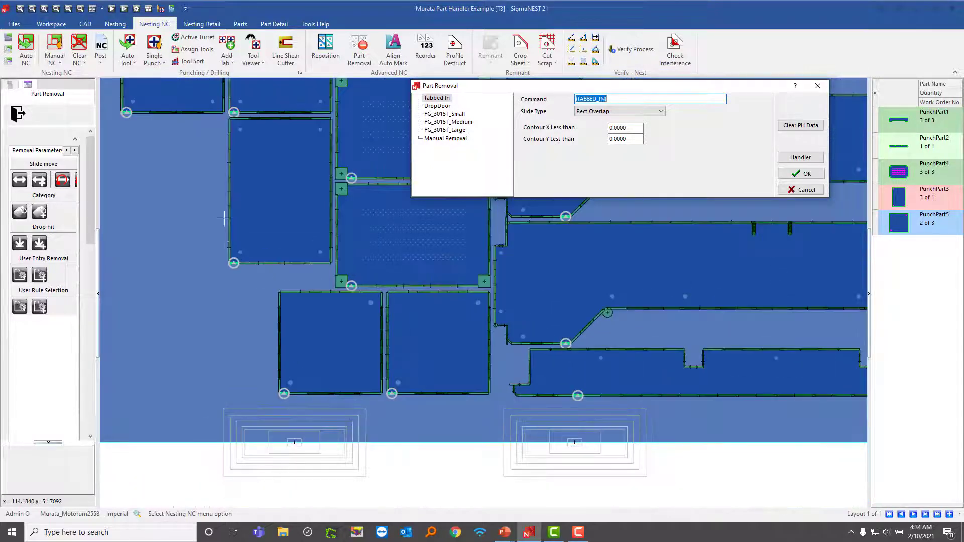
{"action": "scroll", "coordinate": [283, 294], "scroll_direction": "down", "scroll_amount": 3}
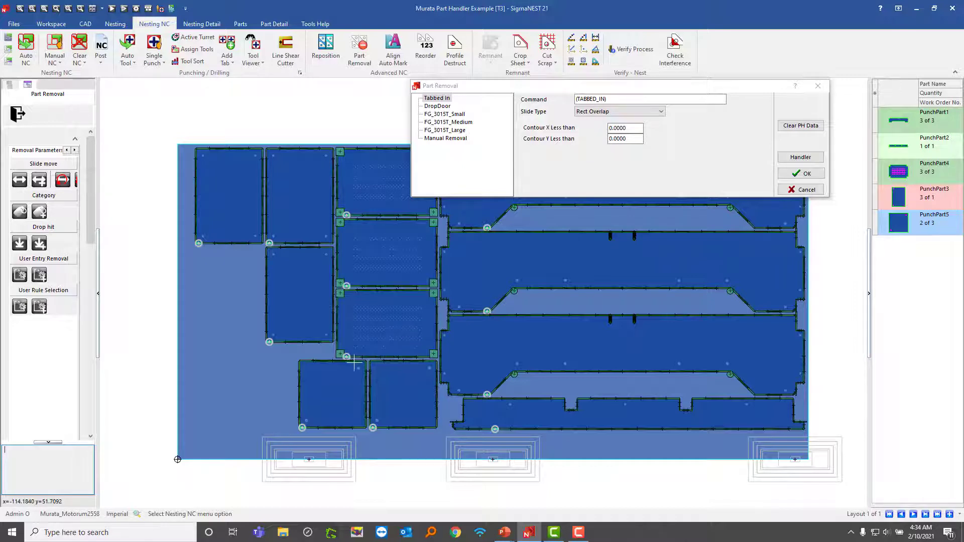
{"action": "scroll", "coordinate": [313, 429], "scroll_direction": "up", "scroll_amount": 1}
{"action": "scroll", "coordinate": [313, 429], "scroll_direction": "up", "scroll_amount": 2}
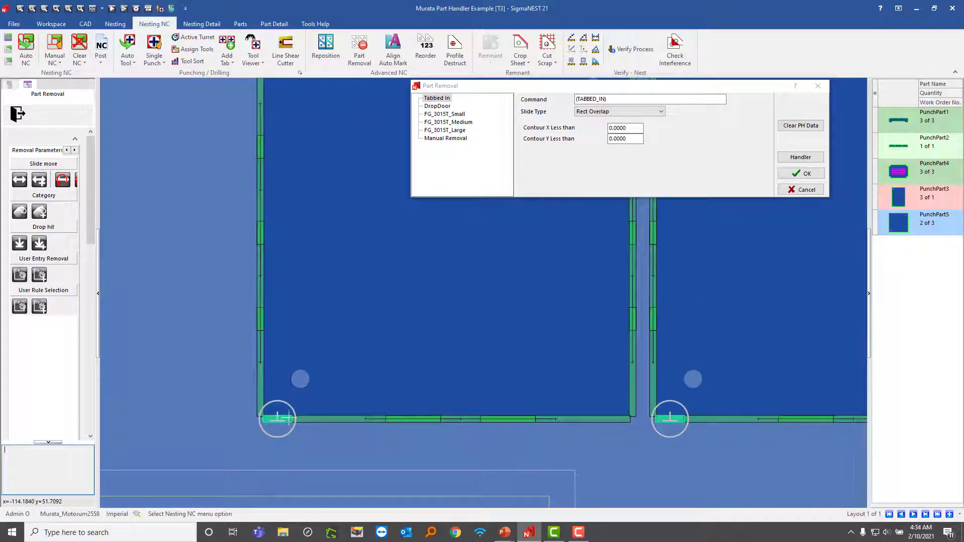
{"action": "scroll", "coordinate": [289, 418], "scroll_direction": "down", "scroll_amount": 3}
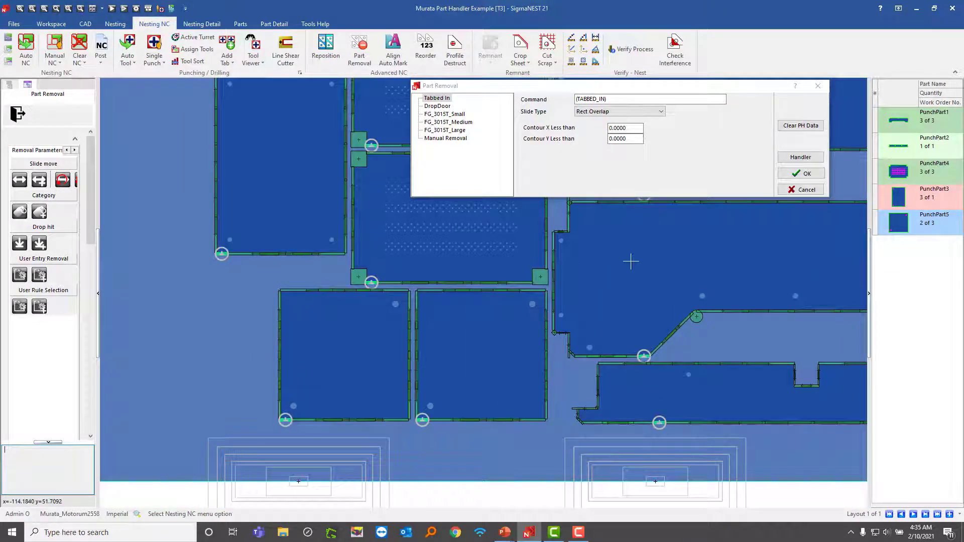
{"action": "left_click", "coordinate": [437, 196]}
{"action": "scroll", "coordinate": [432, 244], "scroll_direction": "down", "scroll_amount": 2}
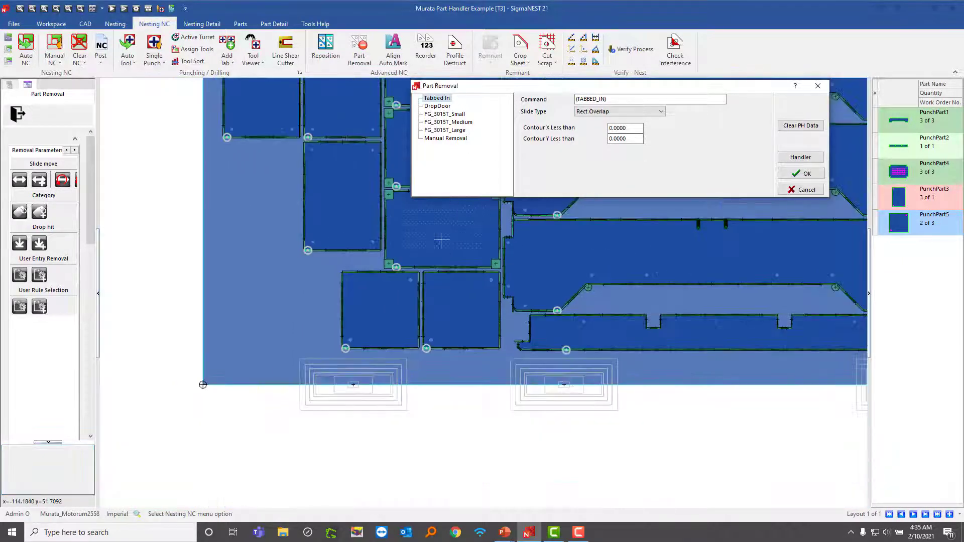
{"action": "middle_click_drag", "start_coordinate": [416, 249], "coordinate": [390, 344]}
{"action": "scroll", "coordinate": [430, 273], "scroll_direction": "up", "scroll_amount": 1}
- Review the contour X and Y limits of the Tabbed In, FG_3015T_Small and FG_3015T_Medium removal categories
{"action": "left_click_drag", "start_coordinate": [639, 128], "coordinate": [574, 133]}
{"action": "left_click", "coordinate": [443, 116]}
{"action": "left_click_drag", "start_coordinate": [637, 142], "coordinate": [570, 135]}
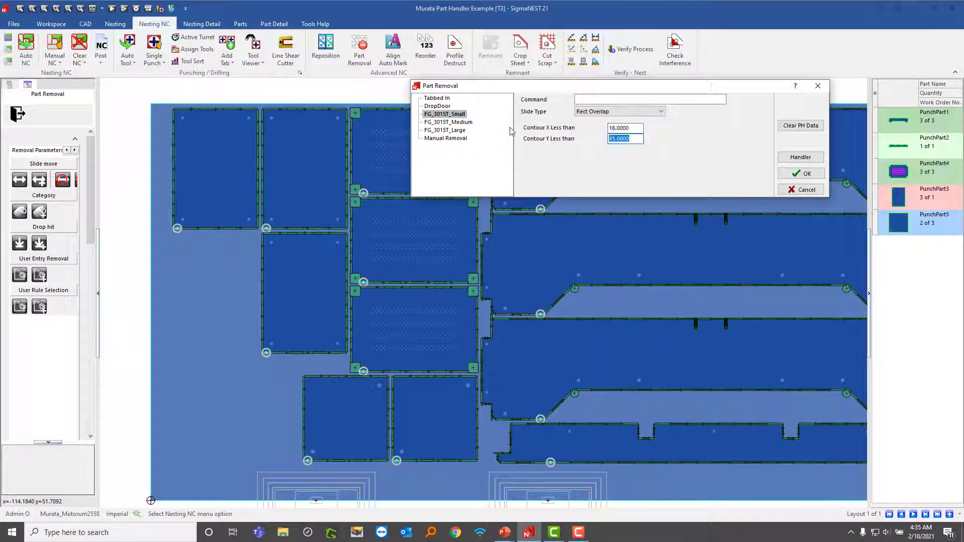
{"action": "left_click", "coordinate": [456, 124]}
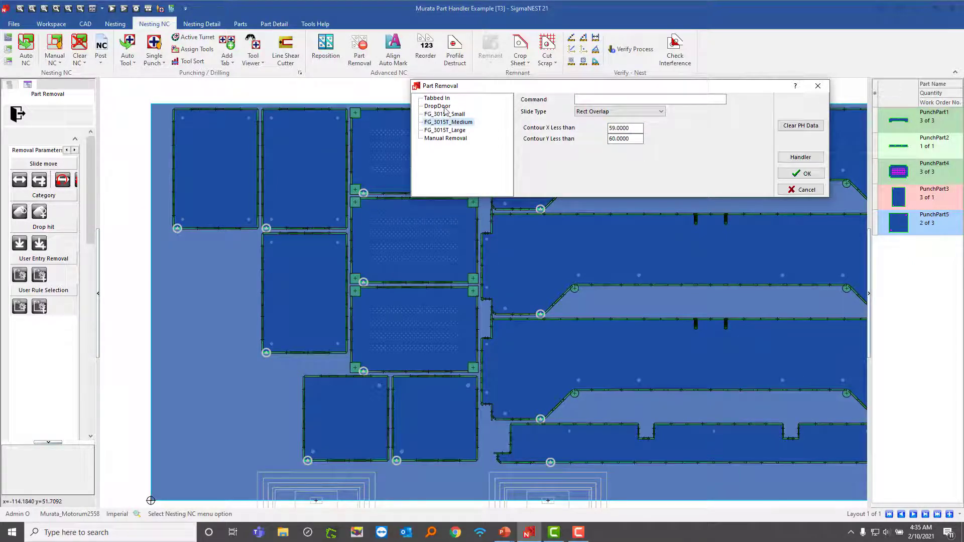
- Open the part handler for the nest from the Part Removal setup
{"action": "scroll", "coordinate": [578, 268], "scroll_direction": "down", "scroll_amount": 2}
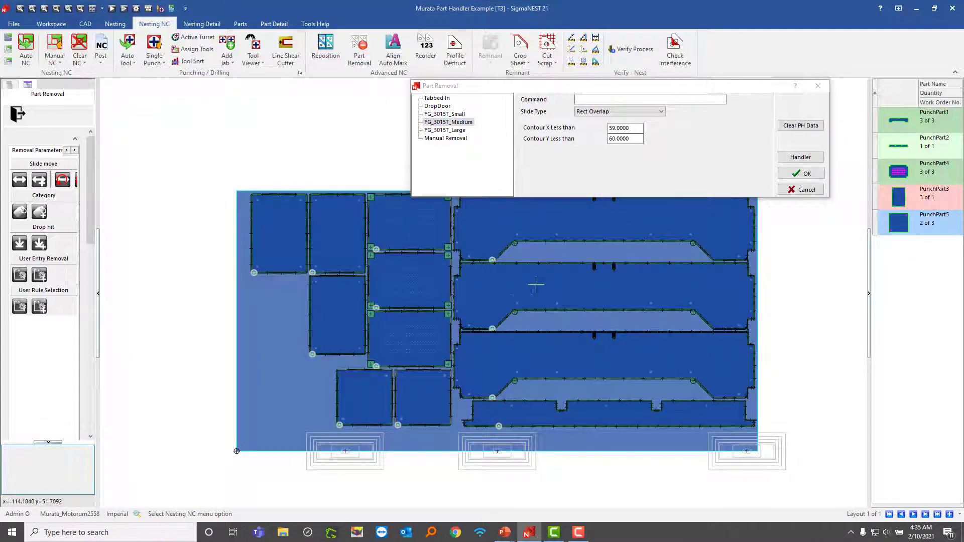
{"action": "middle_click_drag", "start_coordinate": [544, 281], "coordinate": [543, 298]}
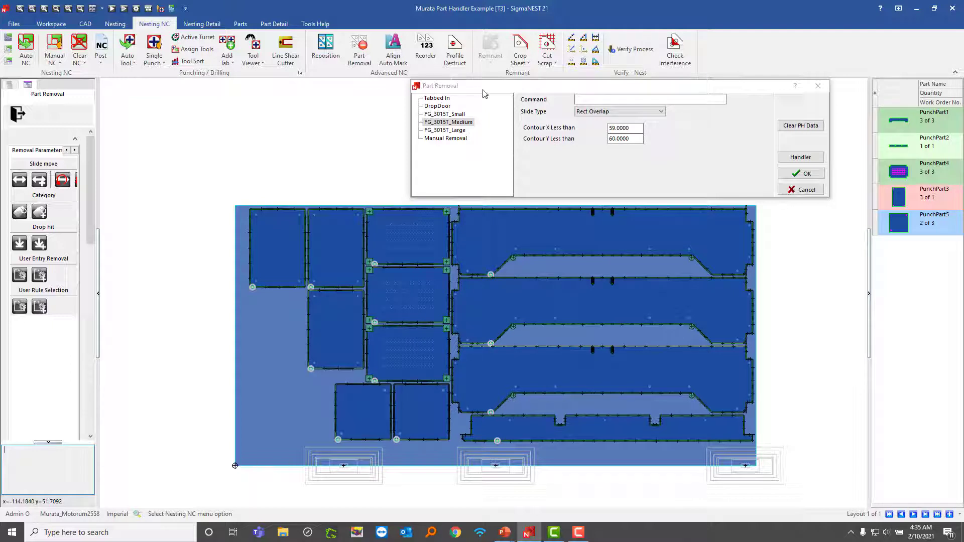
{"action": "left_click_drag", "start_coordinate": [496, 91], "coordinate": [487, 124]}
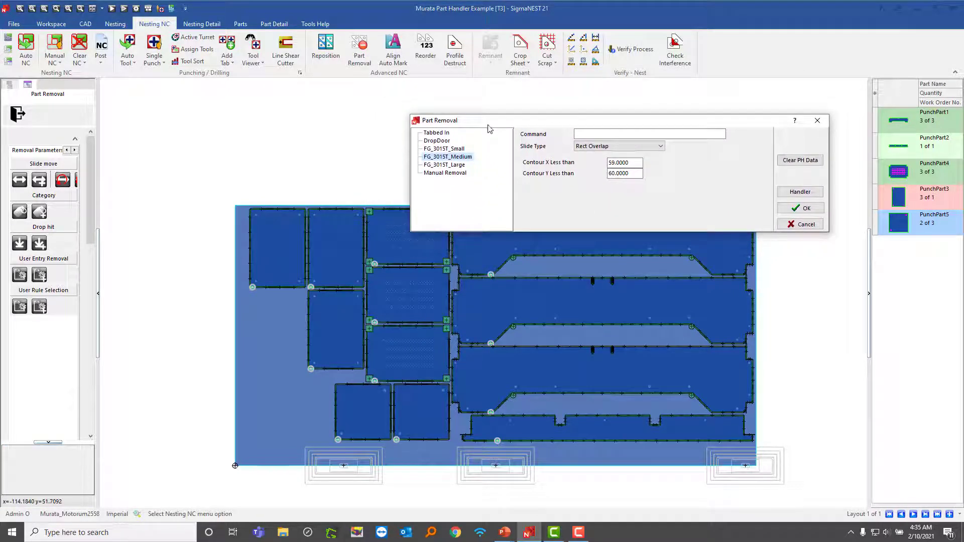
{"action": "left_click", "coordinate": [798, 193]}
{"action": "left_click", "coordinate": [791, 193]}
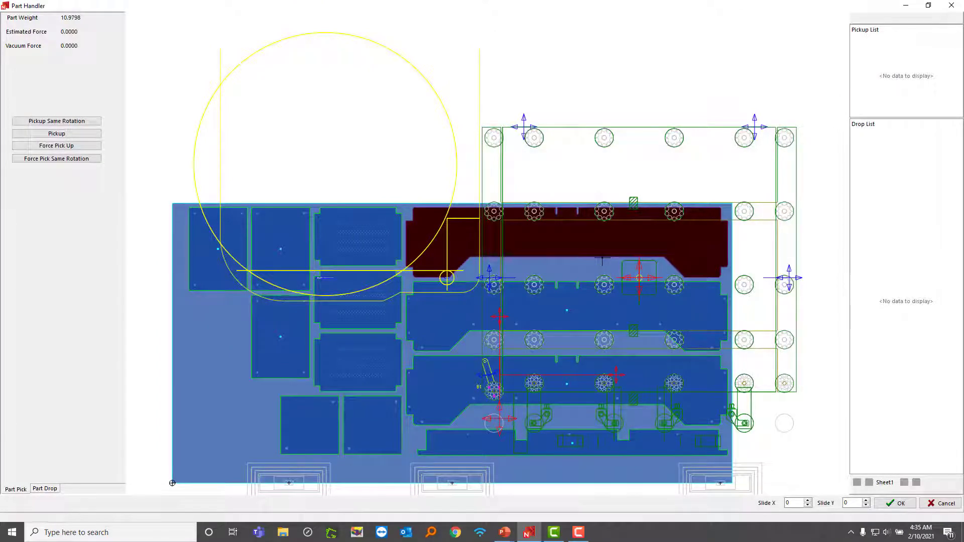
- Move the suction-cup frame clear above the sheet and swing its side arm outward
{"action": "scroll", "coordinate": [565, 333], "scroll_direction": "down", "scroll_amount": 3}
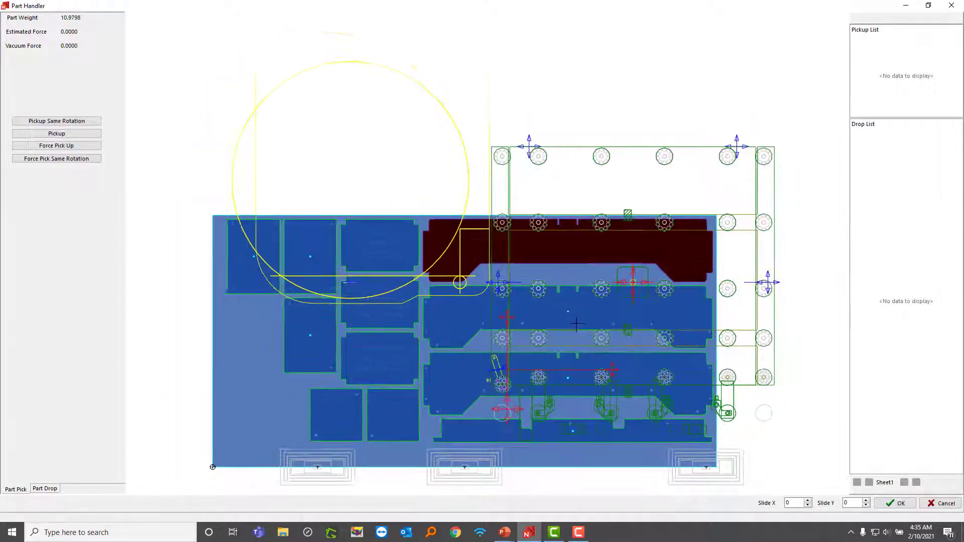
{"action": "left_click_drag", "start_coordinate": [632, 294], "coordinate": [646, 147]}
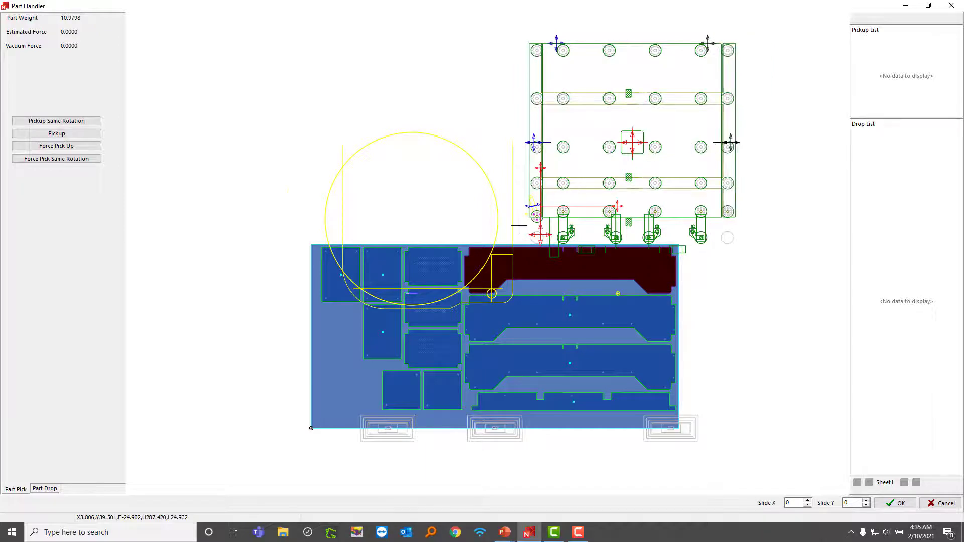
{"action": "scroll", "coordinate": [533, 214], "scroll_direction": "up", "scroll_amount": 2}
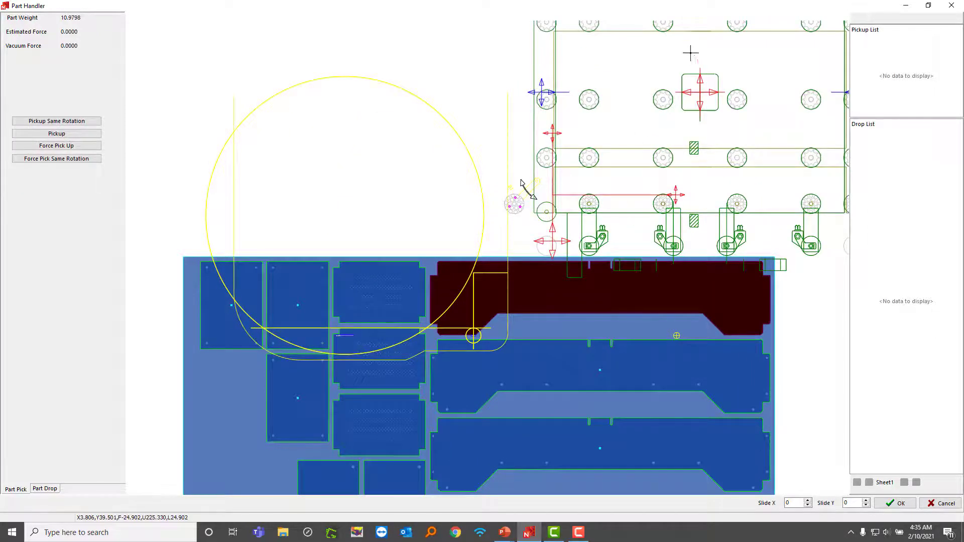
{"action": "scroll", "coordinate": [686, 75], "scroll_direction": "down", "scroll_amount": 3}
{"action": "middle_click_drag", "start_coordinate": [684, 88], "coordinate": [661, 178]}
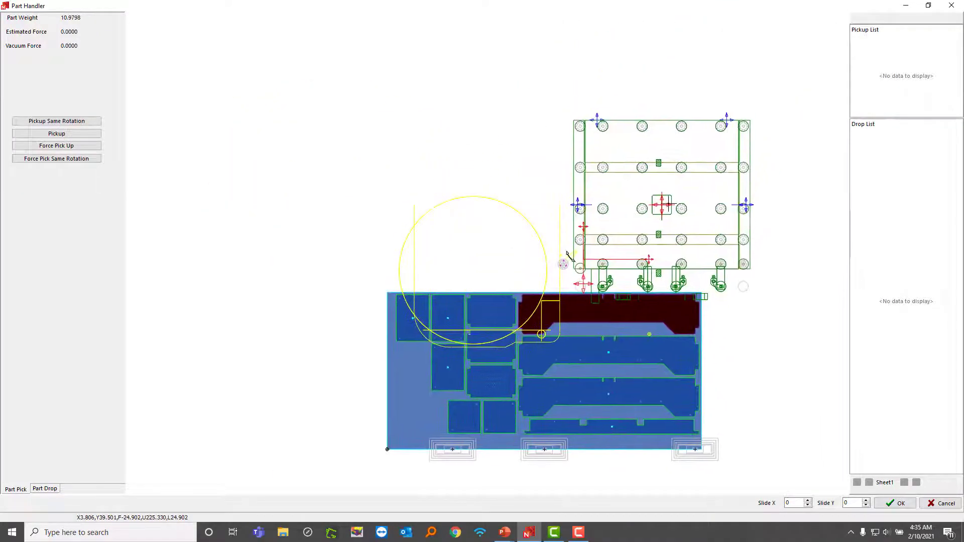
- Position the suction-cup frame over the uppermost long part so its lowest row of cups and the side-arm cup sit on it
{"action": "left_click_drag", "start_coordinate": [663, 206], "coordinate": [651, 273]}
{"action": "scroll", "coordinate": [573, 330], "scroll_direction": "up", "scroll_amount": 6}
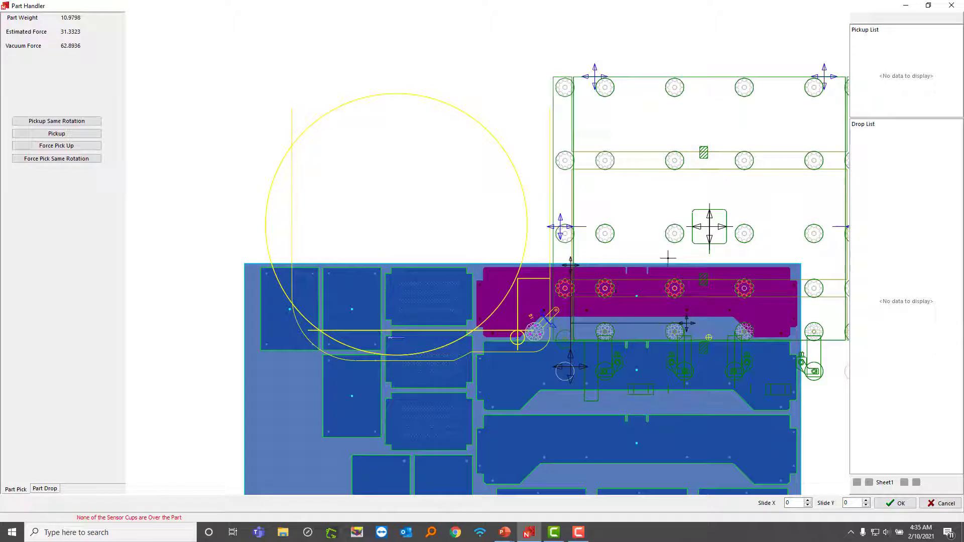
{"action": "left_click_drag", "start_coordinate": [571, 226], "coordinate": [553, 200]}
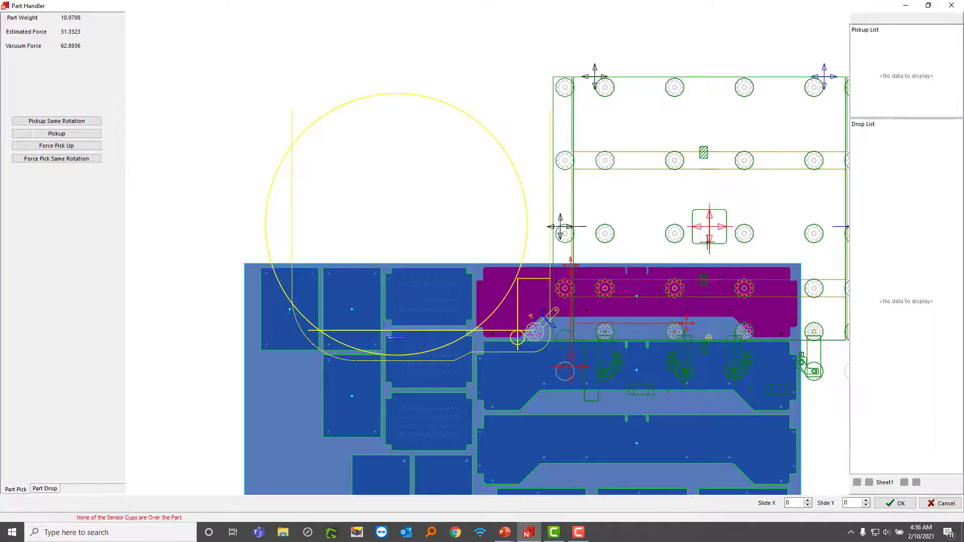
{"action": "left_click_drag", "start_coordinate": [709, 239], "coordinate": [688, 250]}
{"action": "left_click_drag", "start_coordinate": [662, 302], "coordinate": [591, 246]}
- Fine-tune the frame over the uppermost long part, trying it farther along the part, and settle it at X0.000, Y26.097
{"action": "scroll", "coordinate": [633, 284], "scroll_direction": "down", "scroll_amount": 4}
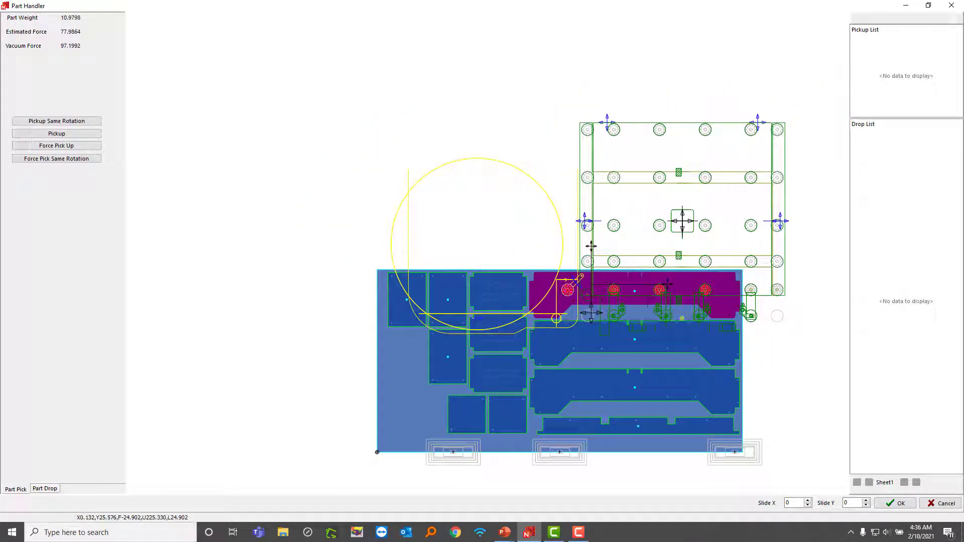
{"action": "scroll", "coordinate": [648, 298], "scroll_direction": "up", "scroll_amount": 5}
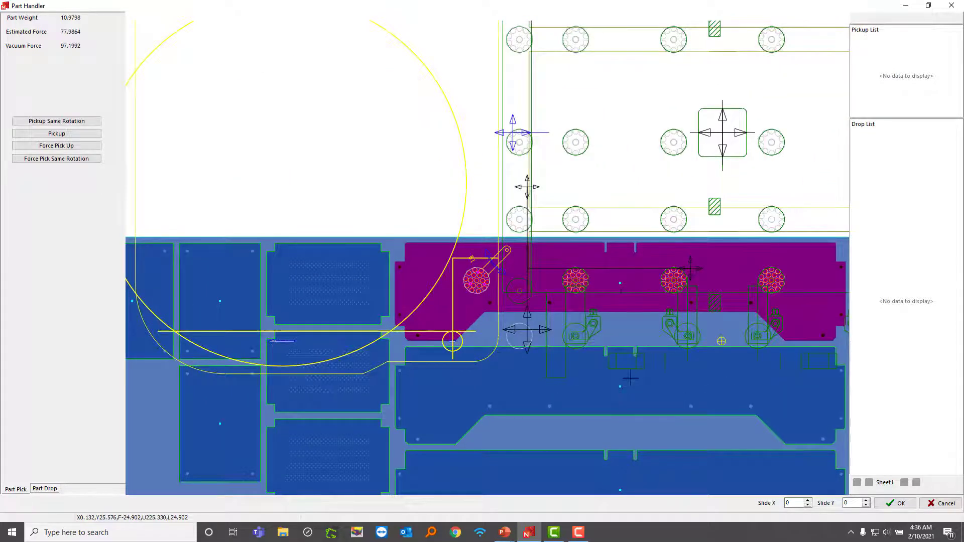
{"action": "scroll", "coordinate": [631, 379], "scroll_direction": "down", "scroll_amount": 2}
{"action": "scroll", "coordinate": [631, 378], "scroll_direction": "down", "scroll_amount": 2}
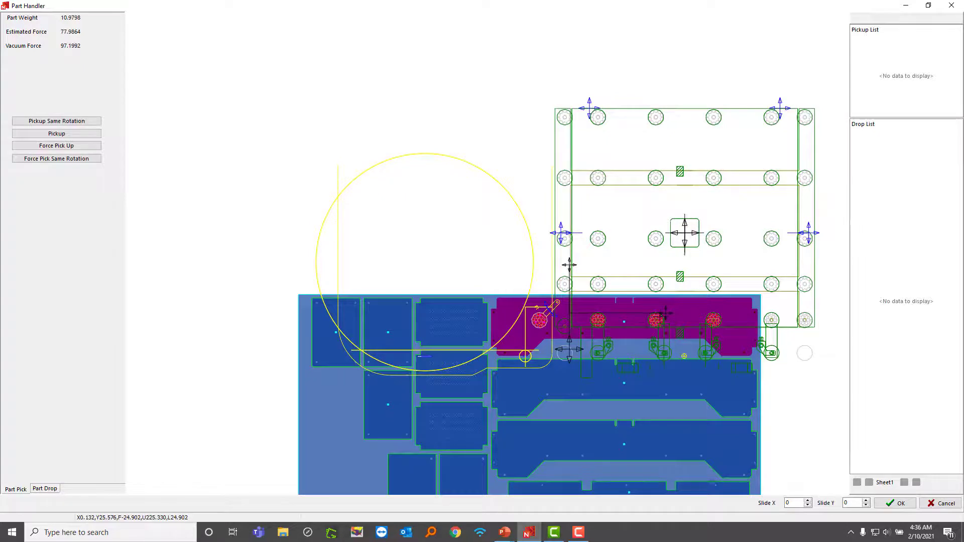
{"action": "left_click_drag", "start_coordinate": [569, 264], "coordinate": [569, 263]}
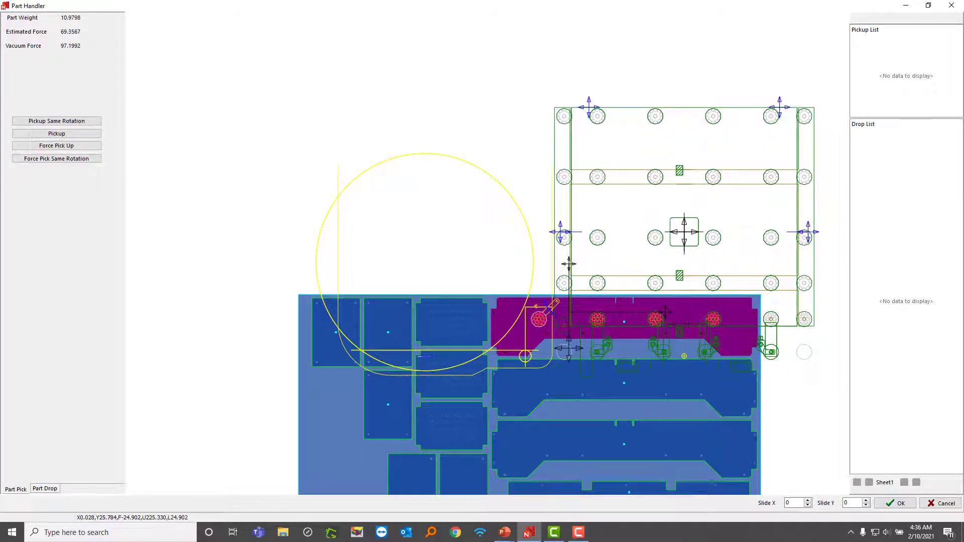
{"action": "left_click_drag", "start_coordinate": [606, 295], "coordinate": [702, 300]}
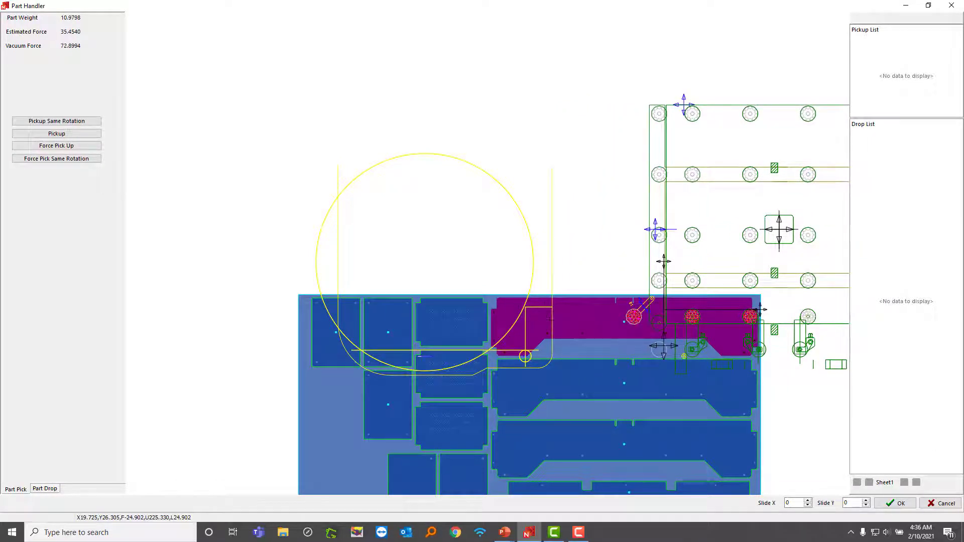
{"action": "left_click_drag", "start_coordinate": [717, 271], "coordinate": [621, 274]}
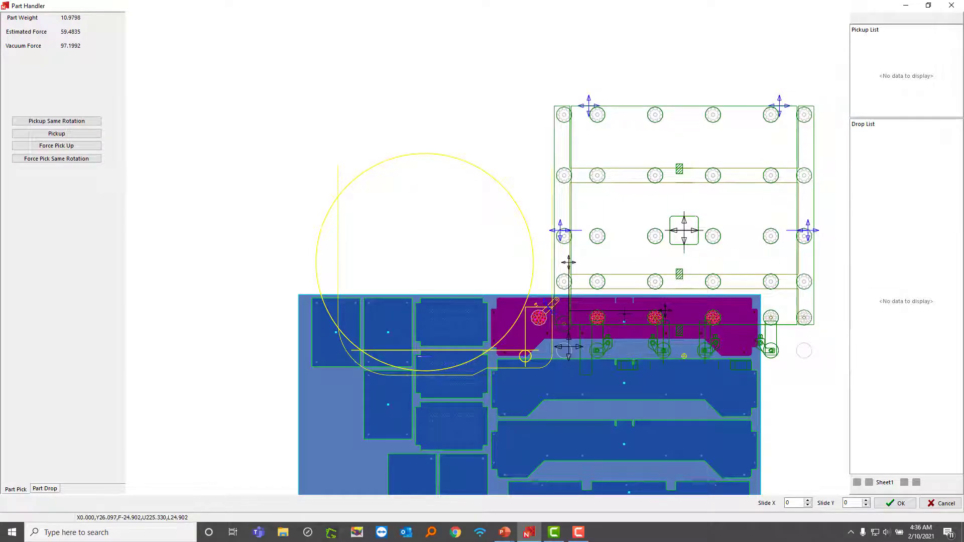
- Add pickups for the three long PunchPart1 parts, working from the uppermost one down
{"action": "right_click", "coordinate": [626, 306]}
{"action": "left_click", "coordinate": [647, 312]}
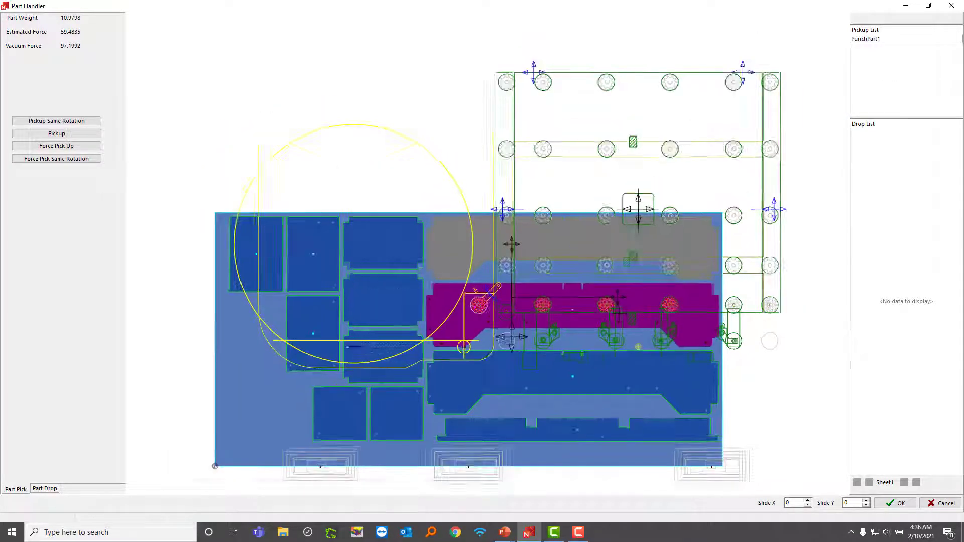
{"action": "right_click", "coordinate": [585, 293]}
{"action": "left_click", "coordinate": [604, 300]}
{"action": "right_click", "coordinate": [572, 335]}
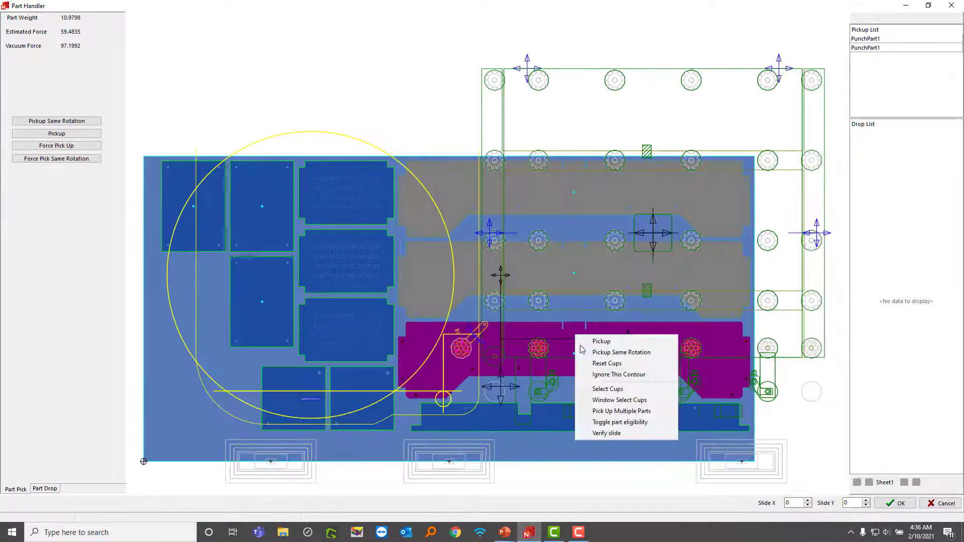
{"action": "left_click", "coordinate": [585, 341]}
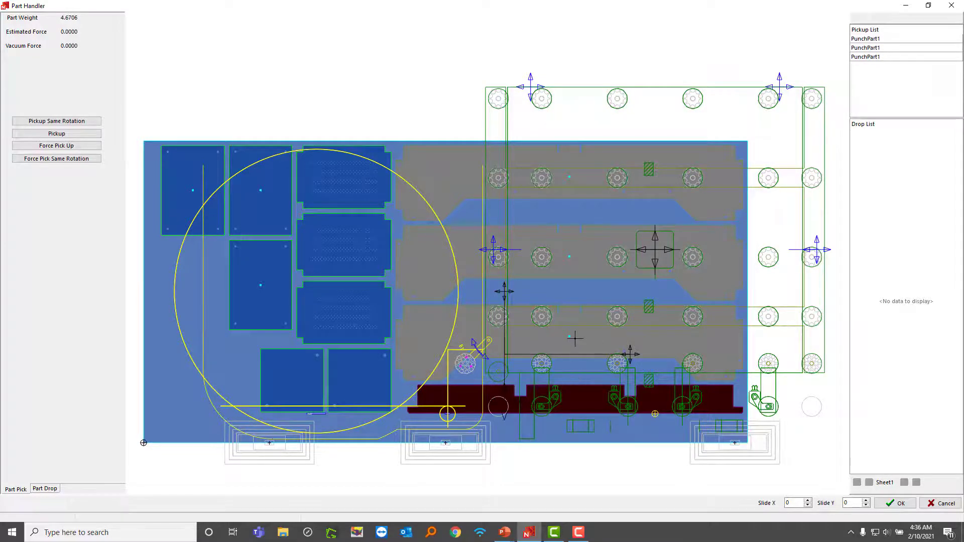
- Move the frame down onto PunchPart2 at X0.000, Y20.590 and pick it up, and pick up the three PunchPart4 parts together
{"action": "left_click_drag", "start_coordinate": [575, 338], "coordinate": [566, 373]}
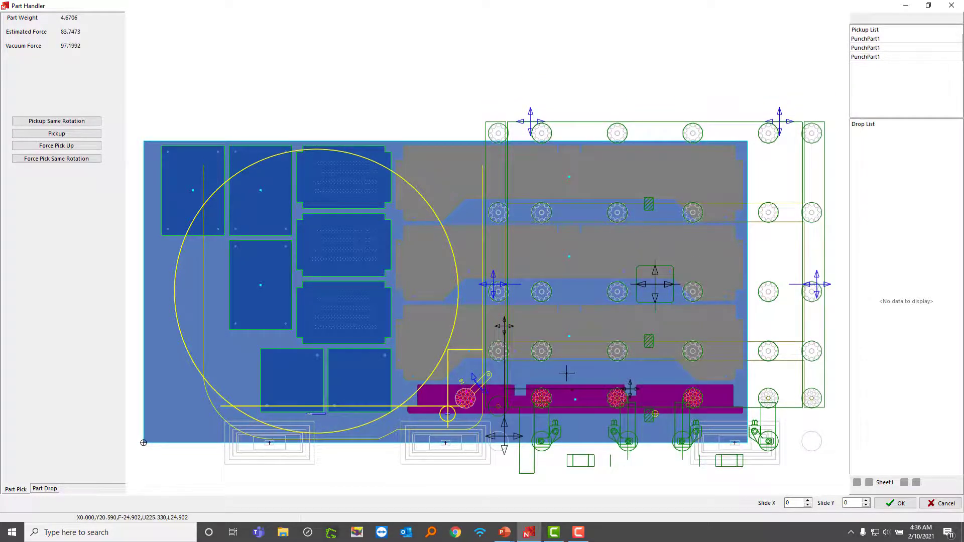
{"action": "right_click", "coordinate": [576, 399]}
{"action": "left_click", "coordinate": [596, 404]}
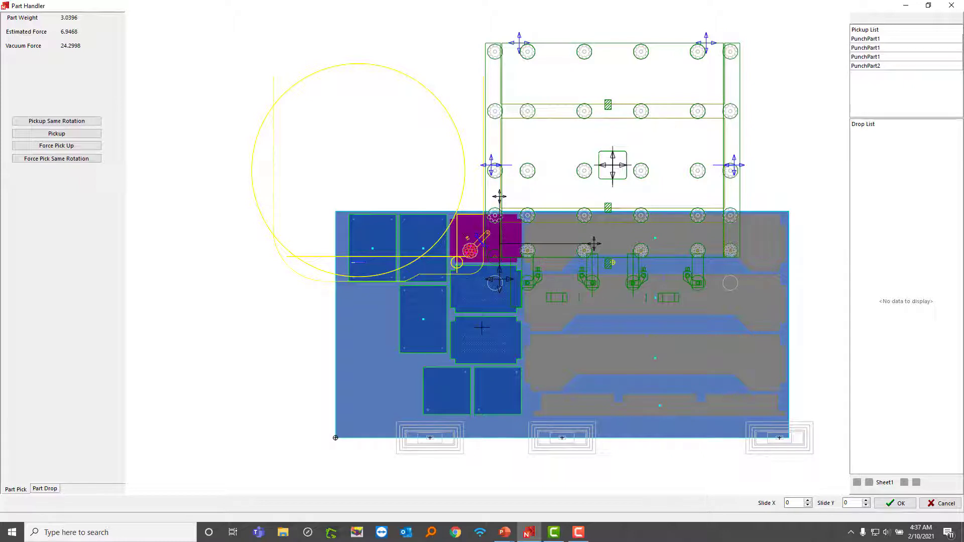
{"action": "right_click", "coordinate": [486, 240]}
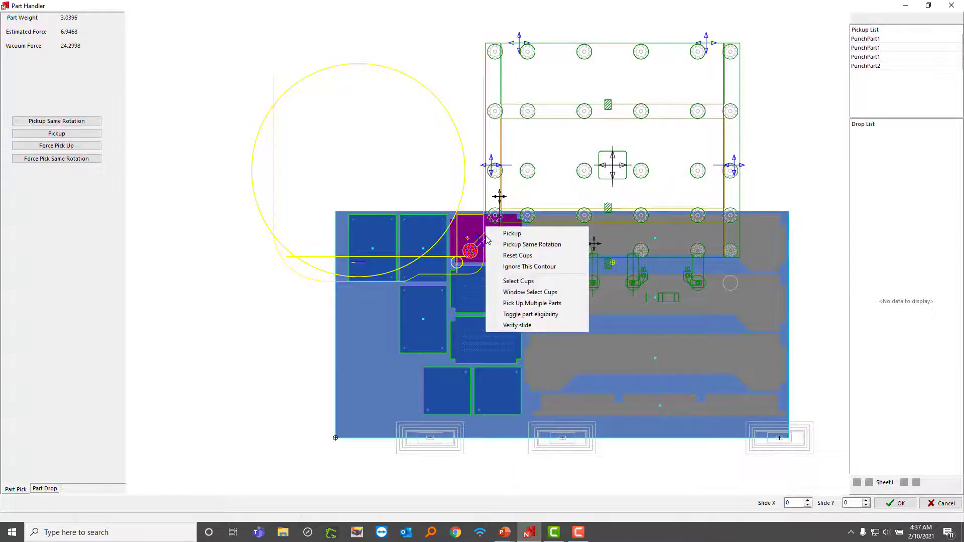
{"action": "left_click", "coordinate": [519, 250]}
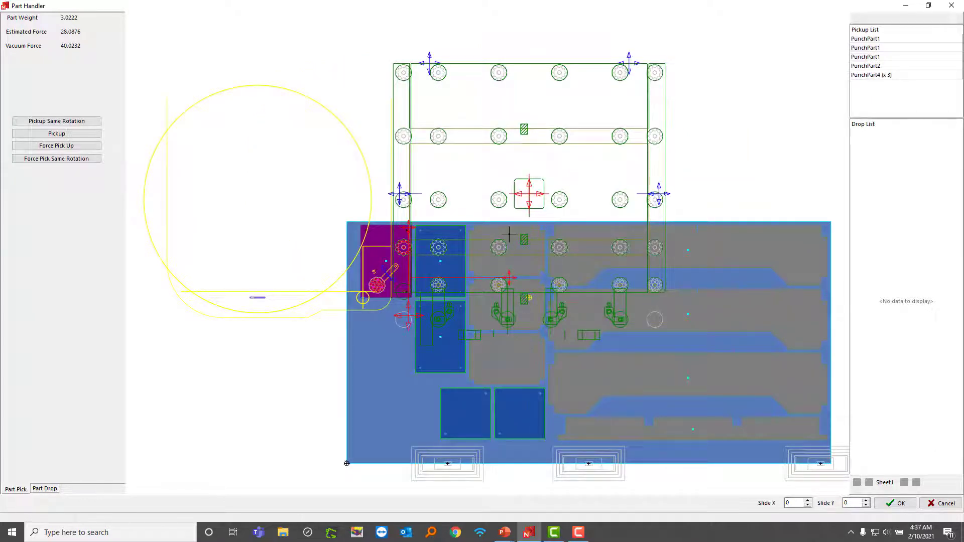
- Add pickups for the three PunchPart3 parts and one PunchPart5 part
{"action": "right_click", "coordinate": [392, 236]}
{"action": "left_click", "coordinate": [417, 242]}
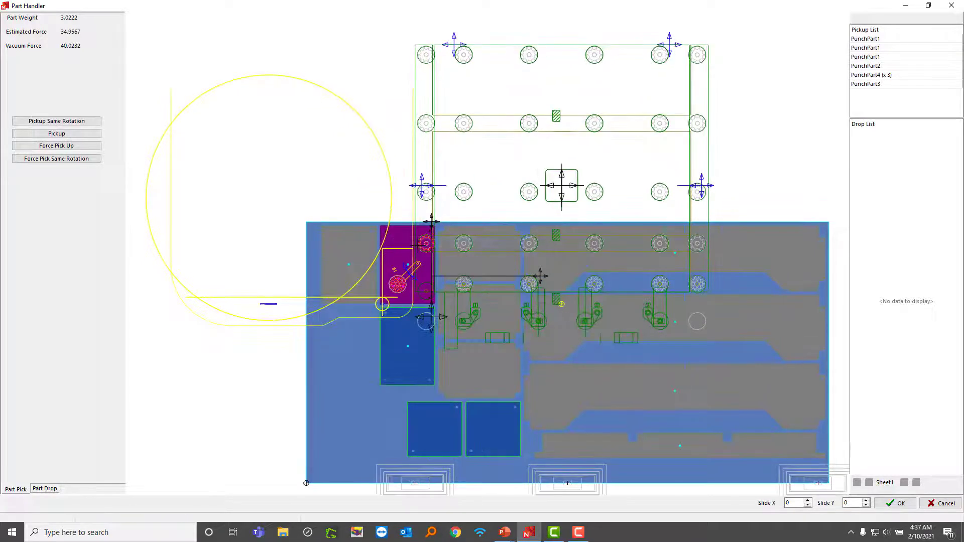
{"action": "right_click", "coordinate": [412, 236]}
{"action": "left_click", "coordinate": [426, 242]}
{"action": "right_click", "coordinate": [401, 294]}
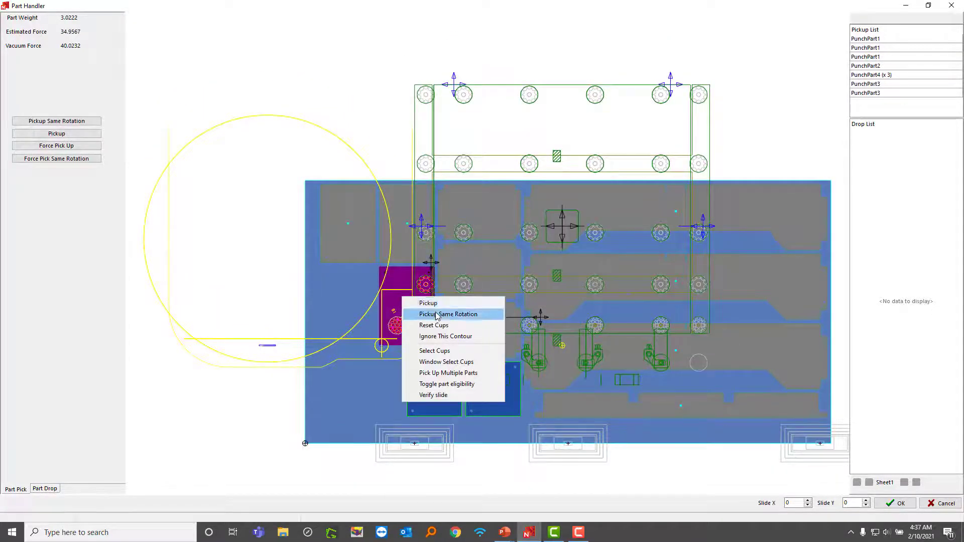
{"action": "left_click", "coordinate": [411, 301]}
{"action": "right_click", "coordinate": [435, 334]}
{"action": "left_click", "coordinate": [454, 345]}
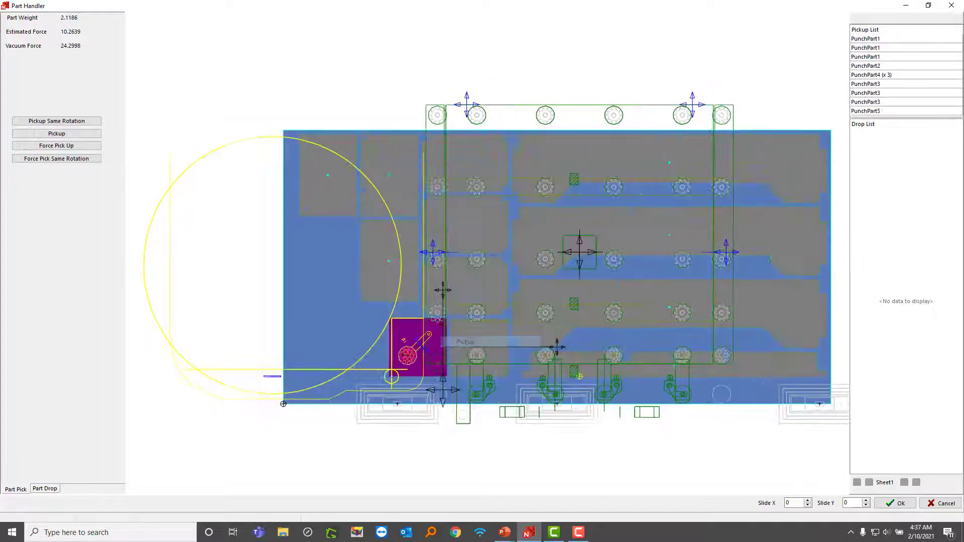
- Add the pickup for the last PunchPart5 part and bring up the part drop setup
{"action": "right_click", "coordinate": [422, 337]}
{"action": "left_click", "coordinate": [441, 346]}
{"action": "scroll", "coordinate": [438, 346], "scroll_direction": "down", "scroll_amount": 3}
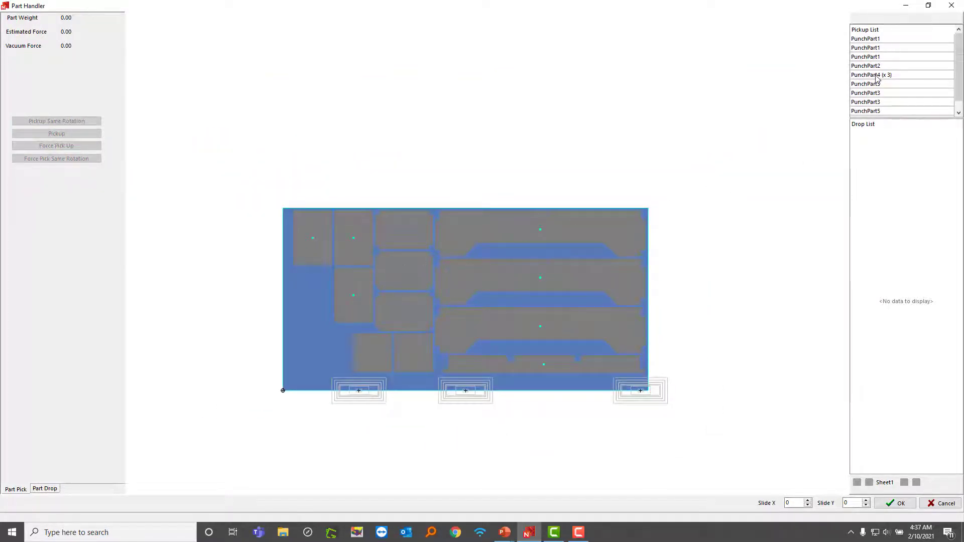
{"action": "left_click", "coordinate": [45, 490]}
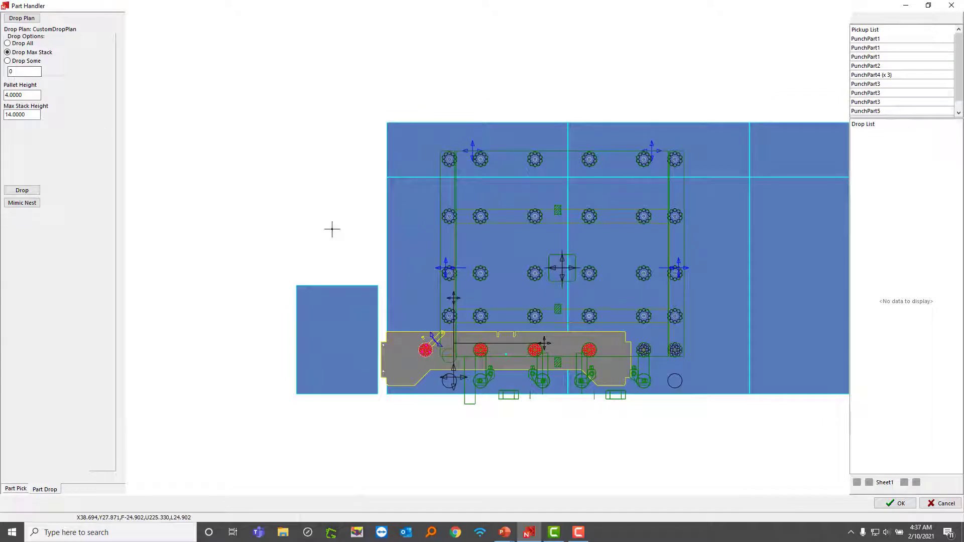
- Position the first PunchPart1 at the pallet's lower-left corner, X42.078, Y28.619, and drop it there
{"action": "left_click", "coordinate": [498, 351]}
{"action": "left_click_drag", "start_coordinate": [497, 354], "coordinate": [525, 352]}
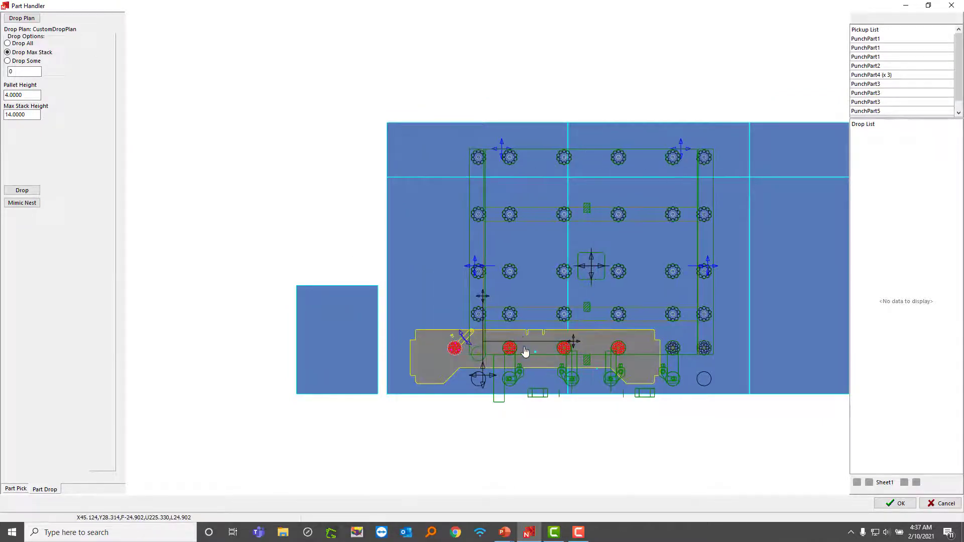
{"action": "scroll", "coordinate": [517, 355], "scroll_direction": "down", "scroll_amount": 3}
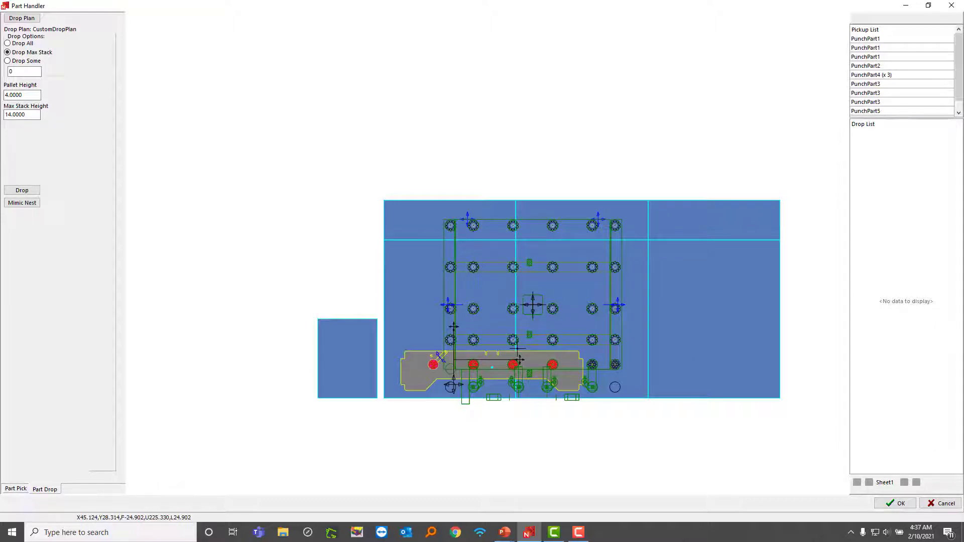
{"action": "left_click_drag", "start_coordinate": [498, 365], "coordinate": [494, 364]}
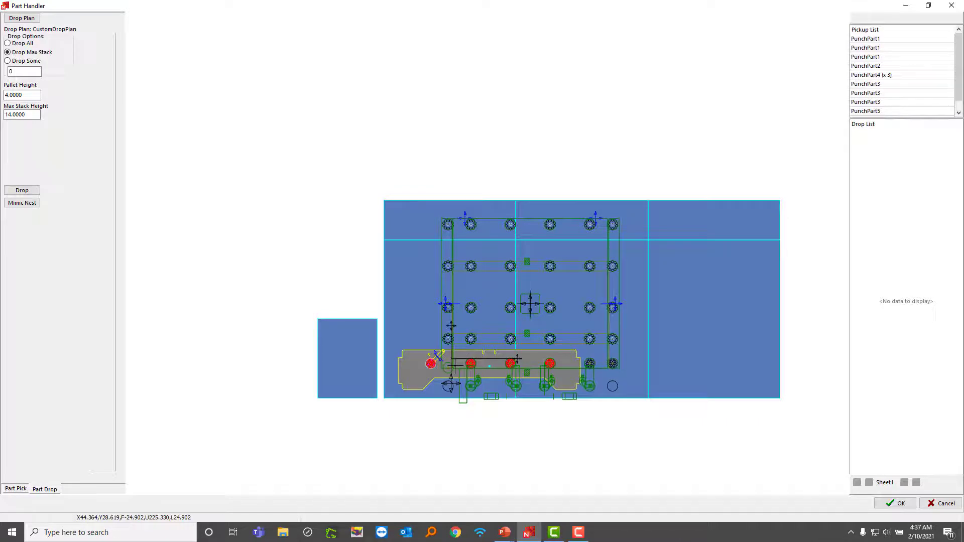
{"action": "scroll", "coordinate": [432, 376], "scroll_direction": "up", "scroll_amount": 2}
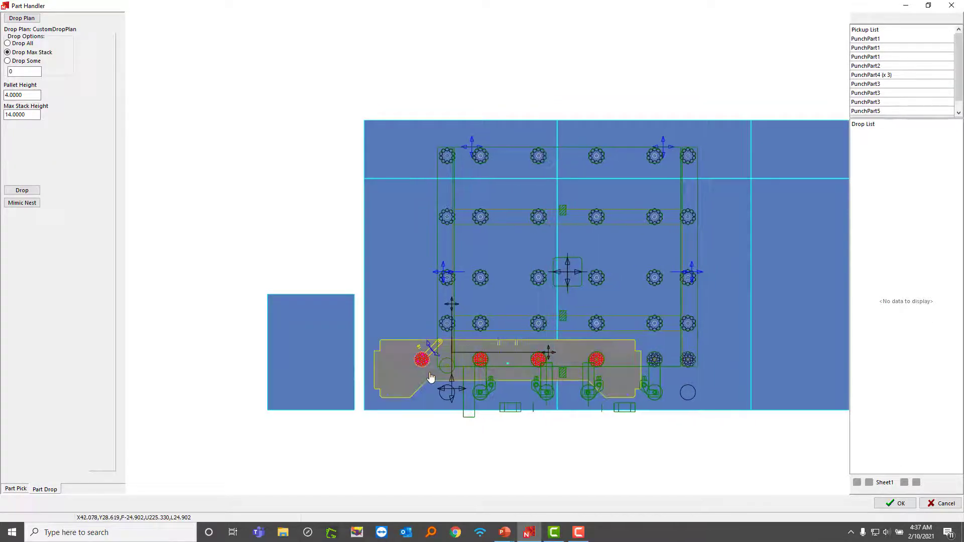
{"action": "double_click", "coordinate": [431, 361]}
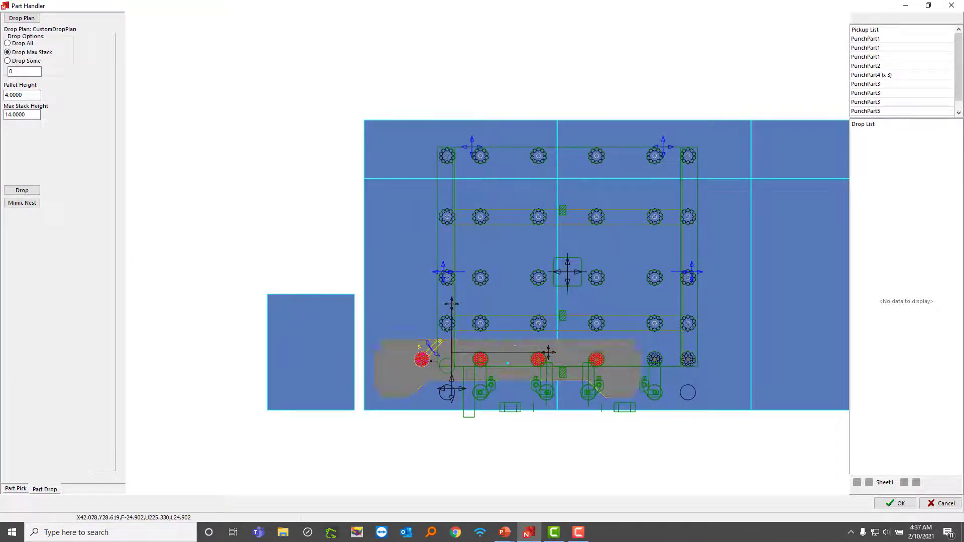
- Drop the other two PunchPart1 parts one above the other, stacked upward from the first dropped part
{"action": "left_click_drag", "start_coordinate": [327, 381], "coordinate": [532, 297]}
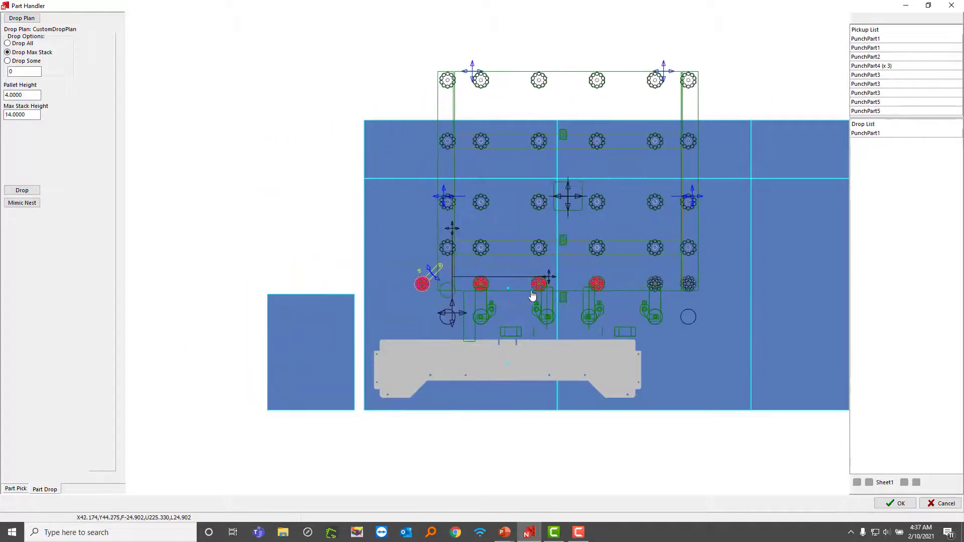
{"action": "double_click", "coordinate": [529, 295]}
{"action": "left_click_drag", "start_coordinate": [329, 364], "coordinate": [529, 223]}
{"action": "double_click", "coordinate": [528, 224]}
- Drop PunchPart2 along the pallet's lower edge, just to the right of the lowest PunchPart1
{"action": "left_click_drag", "start_coordinate": [324, 397], "coordinate": [639, 360]}
{"action": "scroll", "coordinate": [639, 360], "scroll_direction": "down", "scroll_amount": 5}
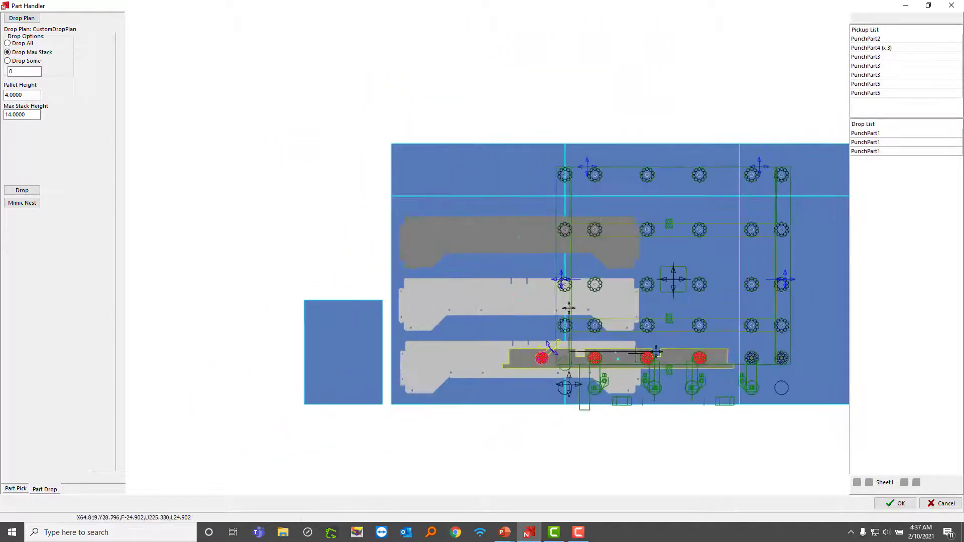
{"action": "middle_click_drag", "start_coordinate": [638, 359], "coordinate": [583, 352]}
{"action": "left_click_drag", "start_coordinate": [597, 352], "coordinate": [686, 370]}
{"action": "double_click", "coordinate": [692, 370]}
- Drop the three PunchPart4 parts together just above PunchPart2, and the first PunchPart3 above them
{"action": "left_click_drag", "start_coordinate": [338, 367], "coordinate": [606, 341]}
{"action": "double_click", "coordinate": [606, 342]}
{"action": "left_click_drag", "start_coordinate": [342, 360], "coordinate": [609, 295]}
{"action": "double_click", "coordinate": [609, 295]}
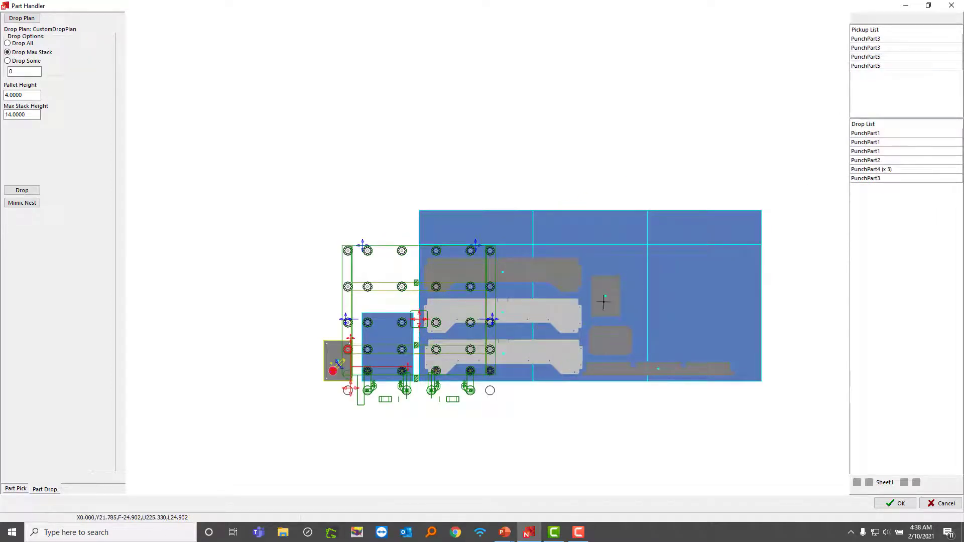
- Drop the second PunchPart3 beside PunchPart4 at X111.530, Y31.284, and the third beside the first PunchPart3
{"action": "left_click_drag", "start_coordinate": [348, 351], "coordinate": [665, 323]}
{"action": "double_click", "coordinate": [665, 323]}
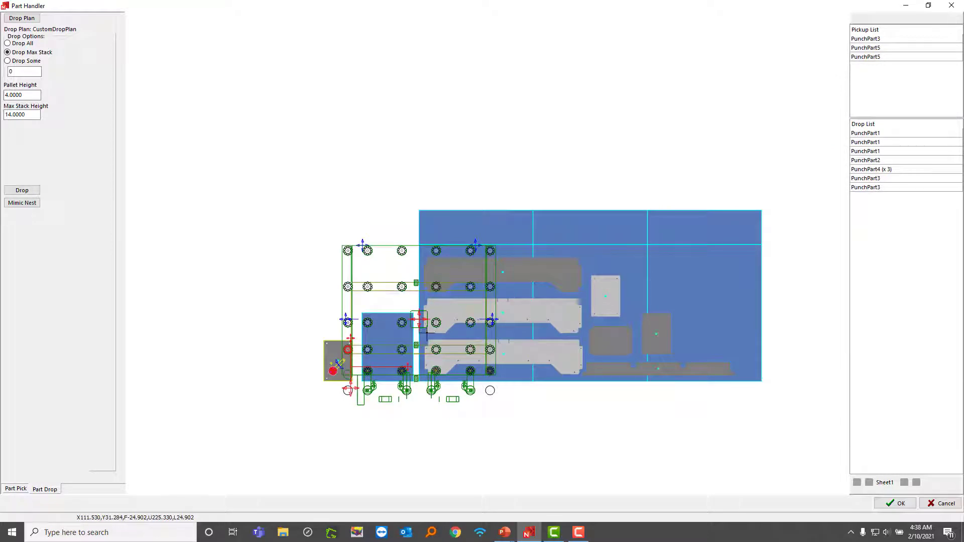
{"action": "left_click_drag", "start_coordinate": [414, 337], "coordinate": [719, 258]}
{"action": "double_click", "coordinate": [718, 258]}
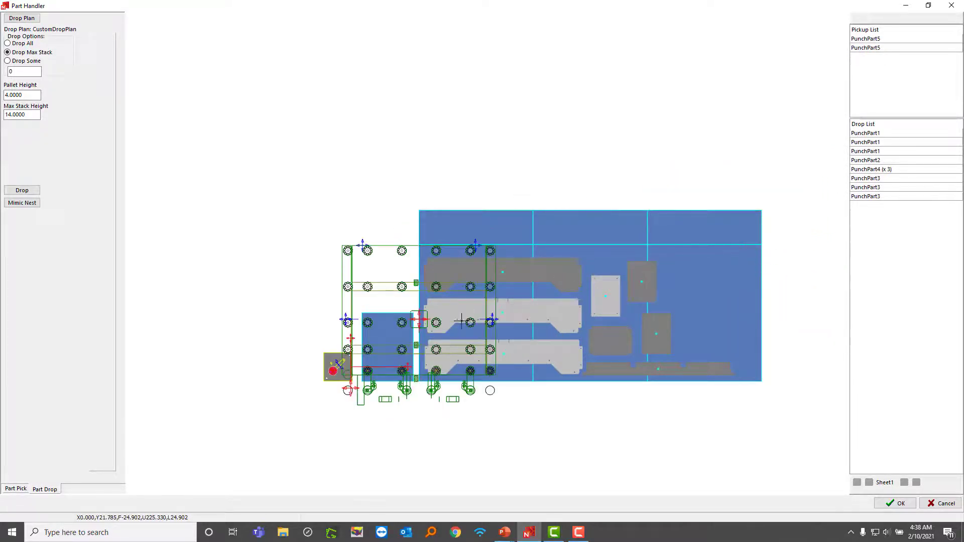
- Drop one PunchPart5 at X118.919, Y51.866 beside the upper PunchPart3, and the other at X125.076, Y35.155 beside the lower one
{"action": "left_click_drag", "start_coordinate": [414, 337], "coordinate": [729, 250]}
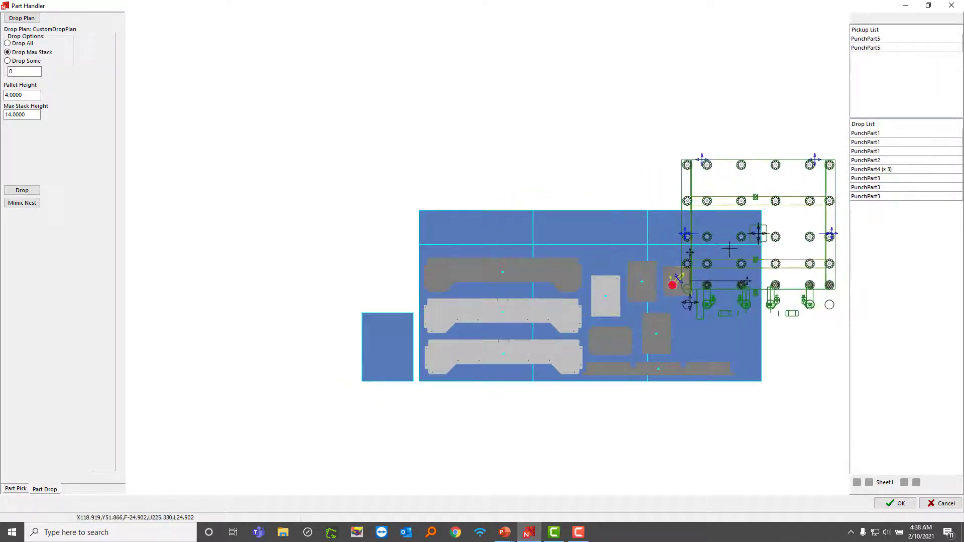
{"action": "double_click", "coordinate": [729, 250]}
{"action": "left_click_drag", "start_coordinate": [343, 367], "coordinate": [700, 327]}
{"action": "double_click", "coordinate": [701, 328]}
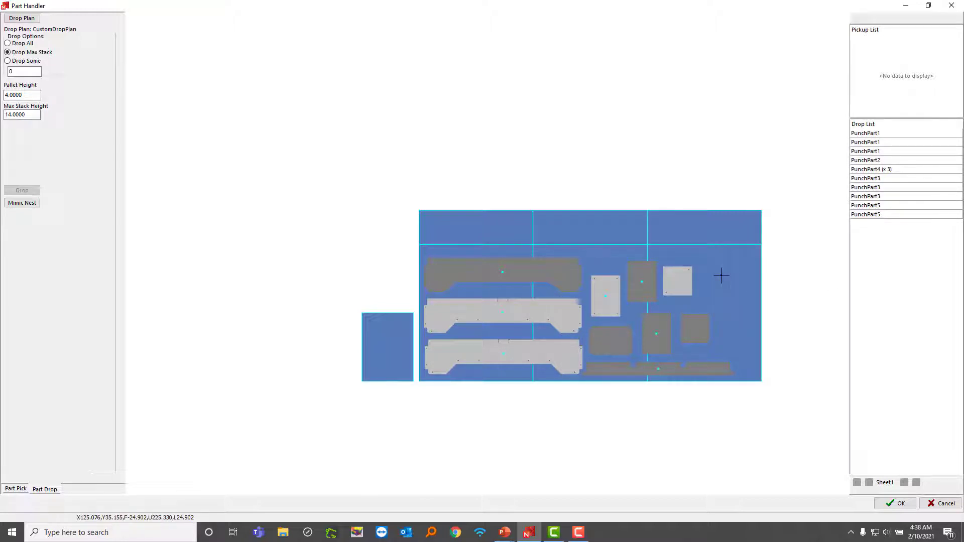
- Clear all drops from the drop list and try mimicking the nest layout from the frame's starting position
{"action": "right_click", "coordinate": [884, 234]}
{"action": "left_click", "coordinate": [894, 247]}
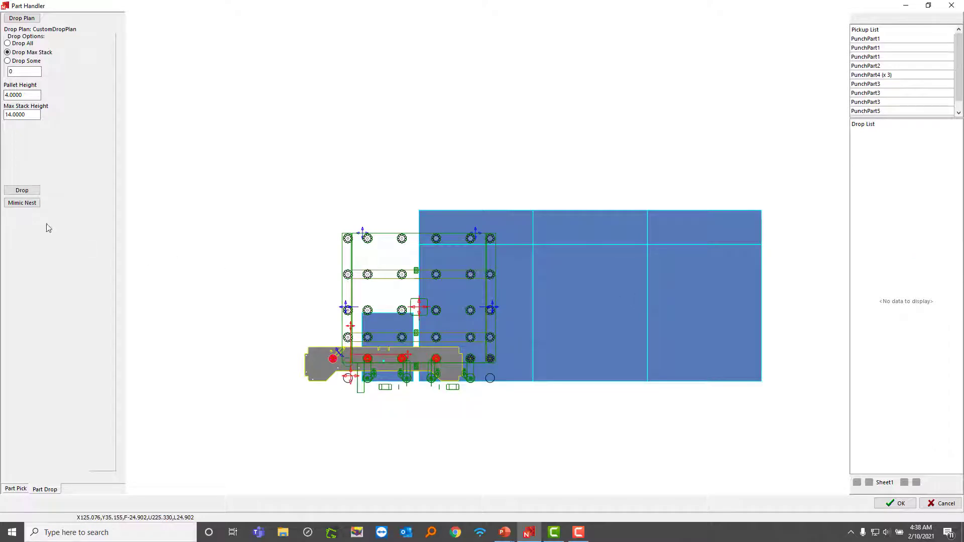
{"action": "left_click", "coordinate": [25, 203]}
{"action": "left_click_drag", "start_coordinate": [333, 4], "coordinate": [864, 27]}
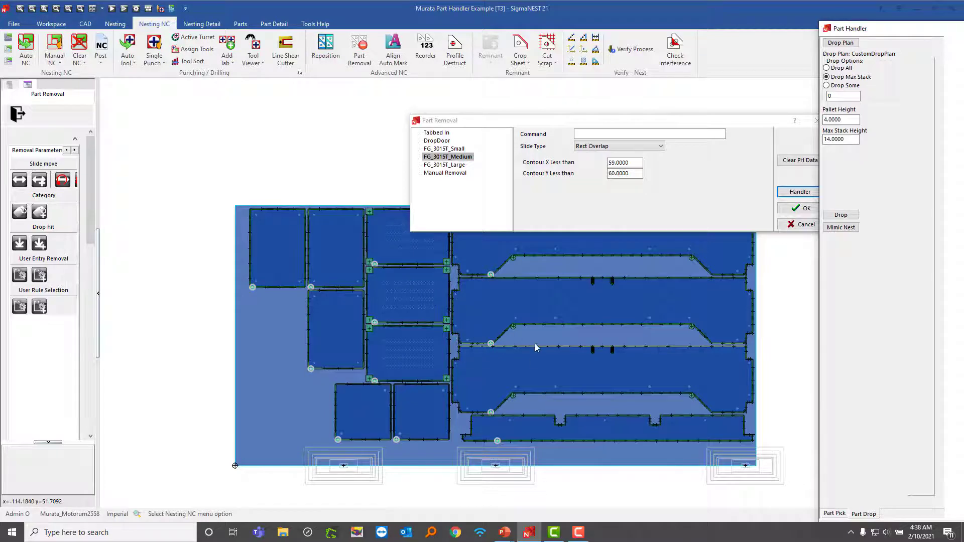
{"action": "left_click", "coordinate": [915, 29]}
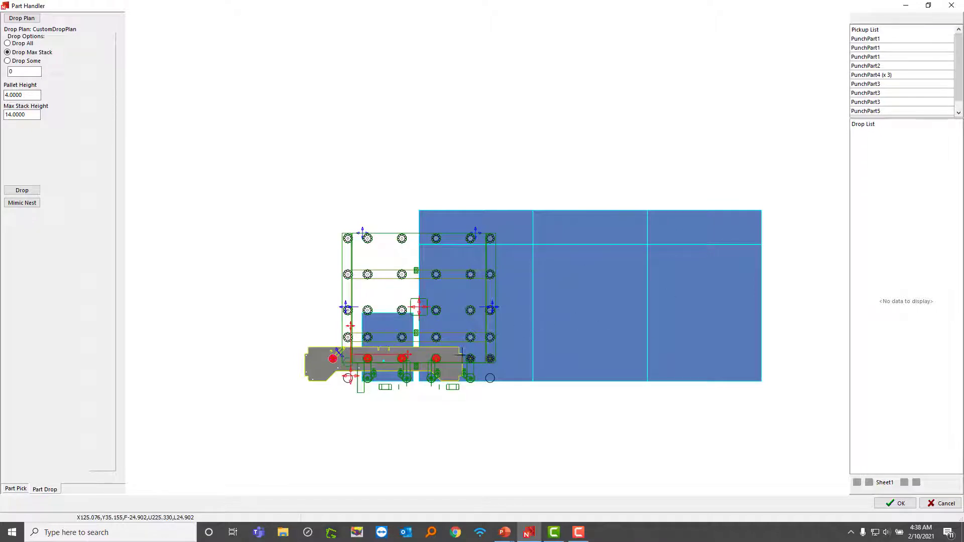
- Move the first part to X49.256, Y33.134 on the pallet, drop all parts mimicking the nest, and accept the part handler and part removal settings
{"action": "left_click_drag", "start_coordinate": [391, 357], "coordinate": [532, 338]}
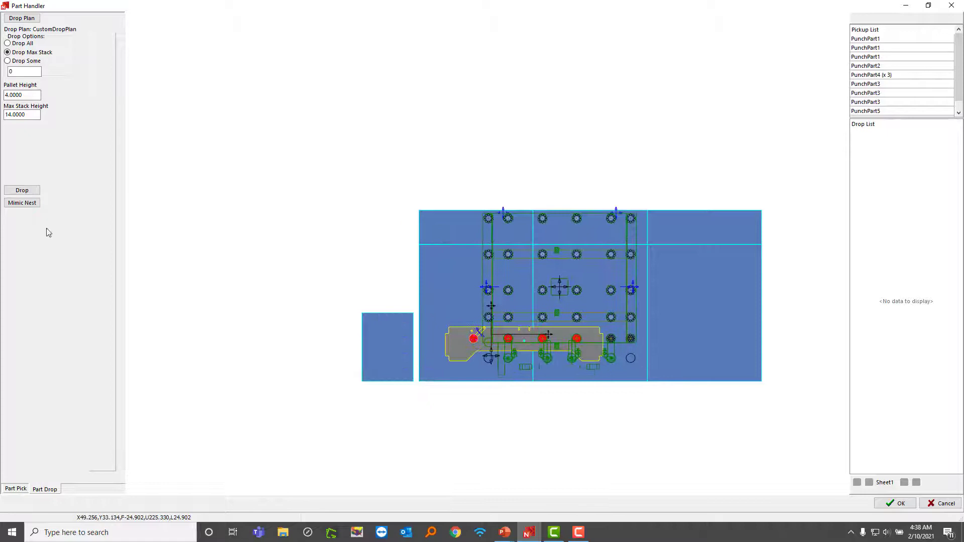
{"action": "left_click", "coordinate": [31, 204]}
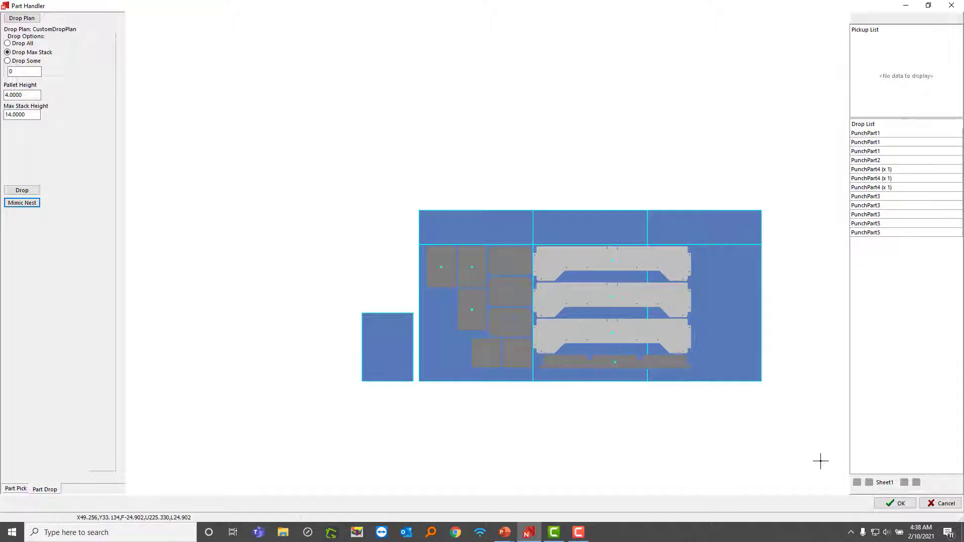
{"action": "left_click", "coordinate": [895, 504]}
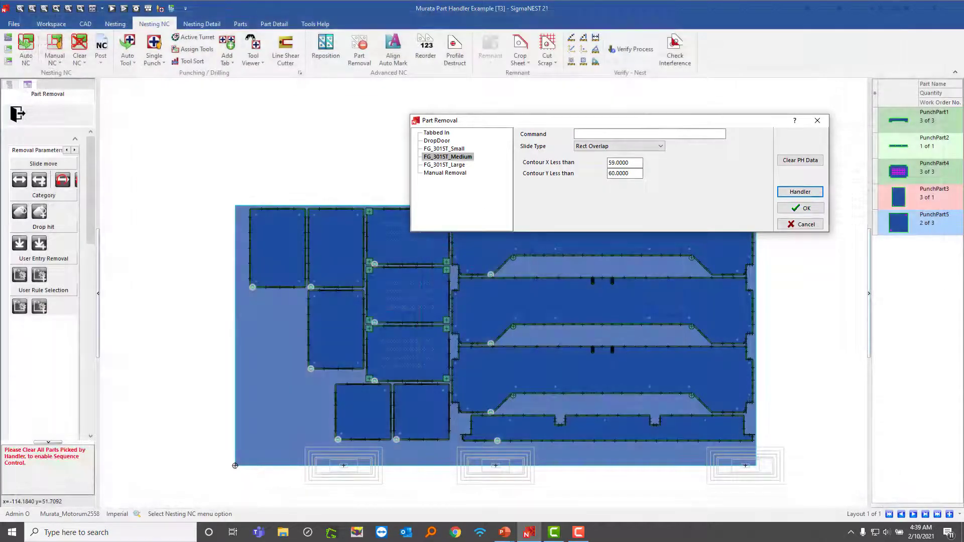
{"action": "left_click", "coordinate": [800, 208]}
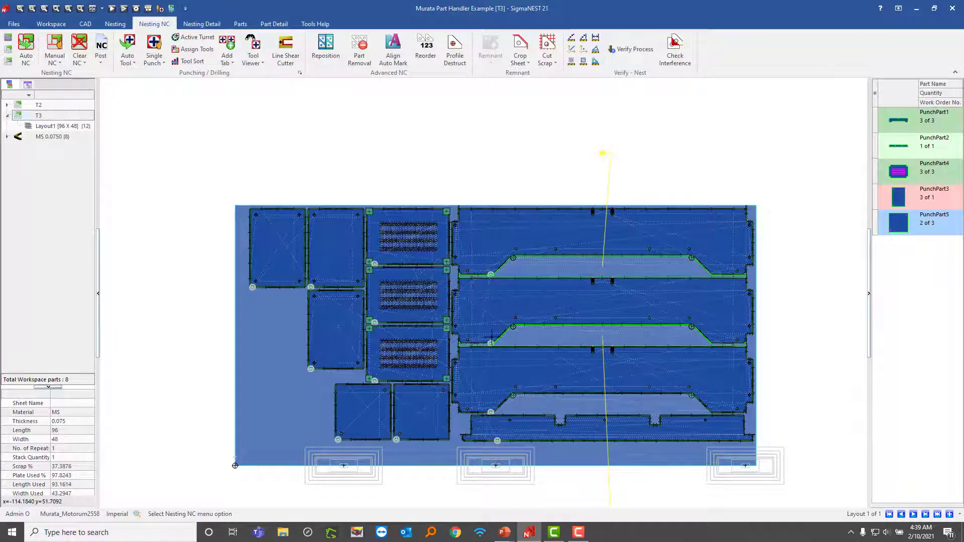
- Switch to the PowerPoint slide show and advance to the Reports slide
{"action": "key", "text": "alt+Tab"}
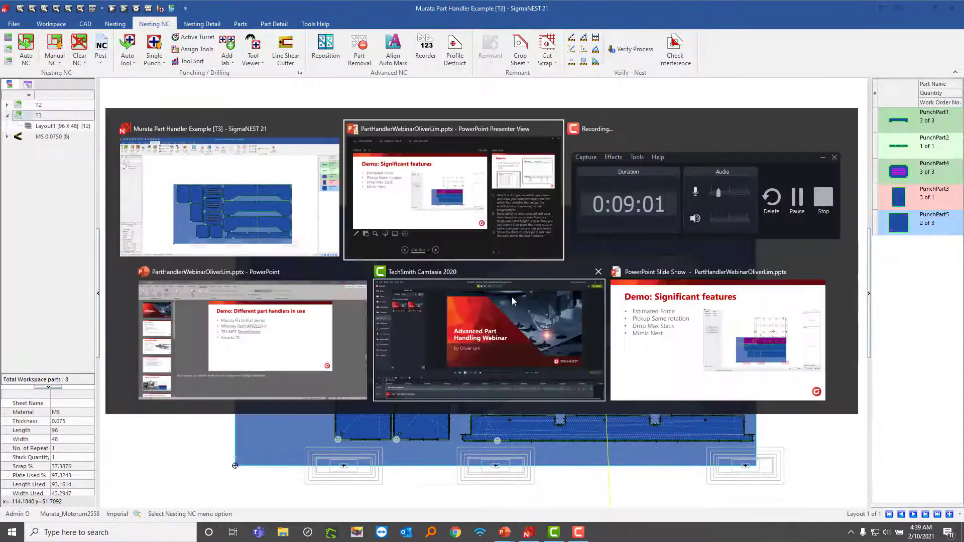
{"action": "left_click", "coordinate": [640, 338]}
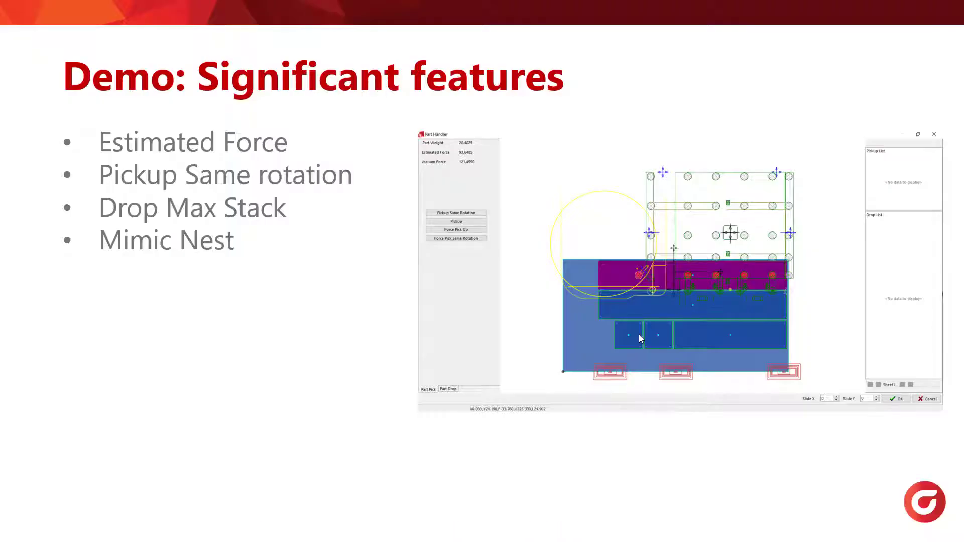
{"action": "left_click", "coordinate": [506, 212]}
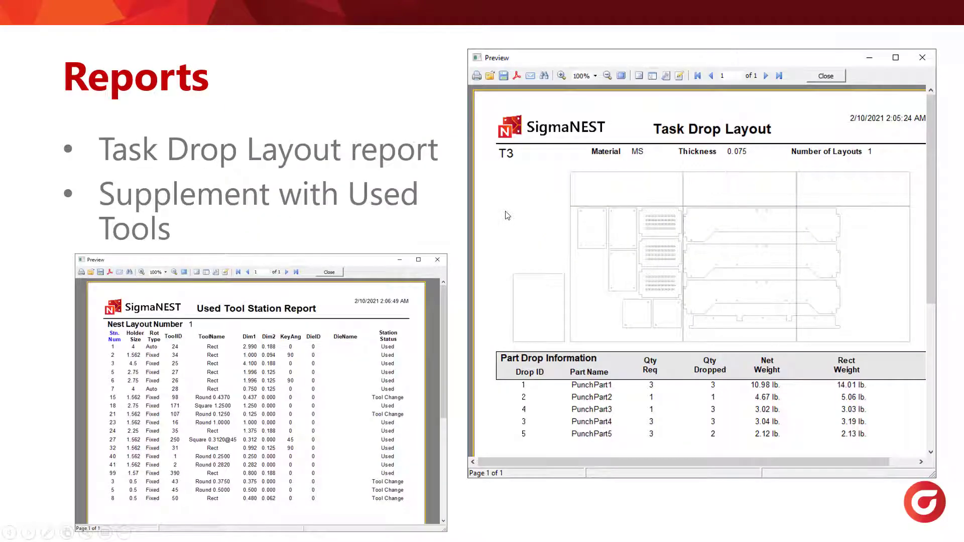
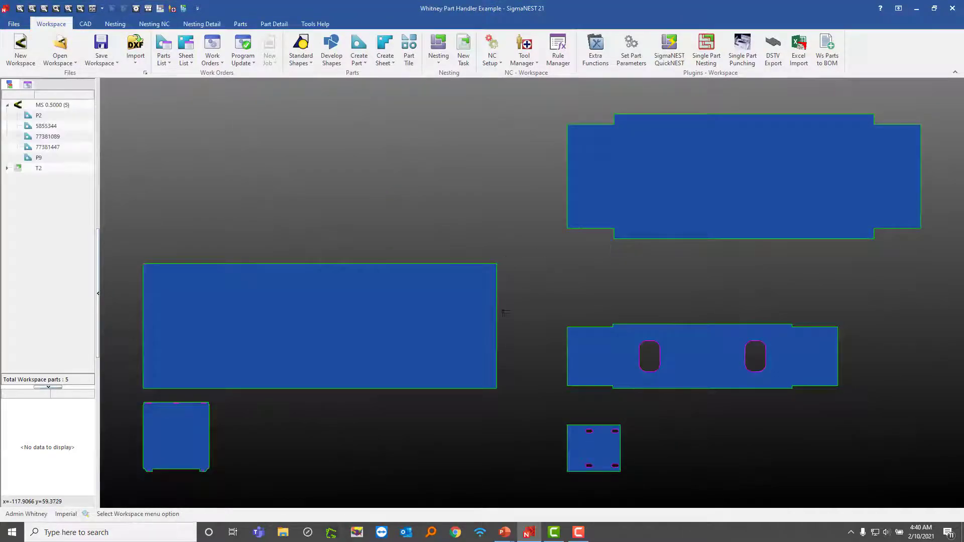
- Open nesting task T2 and look through Layout1, Layout2 and Layout3, ending on Layout1
{"action": "left_click", "coordinate": [7, 168]}
{"action": "left_click", "coordinate": [52, 169]}
{"action": "double_click", "coordinate": [52, 169]}
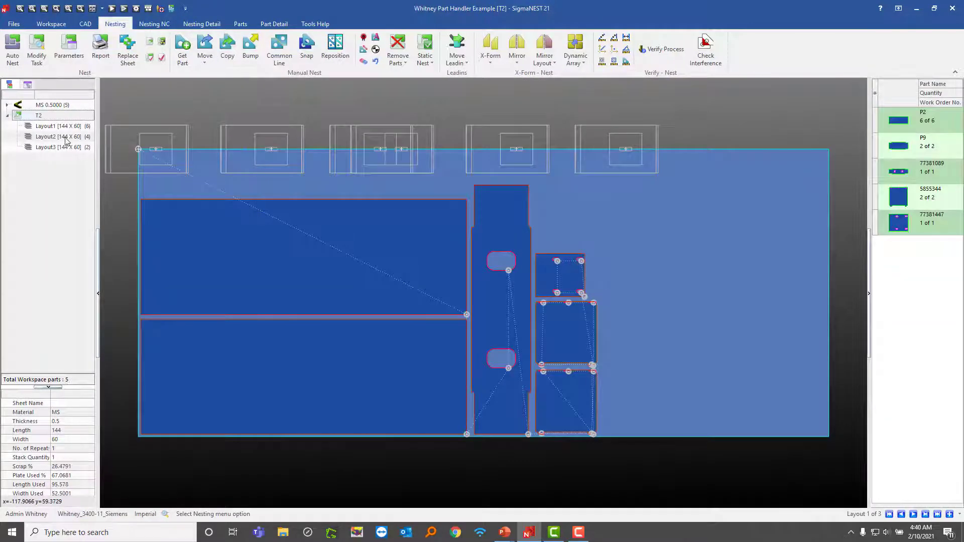
{"action": "left_click", "coordinate": [63, 129]}
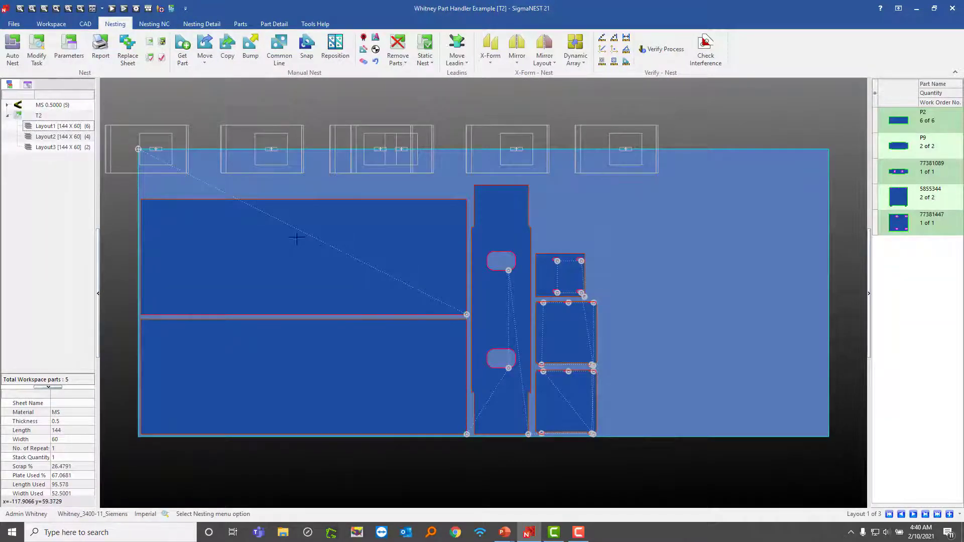
{"action": "left_click", "coordinate": [65, 137]}
{"action": "left_click", "coordinate": [60, 148]}
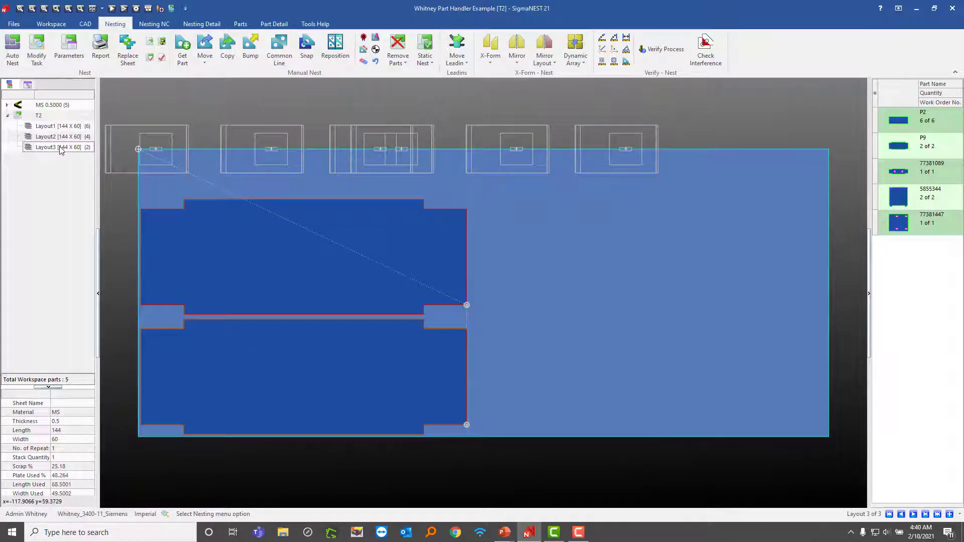
{"action": "scroll", "coordinate": [252, 231], "scroll_direction": "down", "scroll_amount": 3}
{"action": "left_click", "coordinate": [64, 130]}
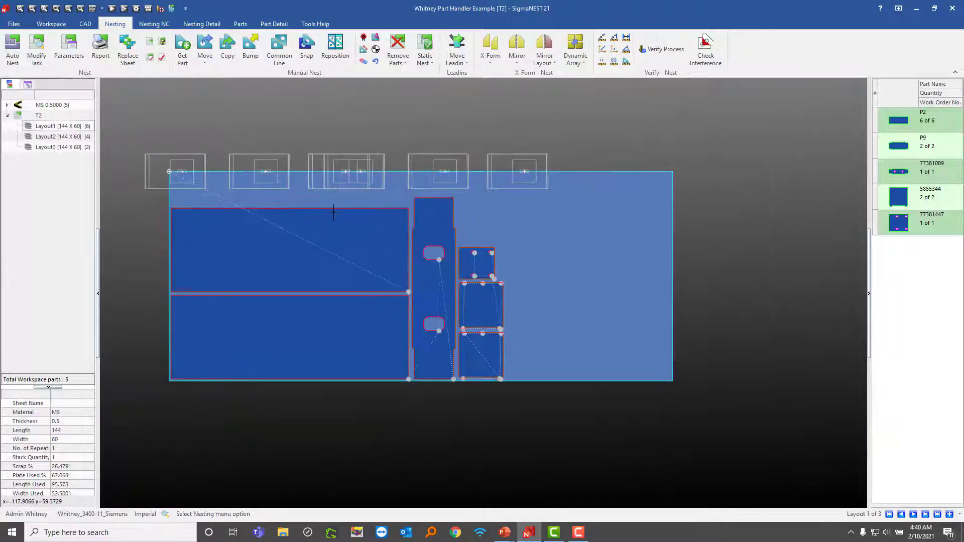
{"action": "middle_click_drag", "start_coordinate": [334, 211], "coordinate": [365, 239]}
- Start part removal, choose the PART_HANDLER_II category for assigning to parts, and check the parts on Layout2 and Layout3
{"action": "left_click", "coordinate": [155, 25]}
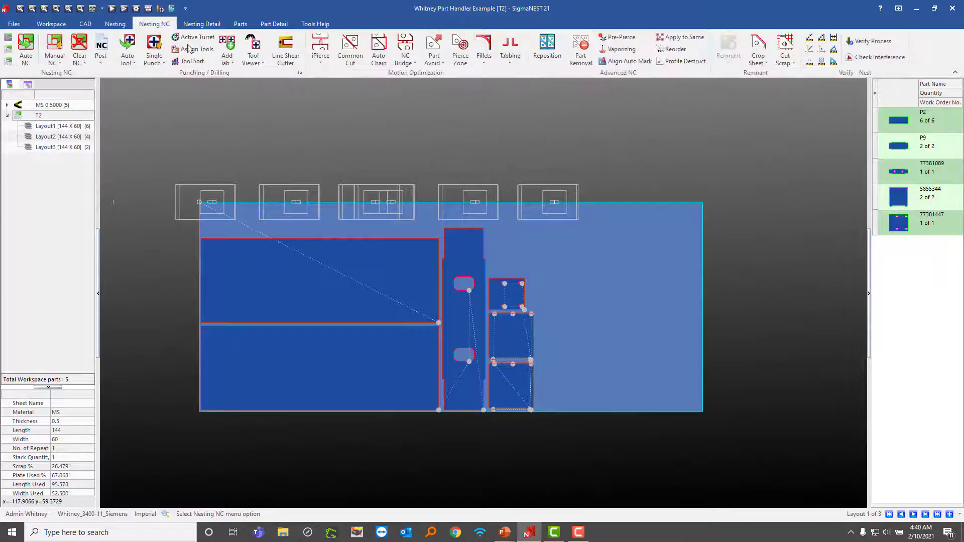
{"action": "left_click", "coordinate": [580, 48]}
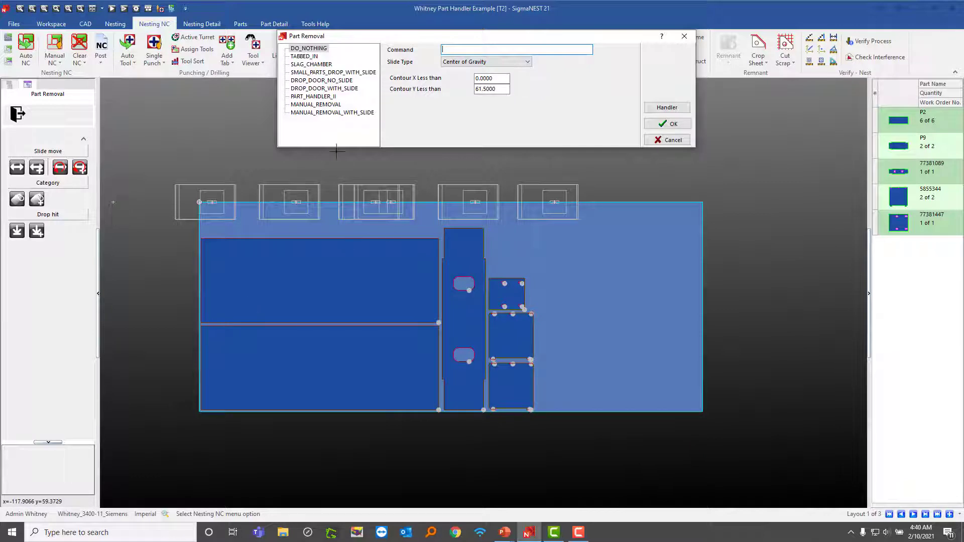
{"action": "left_click", "coordinate": [313, 97]}
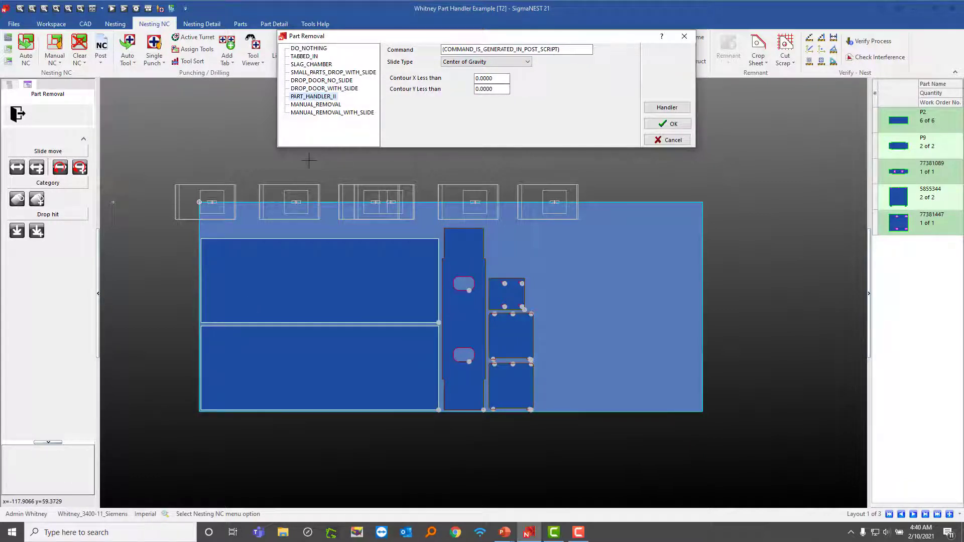
{"action": "left_click", "coordinate": [37, 200]}
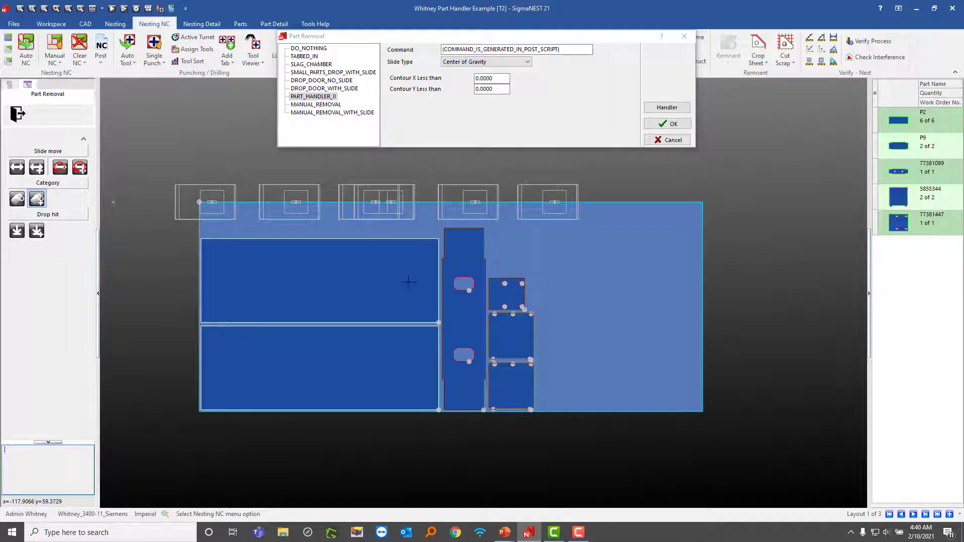
{"action": "left_click", "coordinate": [914, 515]}
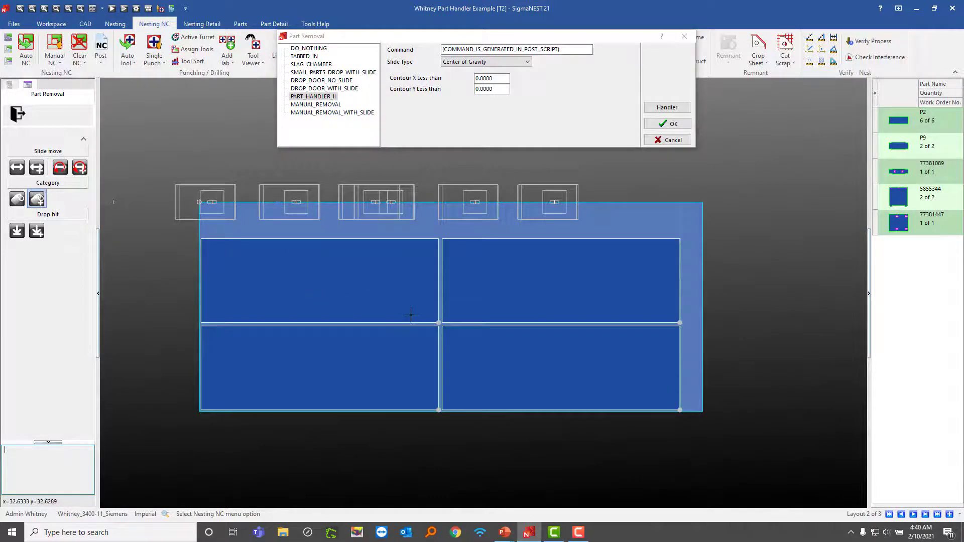
{"action": "left_click", "coordinate": [914, 516]}
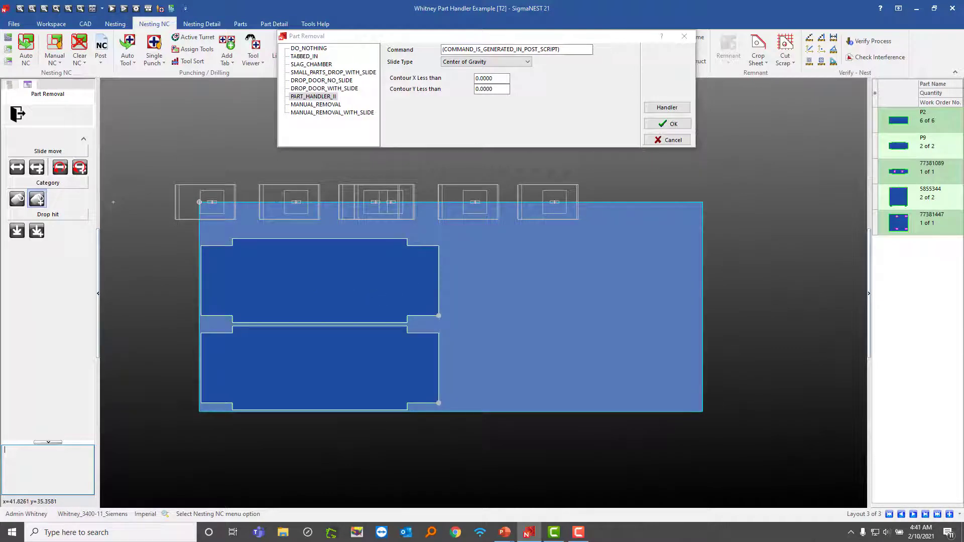
- Open the part handler for Layout1 and try lower gripper positions for the upper P2 part, down to W-5.167, Z5.167
{"action": "double_click", "coordinate": [902, 515]}
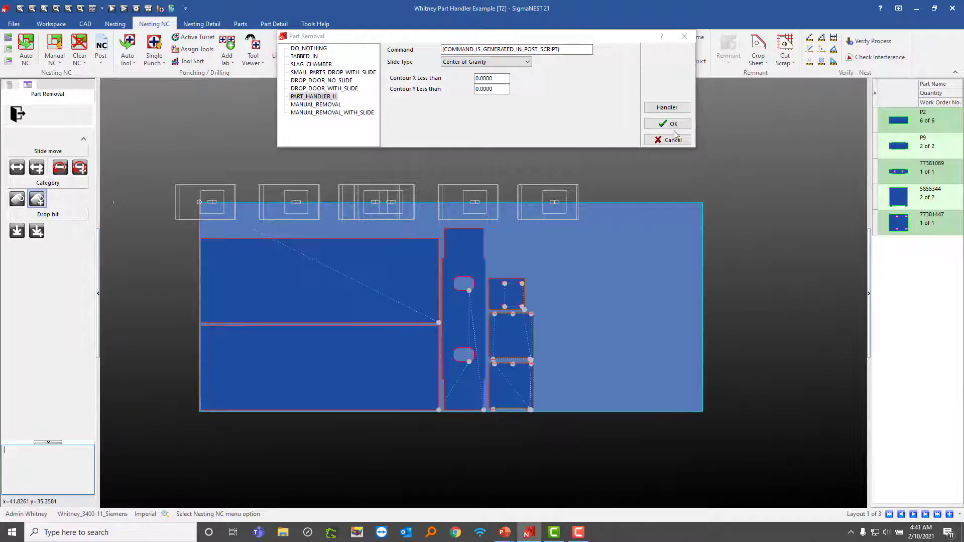
{"action": "left_click", "coordinate": [669, 109]}
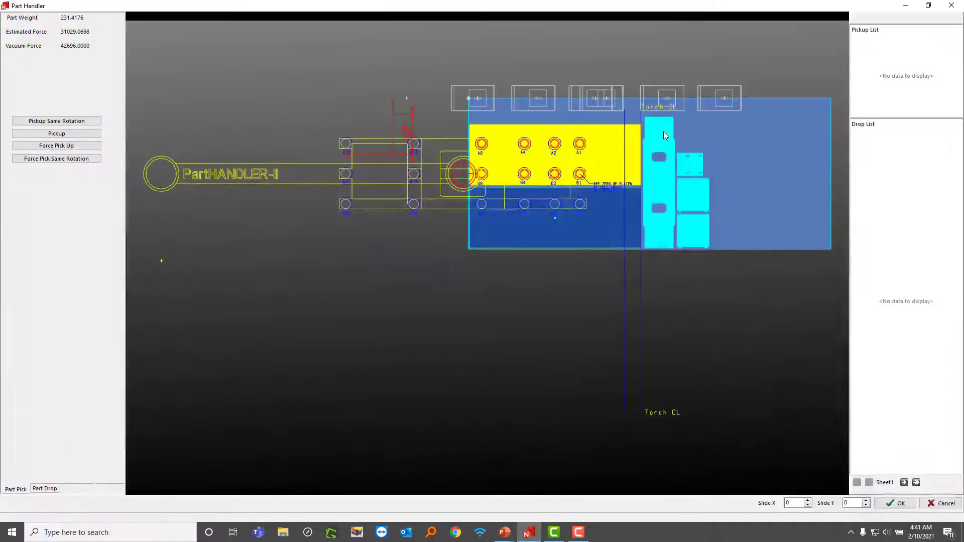
{"action": "middle_click_drag", "start_coordinate": [498, 204], "coordinate": [586, 314]}
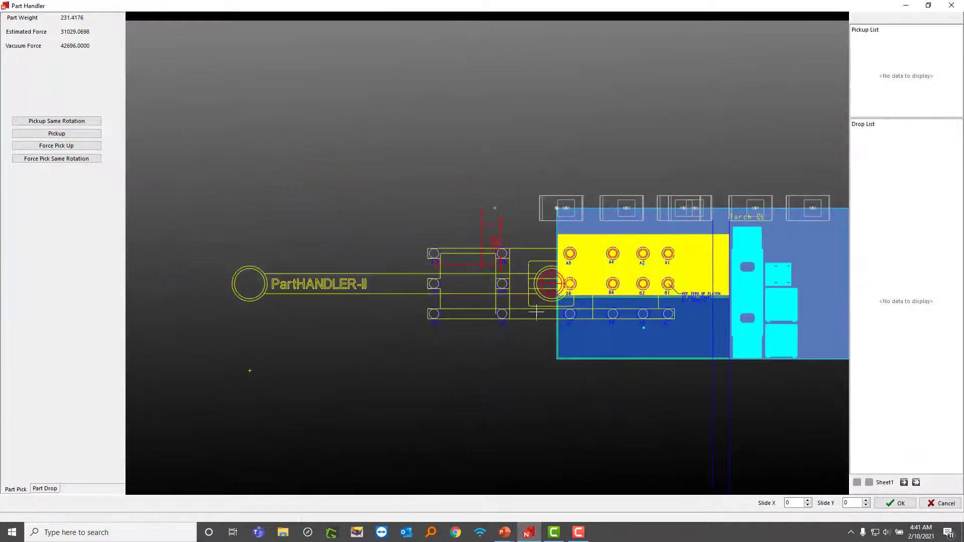
{"action": "mouse_move", "coordinate": [550, 283]}
{"action": "left_mouse_down"}
{"action": "mouse_move", "coordinate": [549, 397]}
{"action": "mouse_move", "coordinate": [552, 245]}
{"action": "mouse_move", "coordinate": [549, 326]}
{"action": "mouse_move", "coordinate": [551, 294]}
{"action": "left_mouse_up"}
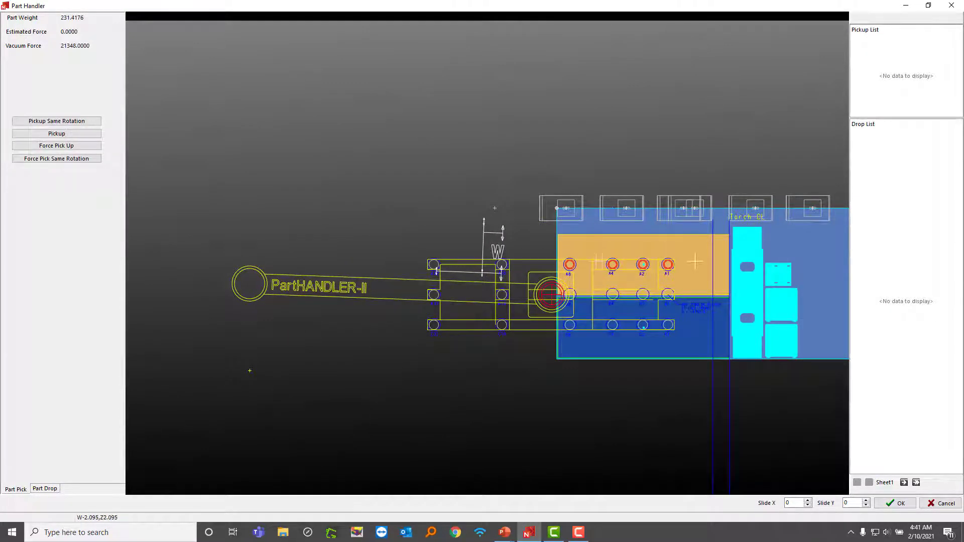
{"action": "left_click_drag", "start_coordinate": [563, 295], "coordinate": [577, 322]}
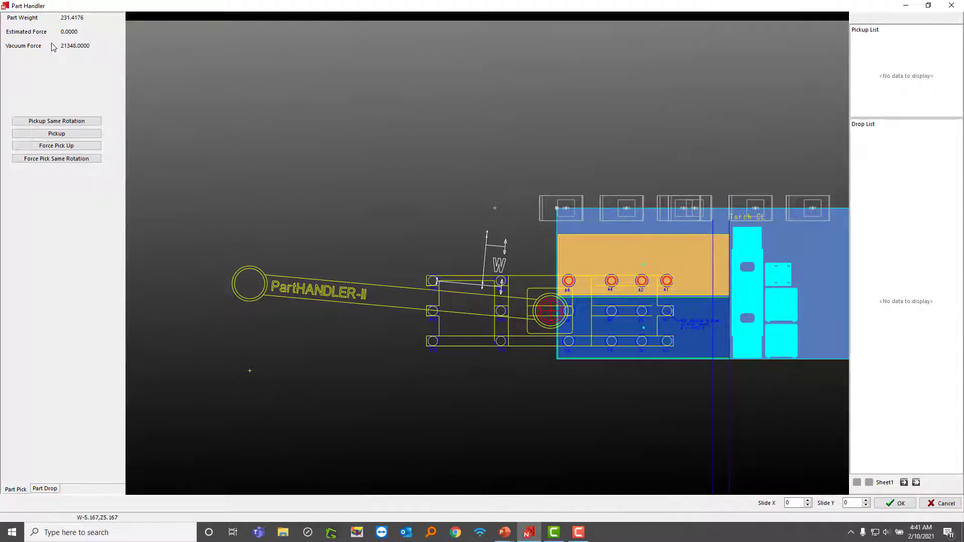
- Move the gripper to W0.000, Z0.000 over the upper P2 part and pick that part up
{"action": "left_click_drag", "start_coordinate": [568, 307], "coordinate": [632, 258]}
{"action": "scroll", "coordinate": [611, 313], "scroll_direction": "up", "scroll_amount": 2}
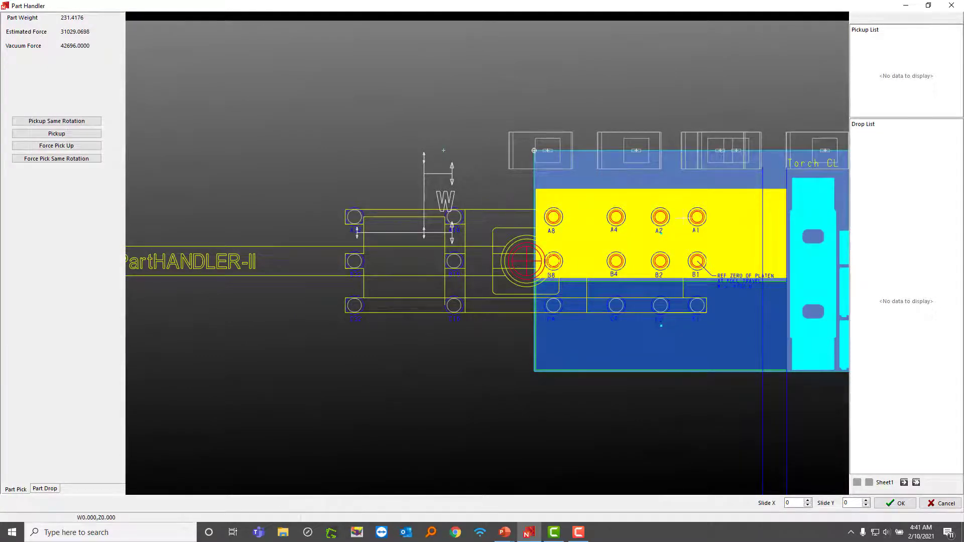
{"action": "right_click", "coordinate": [684, 218]}
{"action": "left_click", "coordinate": [690, 214]}
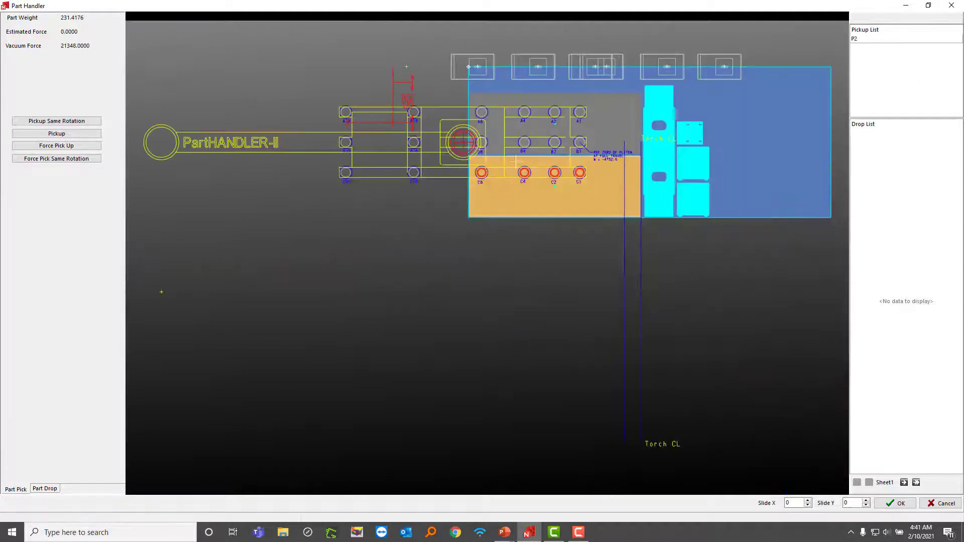
- Move the gripper to W-5.405, Z5.405 over the lower P2 part and pick that part up
{"action": "middle_click_drag", "start_coordinate": [510, 155], "coordinate": [610, 266]}
{"action": "scroll", "coordinate": [611, 265], "scroll_direction": "up", "scroll_amount": 2}
{"action": "left_click_drag", "start_coordinate": [559, 252], "coordinate": [562, 288]}
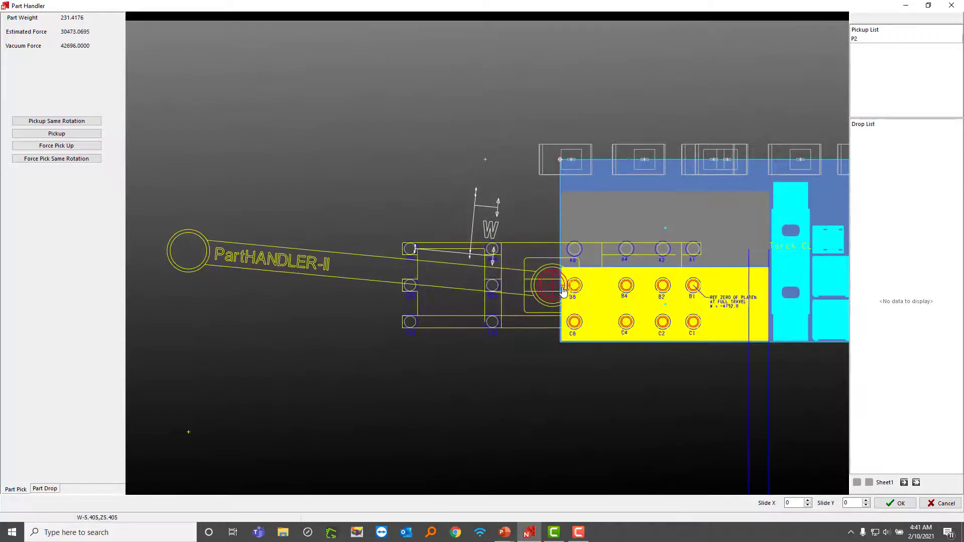
{"action": "scroll", "coordinate": [635, 326], "scroll_direction": "up", "scroll_amount": 2}
{"action": "right_click", "coordinate": [633, 288]}
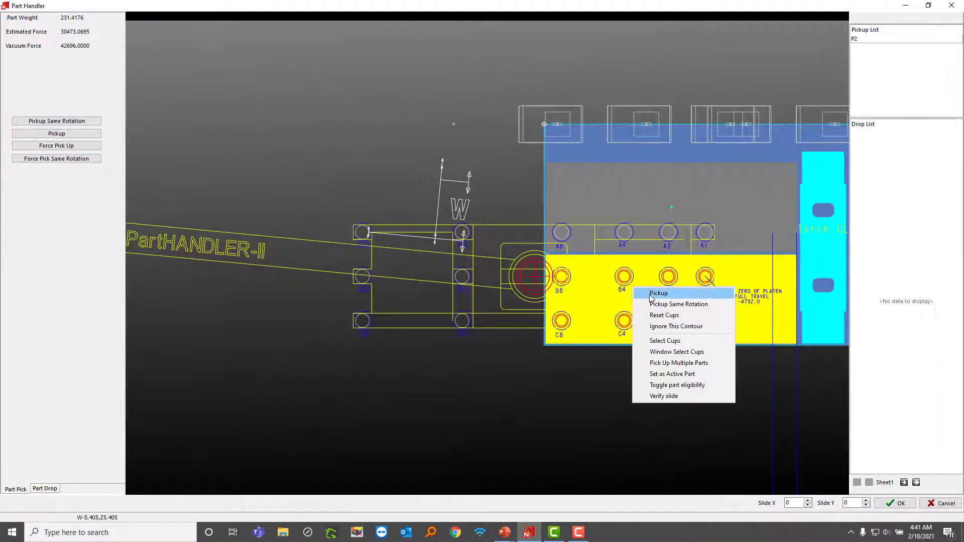
{"action": "left_click", "coordinate": [658, 294]}
- Drop the two P2 parts, one on Pallet 1 and one on Pallet 2, and accept Layout1's part handler settings
{"action": "left_click", "coordinate": [47, 489]}
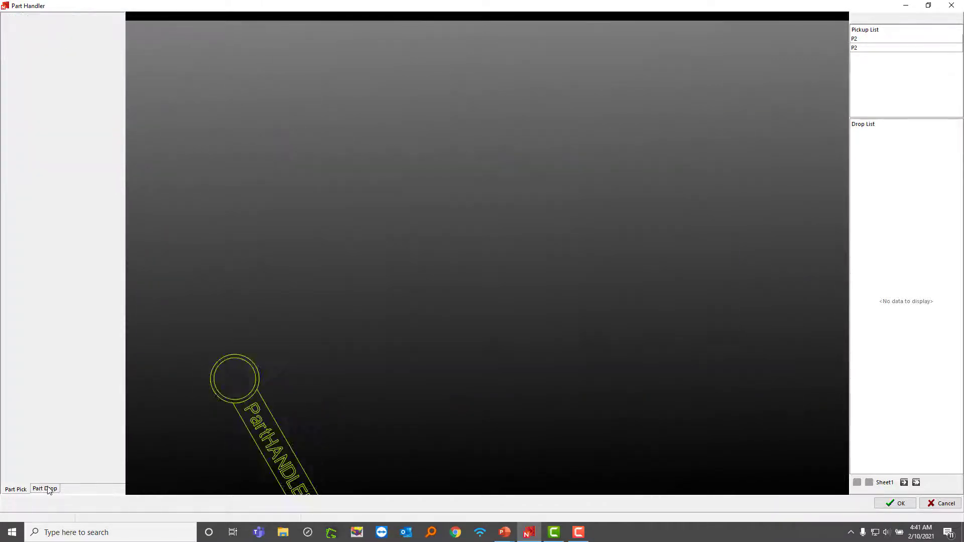
{"action": "left_click_drag", "start_coordinate": [421, 359], "coordinate": [295, 395]}
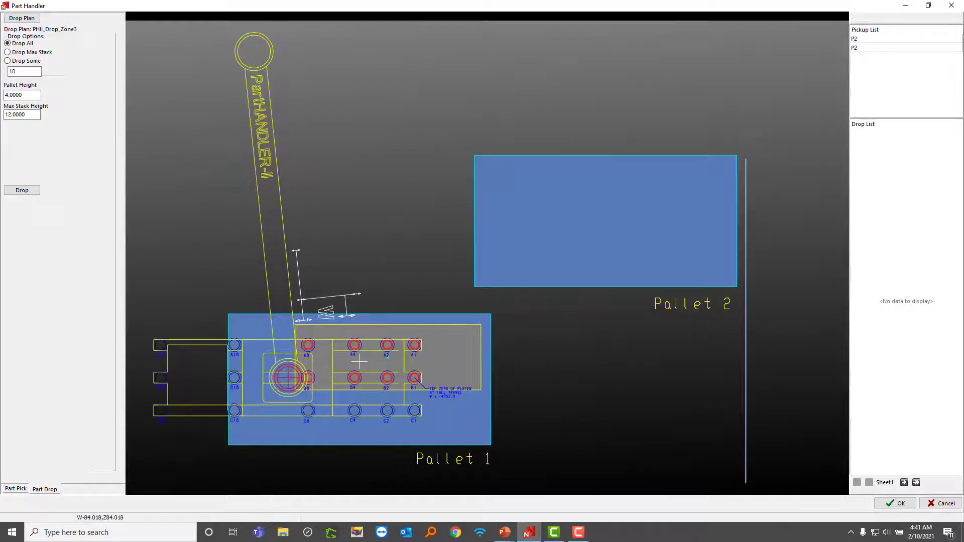
{"action": "left_click_drag", "start_coordinate": [424, 345], "coordinate": [536, 213]}
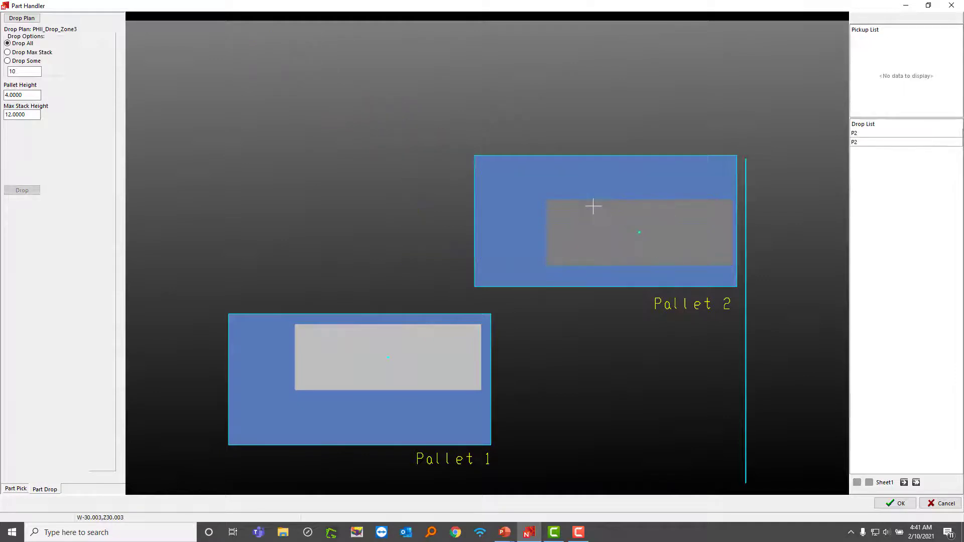
{"action": "scroll", "coordinate": [522, 339], "scroll_direction": "down", "scroll_amount": 1}
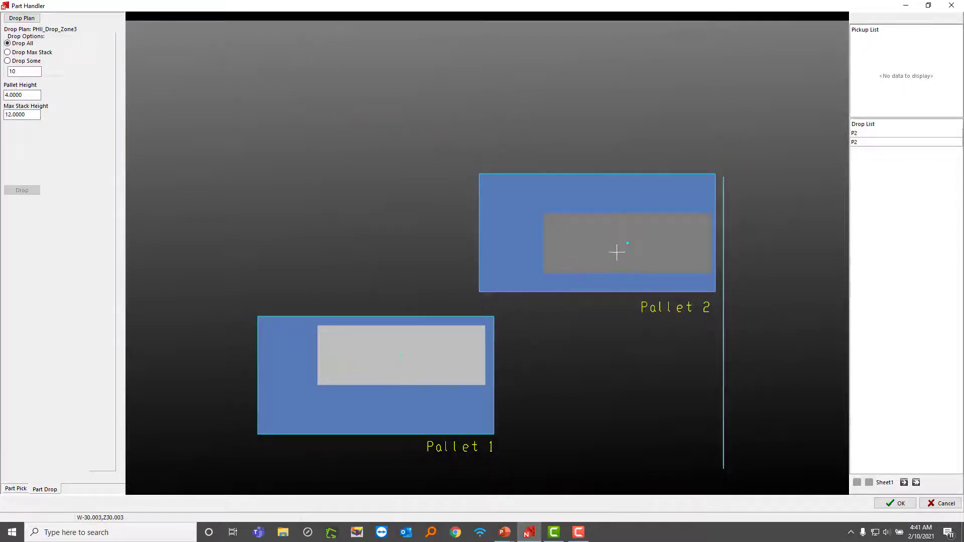
{"action": "scroll", "coordinate": [617, 252], "scroll_direction": "down", "scroll_amount": 1}
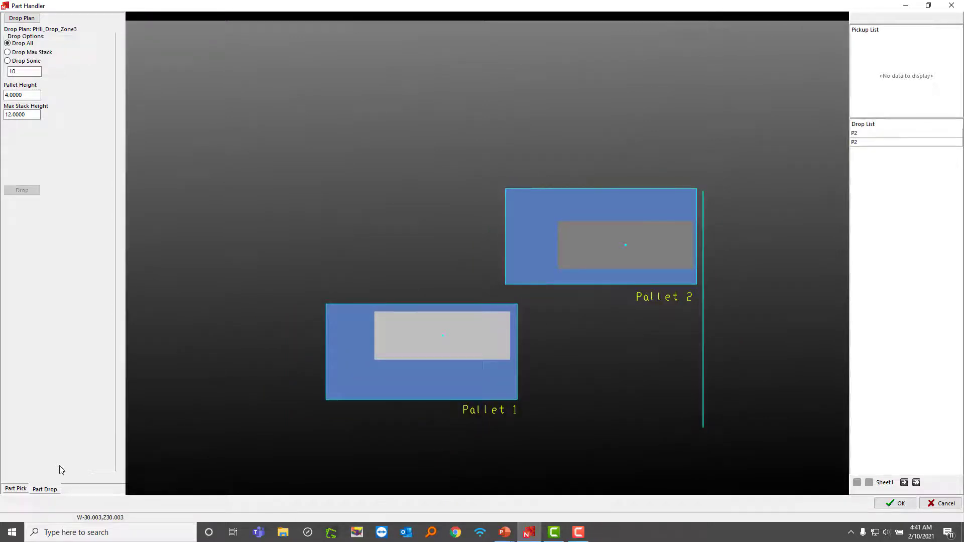
{"action": "left_click", "coordinate": [895, 503]}
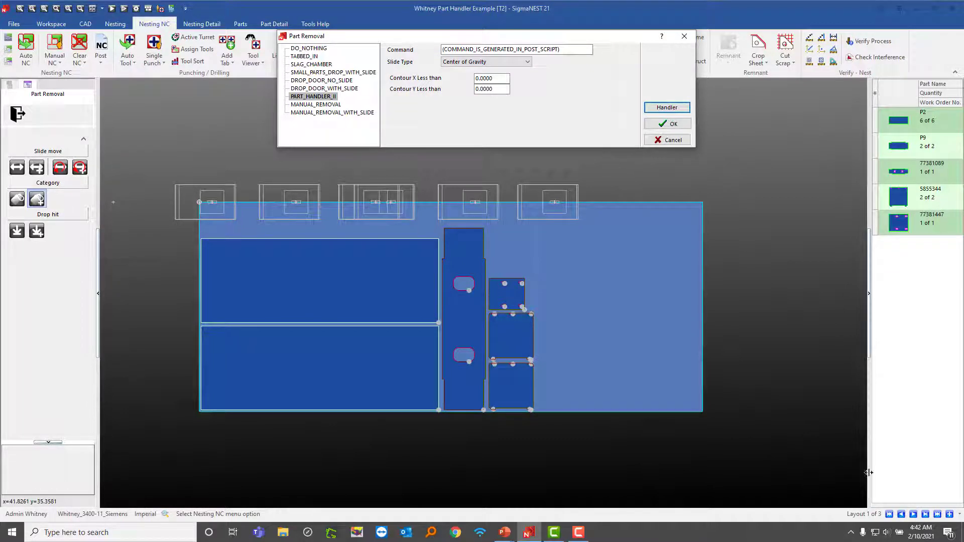
- Go to Layout2, open its part handler, and pick up all four P2 parts, the two nearest the arm first
{"action": "left_click", "coordinate": [914, 515]}
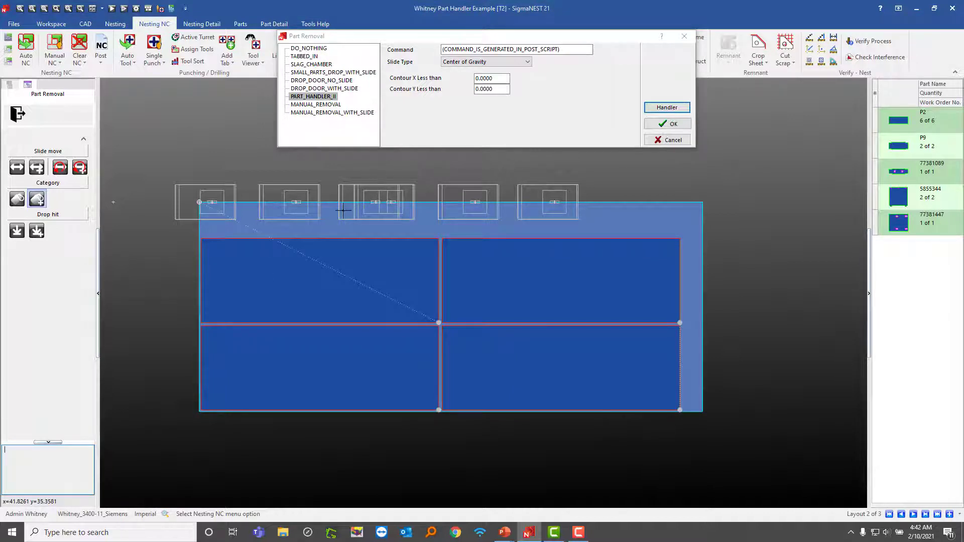
{"action": "left_click", "coordinate": [652, 110]}
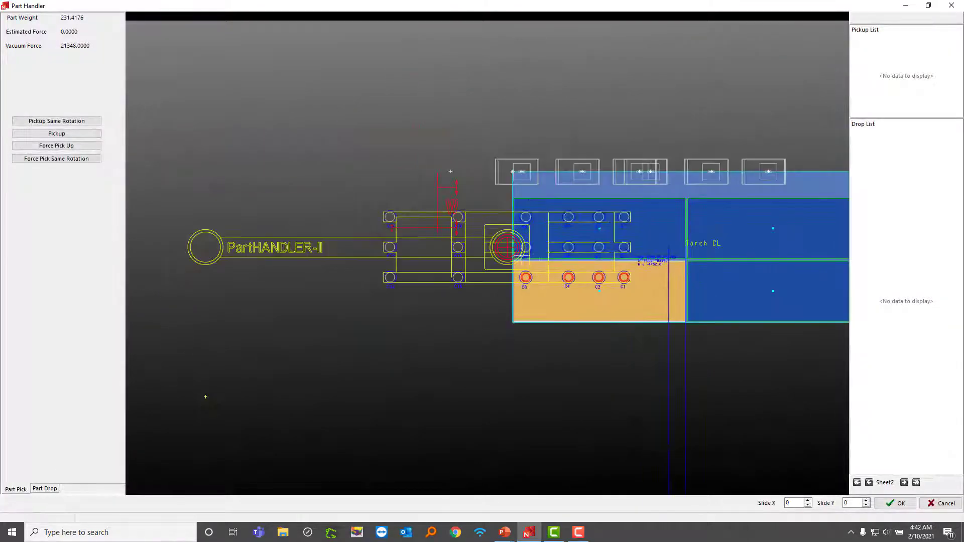
{"action": "right_click", "coordinate": [587, 282]}
{"action": "left_click", "coordinate": [611, 291]}
{"action": "right_click", "coordinate": [553, 151]}
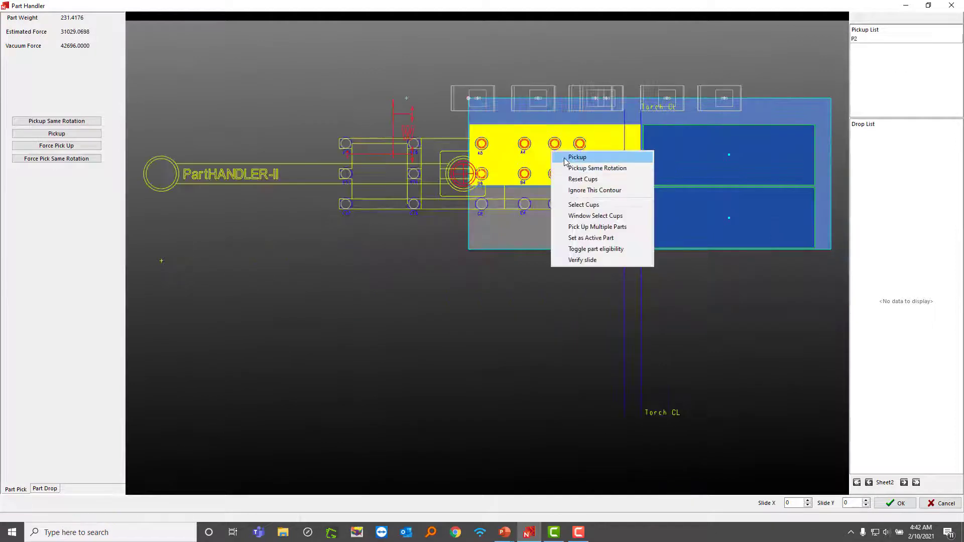
{"action": "left_click", "coordinate": [566, 160]}
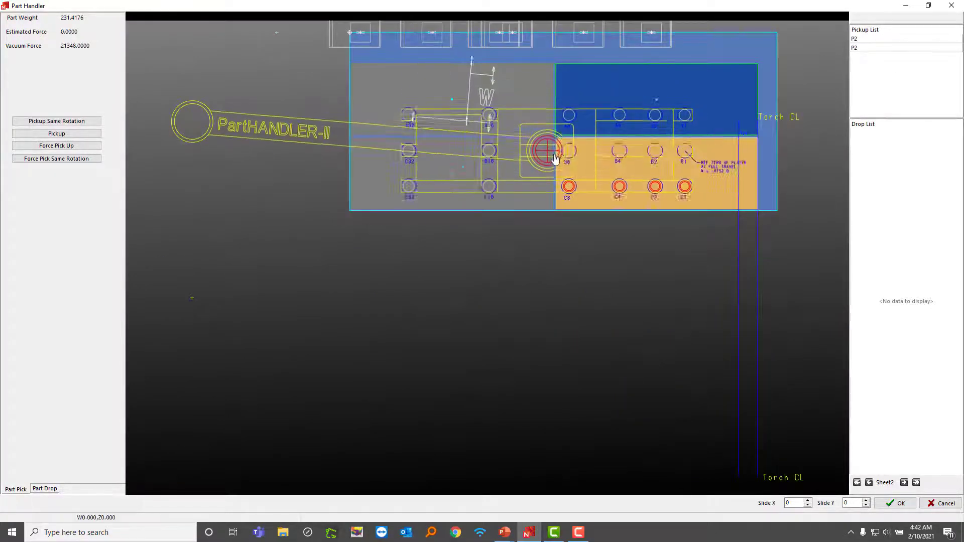
{"action": "right_click", "coordinate": [612, 144]}
{"action": "left_click", "coordinate": [638, 161]}
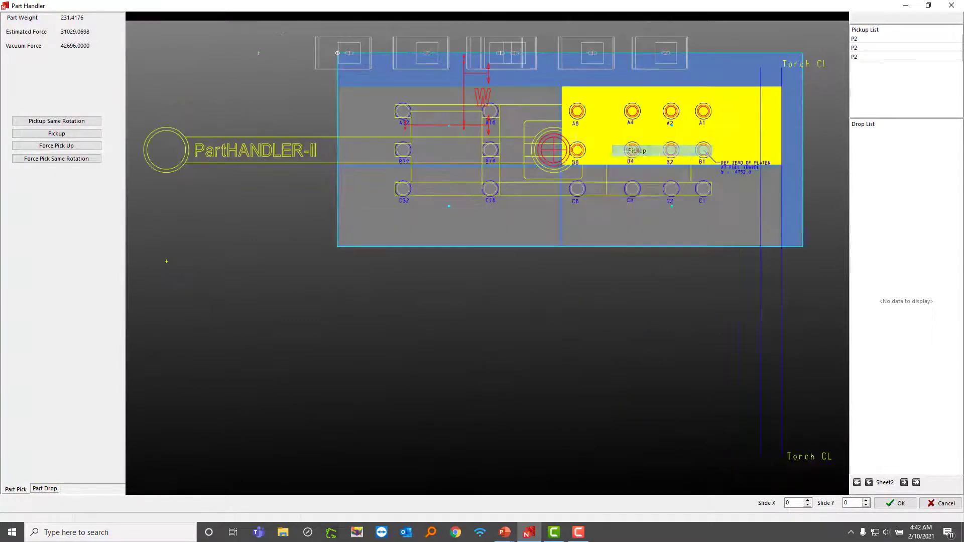
{"action": "right_click", "coordinate": [599, 131]}
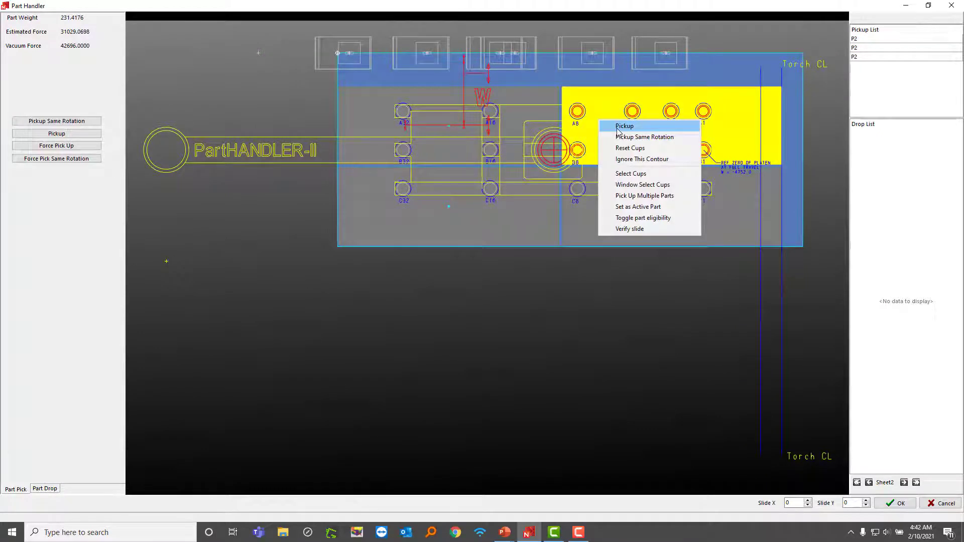
{"action": "left_click", "coordinate": [619, 132]}
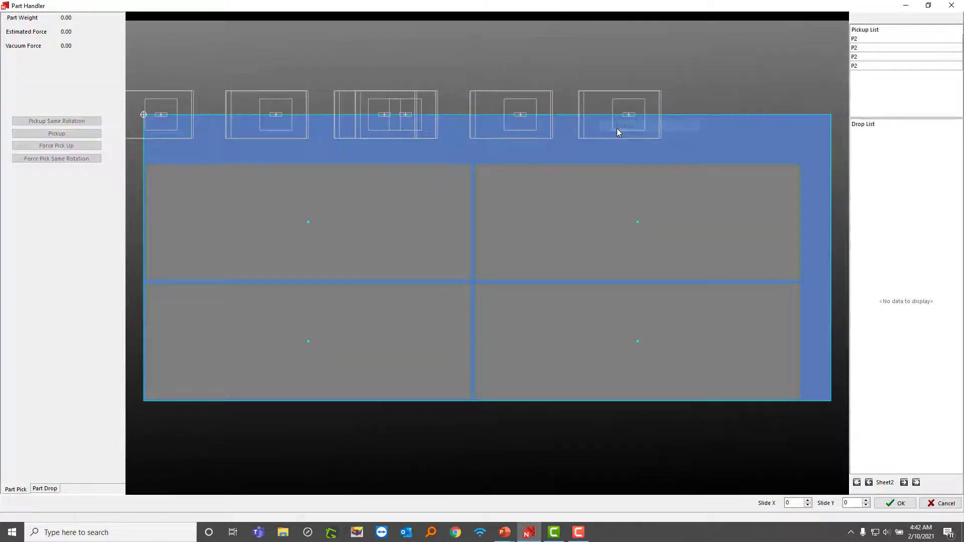
- Drop the four P2 parts on the pallets using Drop Max Stack, inspect the stacks, and accept the part handler settings
{"action": "left_click", "coordinate": [57, 488]}
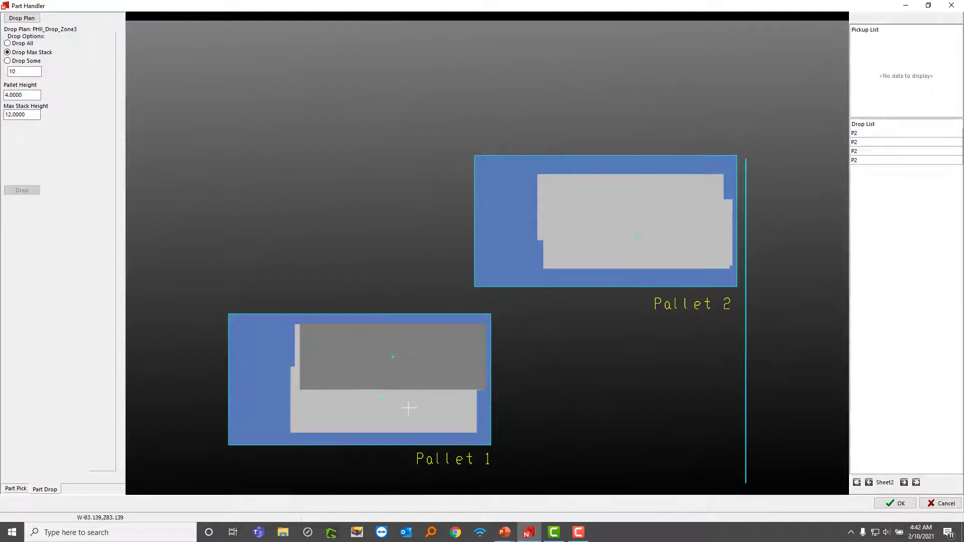
{"action": "scroll", "coordinate": [283, 376], "scroll_direction": "up", "scroll_amount": 3}
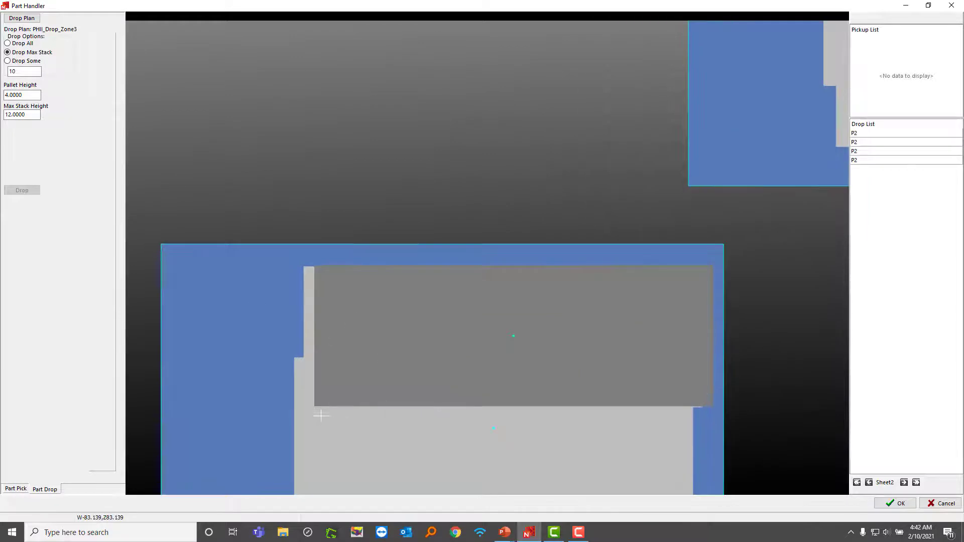
{"action": "scroll", "coordinate": [343, 392], "scroll_direction": "down", "scroll_amount": 3}
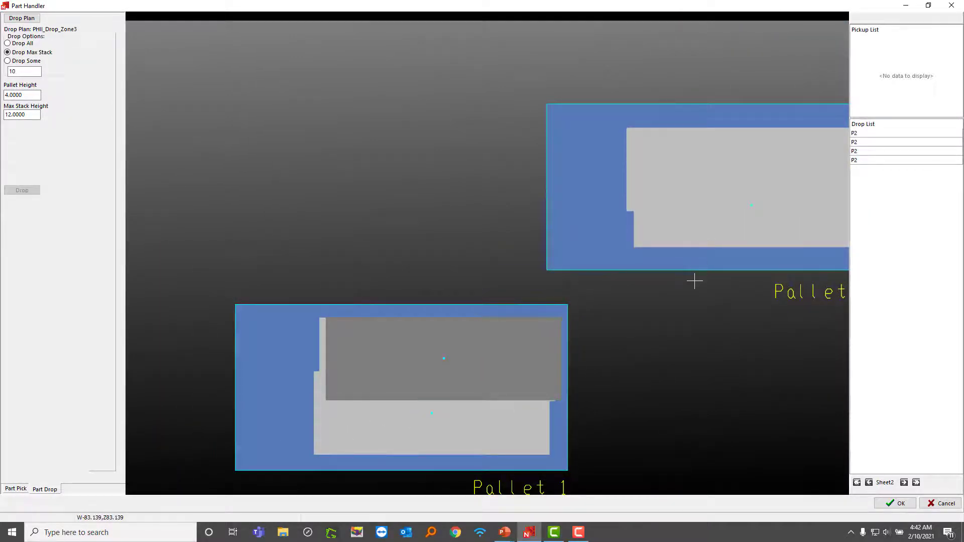
{"action": "scroll", "coordinate": [598, 316], "scroll_direction": "down", "scroll_amount": 3}
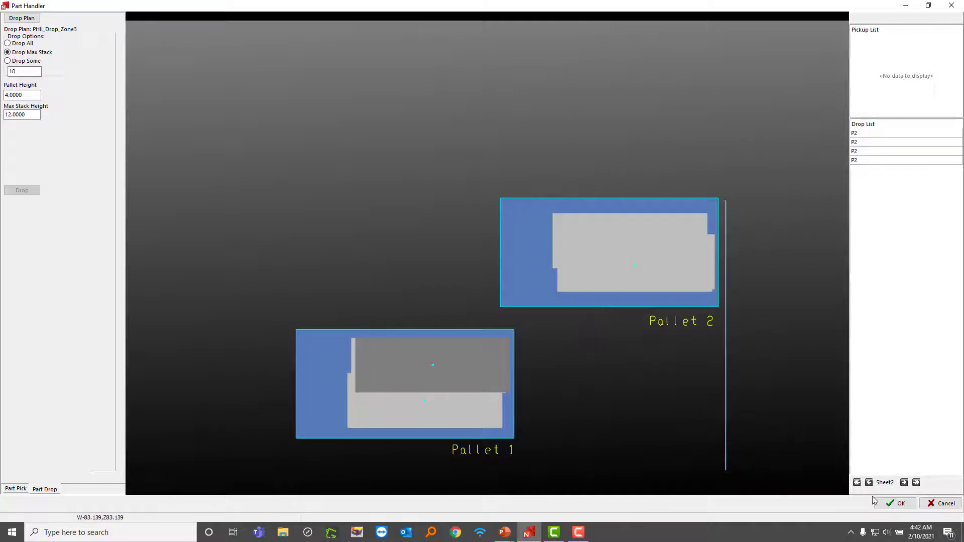
{"action": "left_click", "coordinate": [897, 504]}
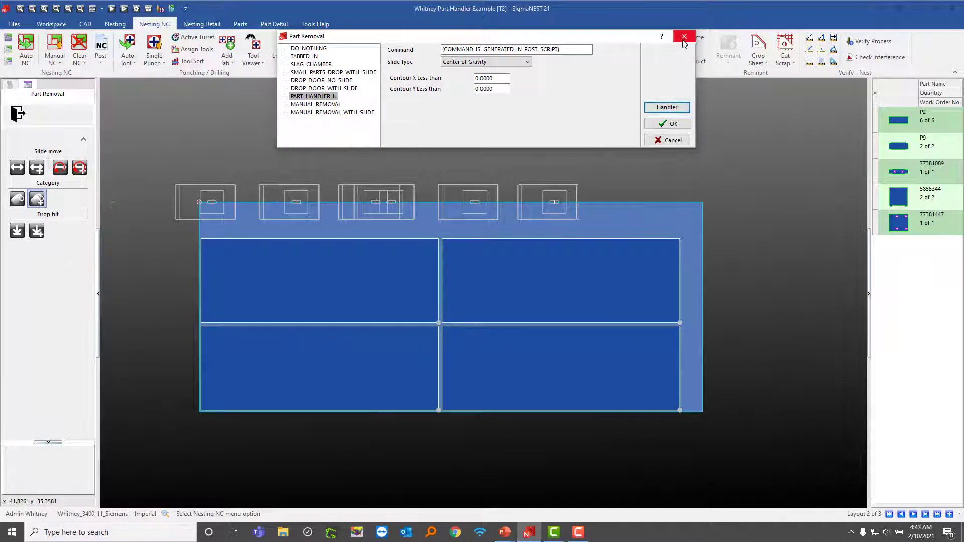
- Reopen Layout2's part handler to review the picked parts, and close both it and the part removal settings
{"action": "left_click", "coordinate": [667, 108]}
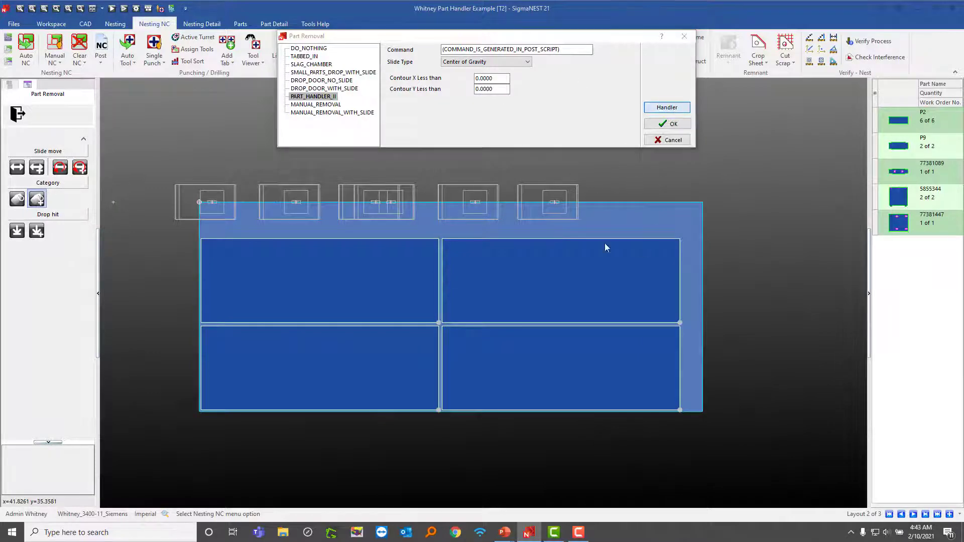
{"action": "scroll", "coordinate": [435, 200], "scroll_direction": "down", "scroll_amount": 3}
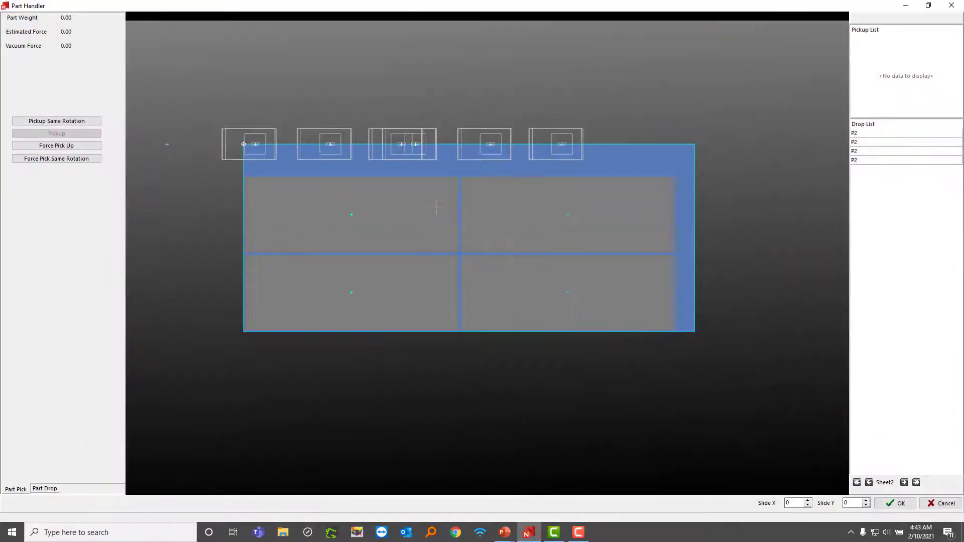
{"action": "left_click", "coordinate": [952, 5]}
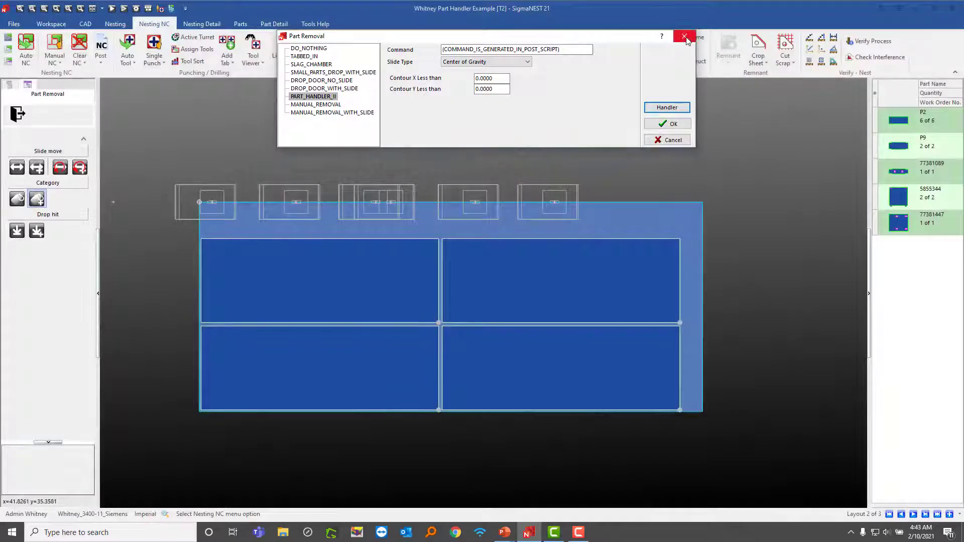
{"action": "left_click", "coordinate": [685, 37]}
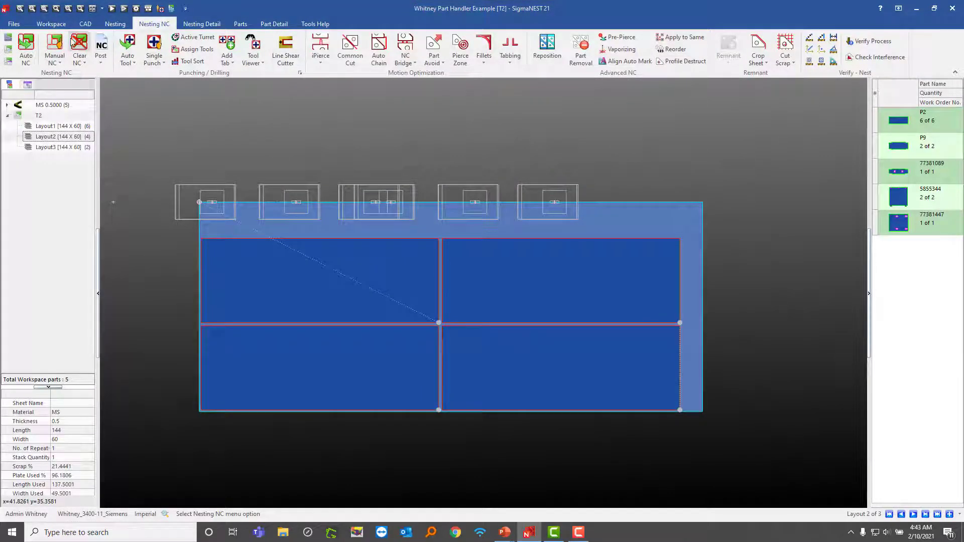
- Start a new workspace and activate the Trumpf profile in the profile setup
{"action": "left_click", "coordinate": [51, 24]}
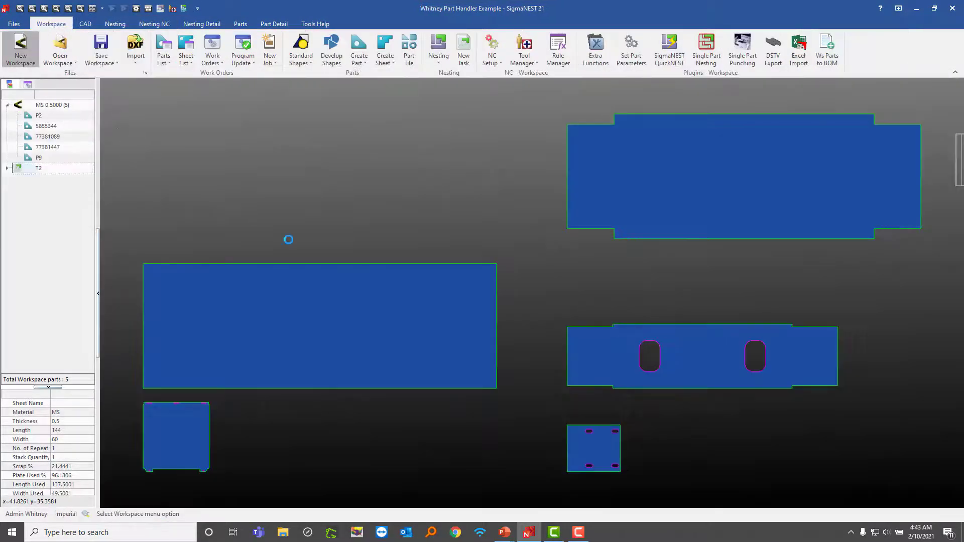
{"action": "left_click", "coordinate": [418, 266]}
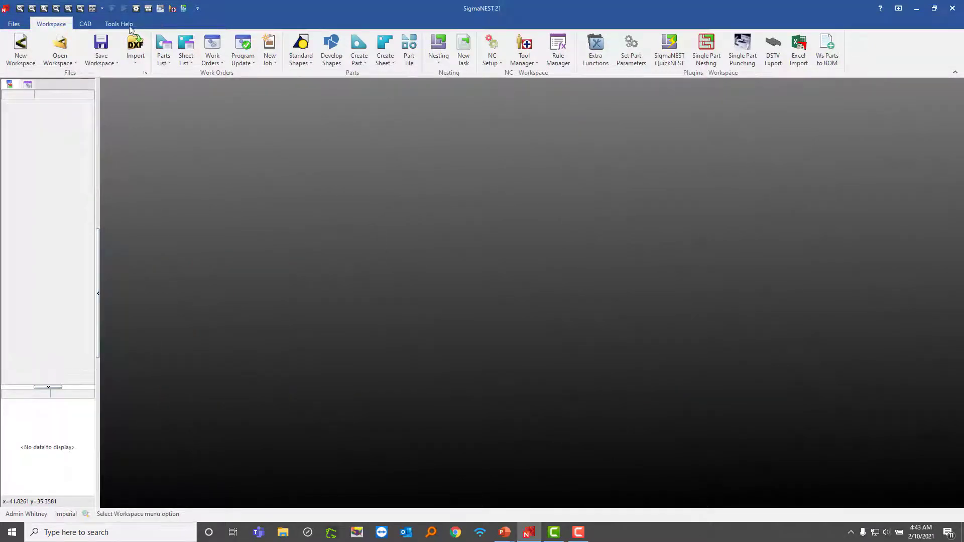
{"action": "left_click", "coordinate": [123, 24]}
{"action": "left_click", "coordinate": [207, 56]}
{"action": "left_click", "coordinate": [224, 110]}
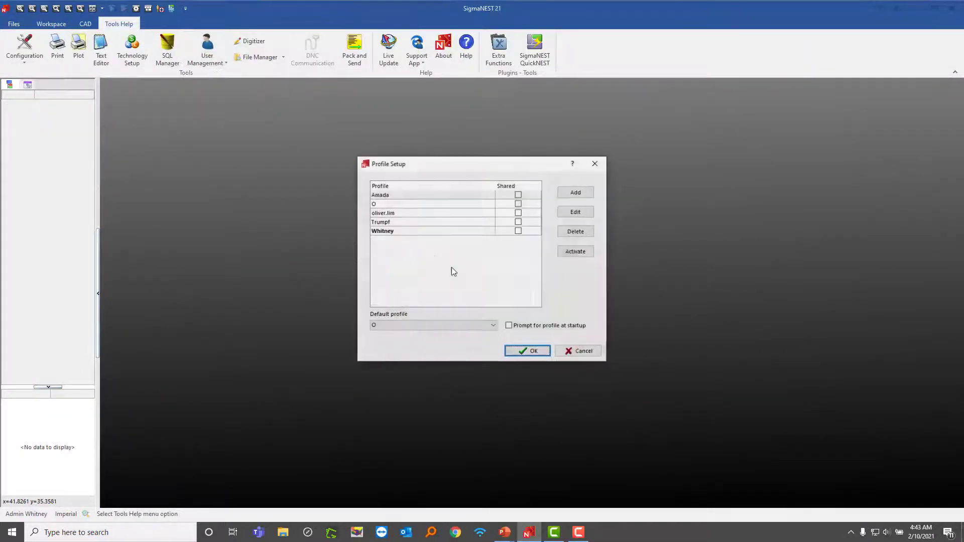
{"action": "left_click", "coordinate": [392, 224]}
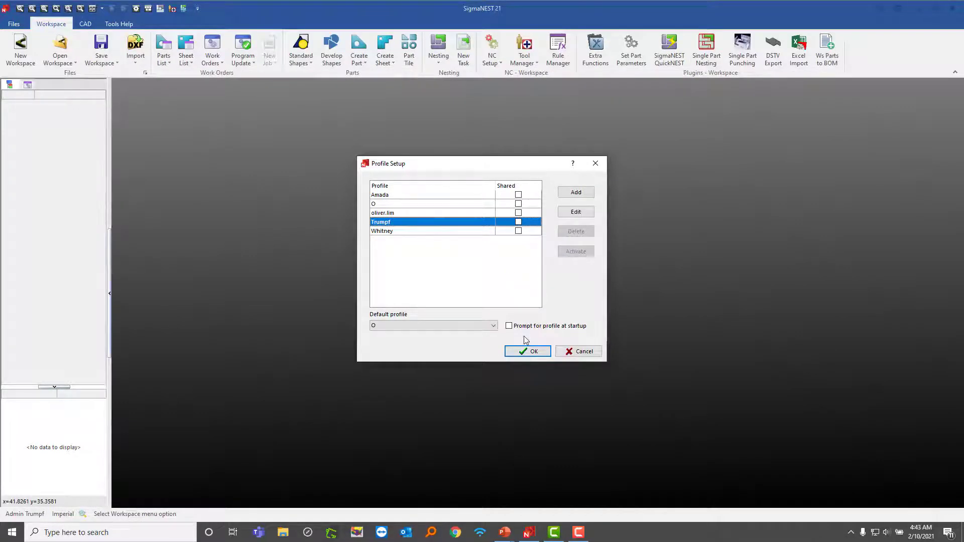
- Accept the profile setup, open the TruPunch_5000+SheetMaster workspace, and display Layout1 of task T137
{"action": "left_click", "coordinate": [528, 351]}
{"action": "left_click", "coordinate": [67, 39]}
{"action": "double_click", "coordinate": [377, 169]}
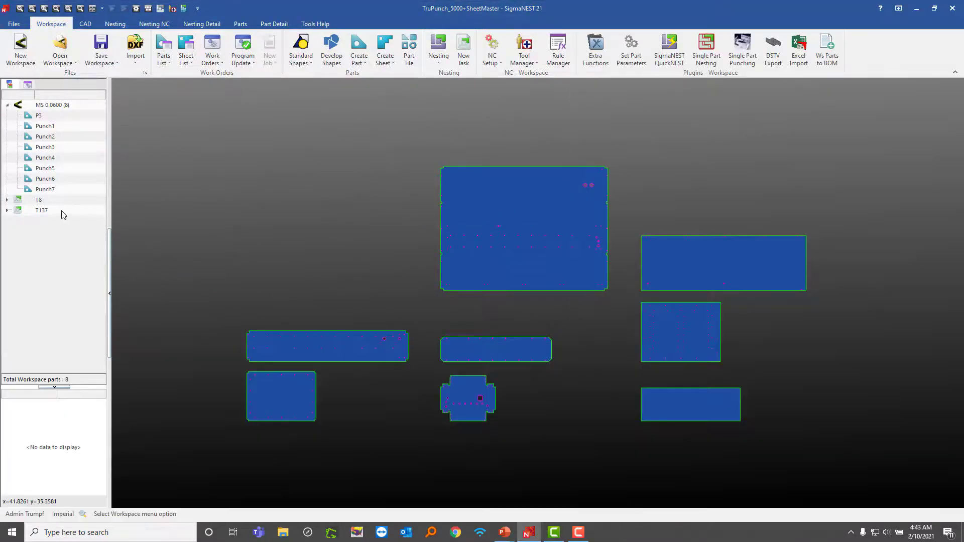
{"action": "double_click", "coordinate": [62, 210]}
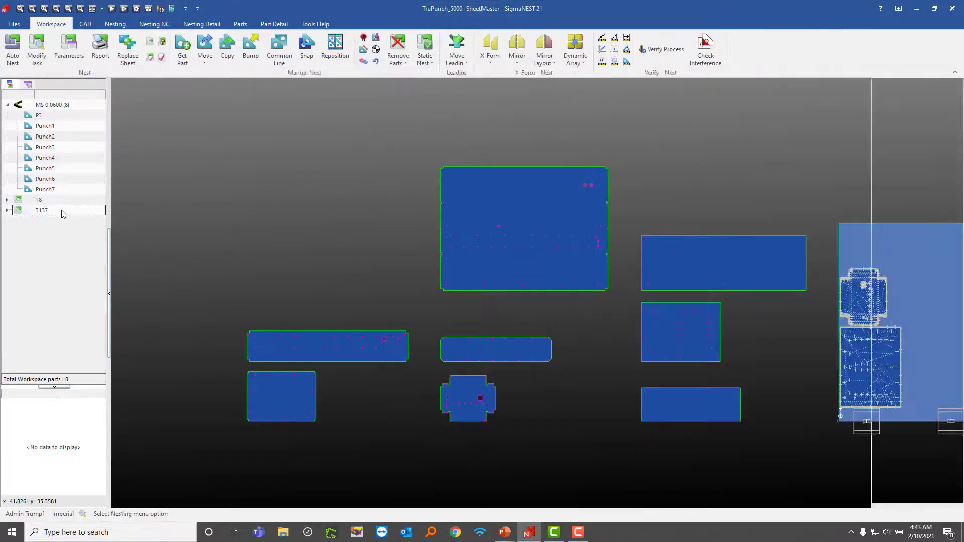
{"action": "left_click", "coordinate": [68, 139]}
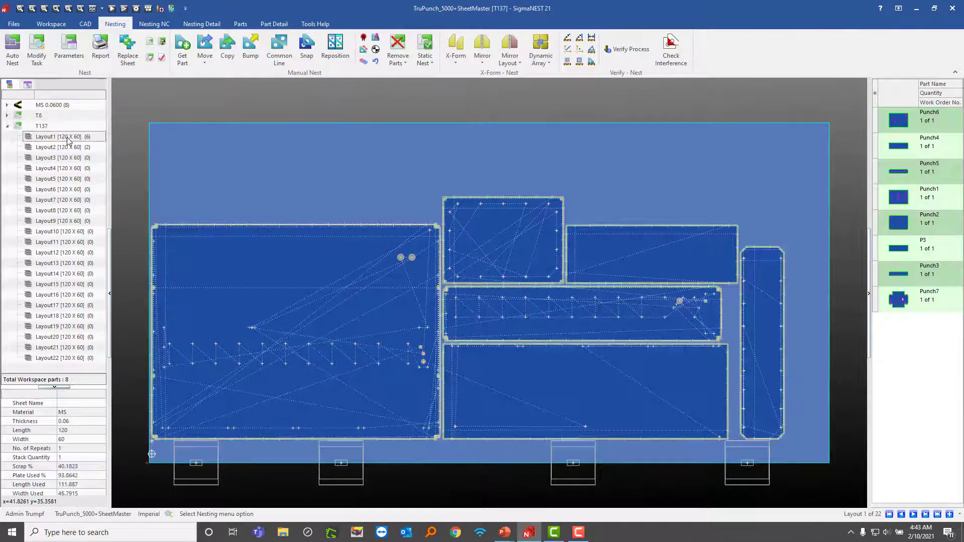
- Open part removal for Layout1, select the SheetMaster category, and open the part handler
{"action": "scroll", "coordinate": [265, 212], "scroll_direction": "down", "scroll_amount": 2}
{"action": "middle_click_drag", "start_coordinate": [265, 213], "coordinate": [312, 258]}
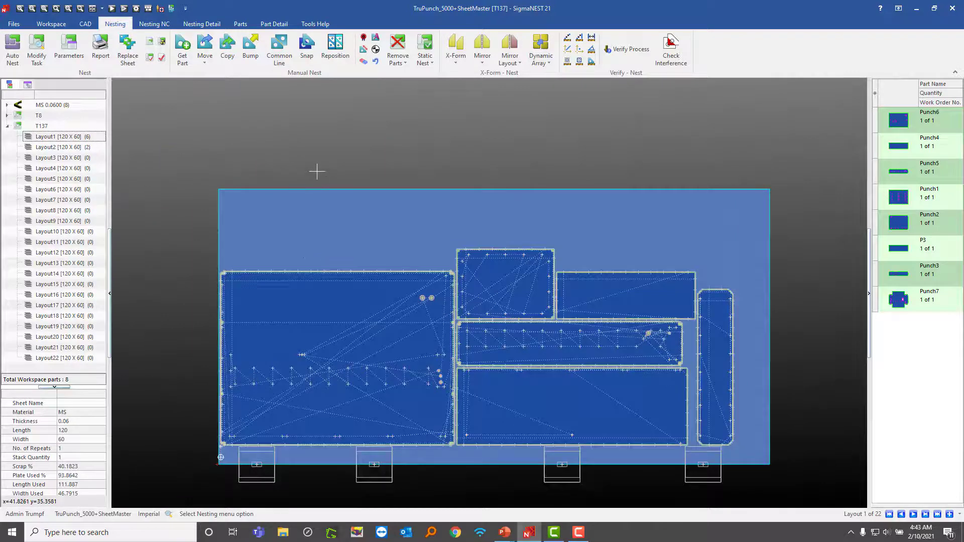
{"action": "scroll", "coordinate": [301, 168], "scroll_direction": "down", "scroll_amount": 1}
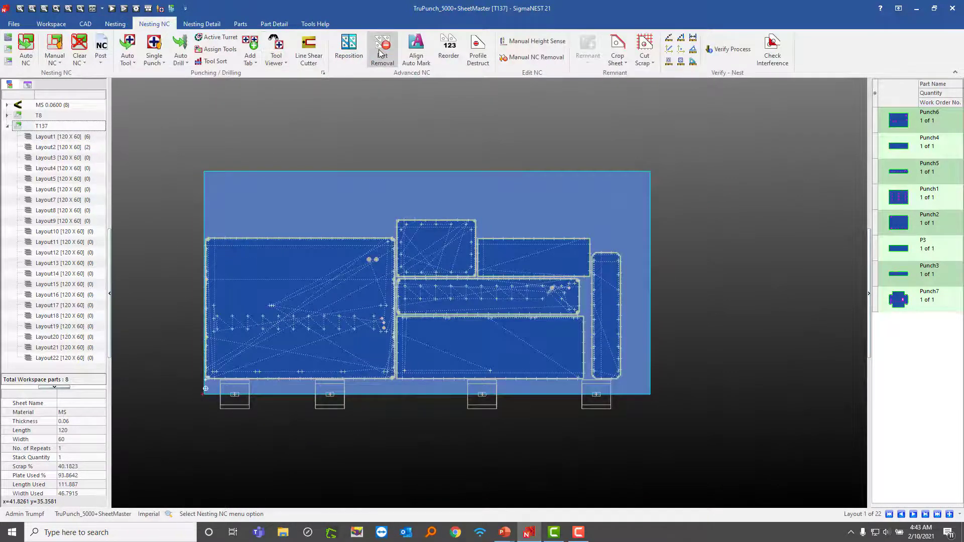
{"action": "left_click", "coordinate": [382, 50]}
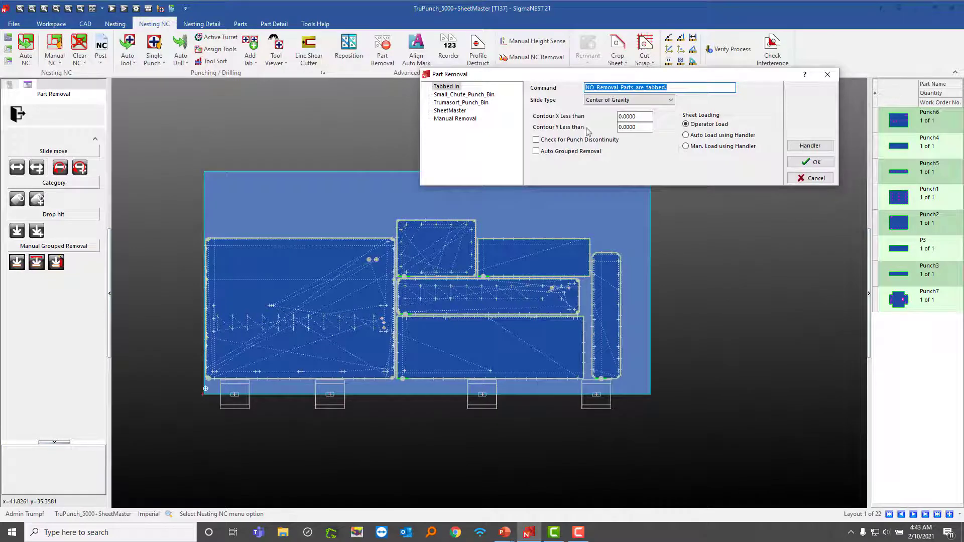
{"action": "left_click", "coordinate": [445, 111]}
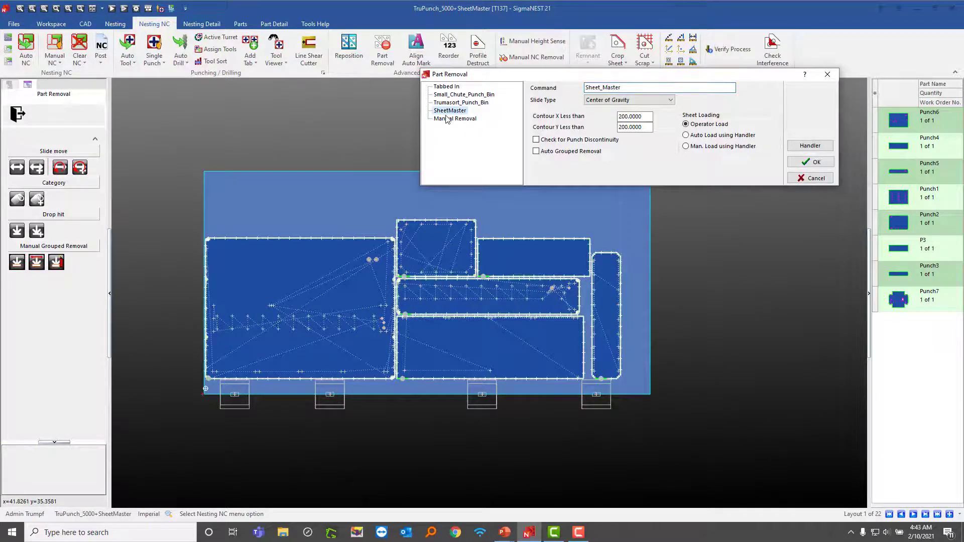
{"action": "left_click", "coordinate": [815, 149]}
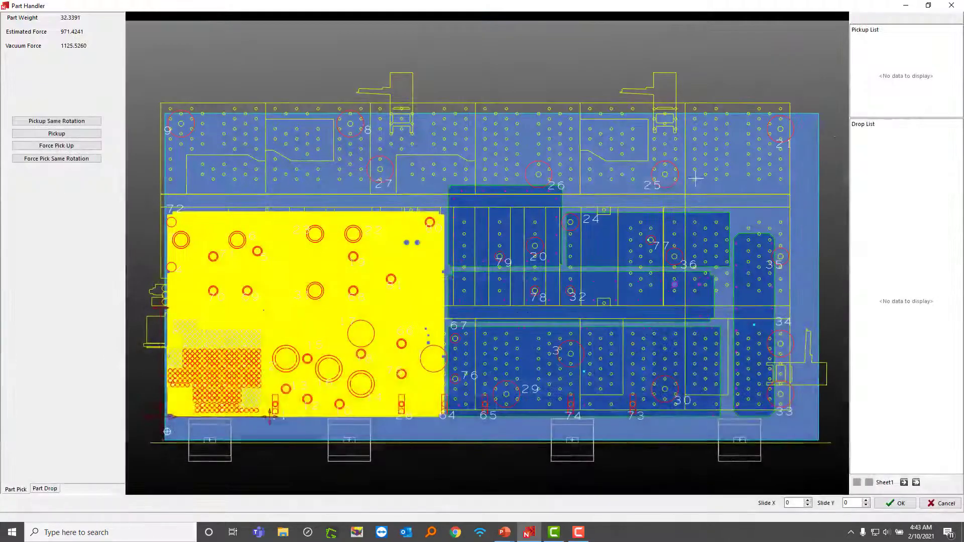
- Shift the vacuum arm about 5 in along X over the large Punch6 part on Layout1
{"action": "scroll", "coordinate": [648, 226], "scroll_direction": "down", "scroll_amount": 2}
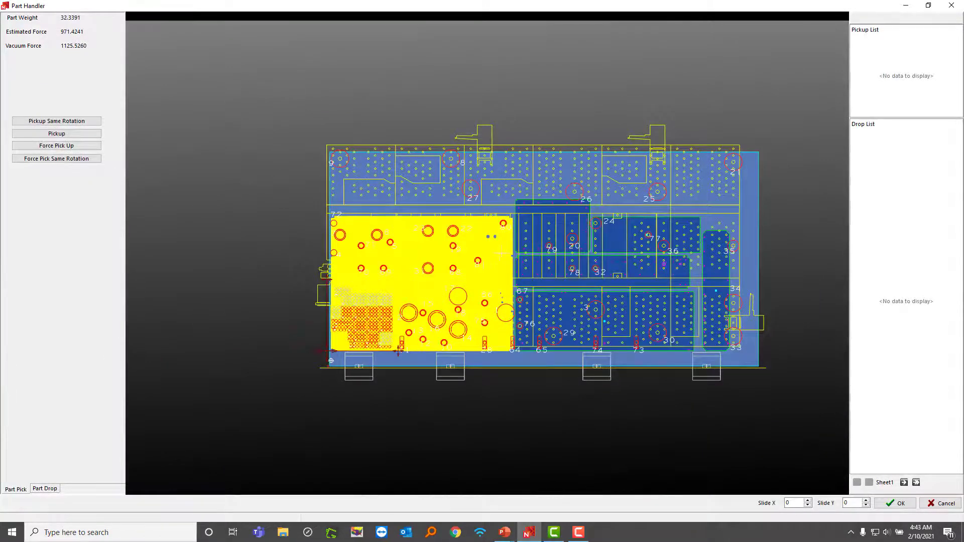
{"action": "left_click_drag", "start_coordinate": [516, 259], "coordinate": [584, 260]}
{"action": "scroll", "coordinate": [464, 259], "scroll_direction": "down", "scroll_amount": 2}
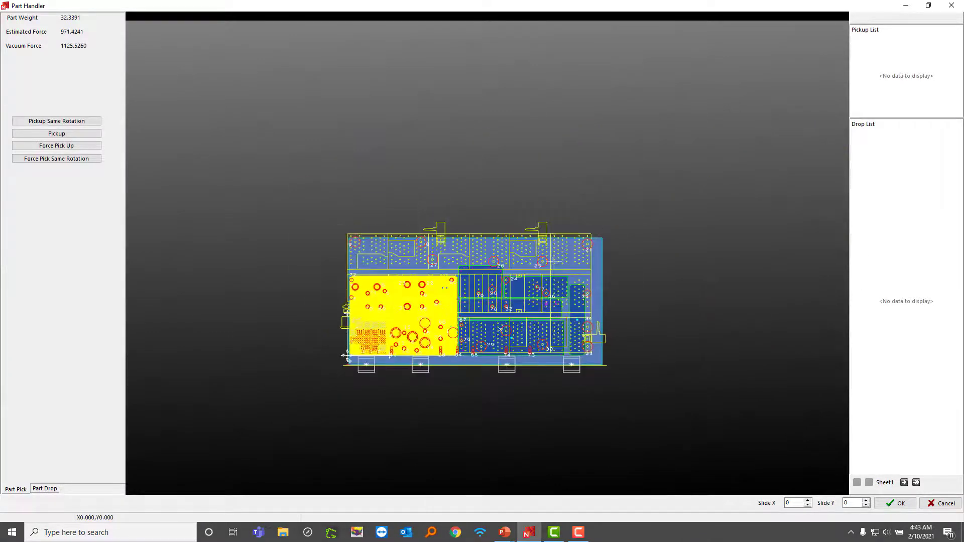
{"action": "mouse_move", "coordinate": [459, 292]}
{"action": "left_mouse_down"}
{"action": "mouse_move", "coordinate": [474, 265]}
{"action": "mouse_move", "coordinate": [503, 289]}
{"action": "mouse_move", "coordinate": [601, 274]}
{"action": "mouse_move", "coordinate": [504, 275]}
{"action": "mouse_move", "coordinate": [551, 286]}
{"action": "mouse_move", "coordinate": [551, 308]}
{"action": "mouse_move", "coordinate": [487, 308]}
{"action": "mouse_move", "coordinate": [580, 312]}
{"action": "mouse_move", "coordinate": [469, 300]}
{"action": "left_mouse_up"}
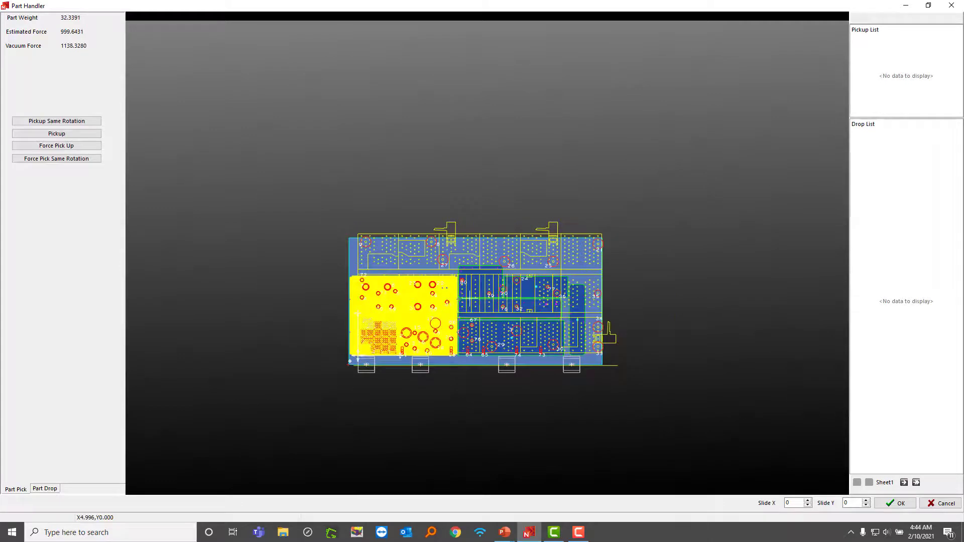
- Pick up all six parts on Layout1 in the order Punch6, Punch4, Punch5, Punch2, P3 and Punch3
{"action": "right_click", "coordinate": [395, 289]}
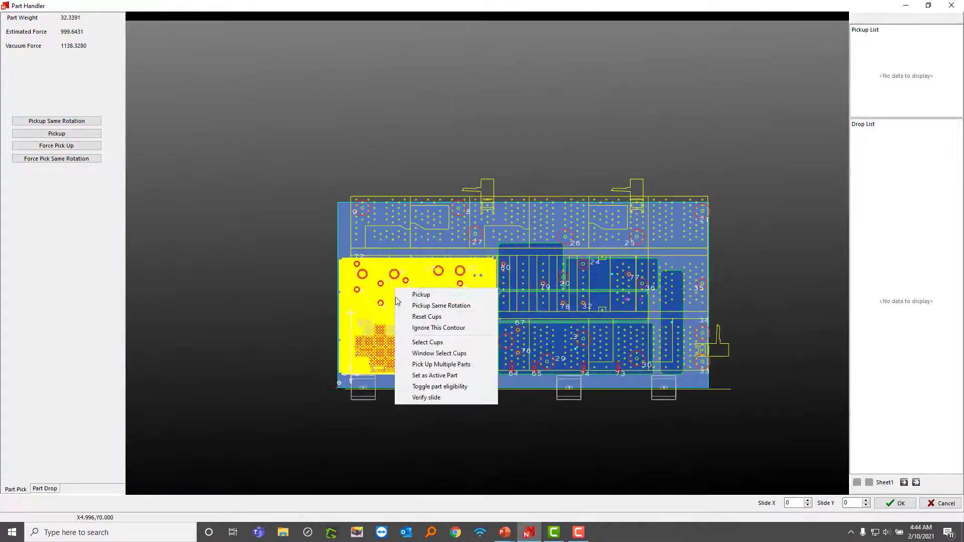
{"action": "left_click", "coordinate": [418, 296]}
{"action": "right_click", "coordinate": [383, 316]}
{"action": "left_click", "coordinate": [401, 325]}
{"action": "right_click", "coordinate": [398, 304]}
{"action": "left_click", "coordinate": [430, 309]}
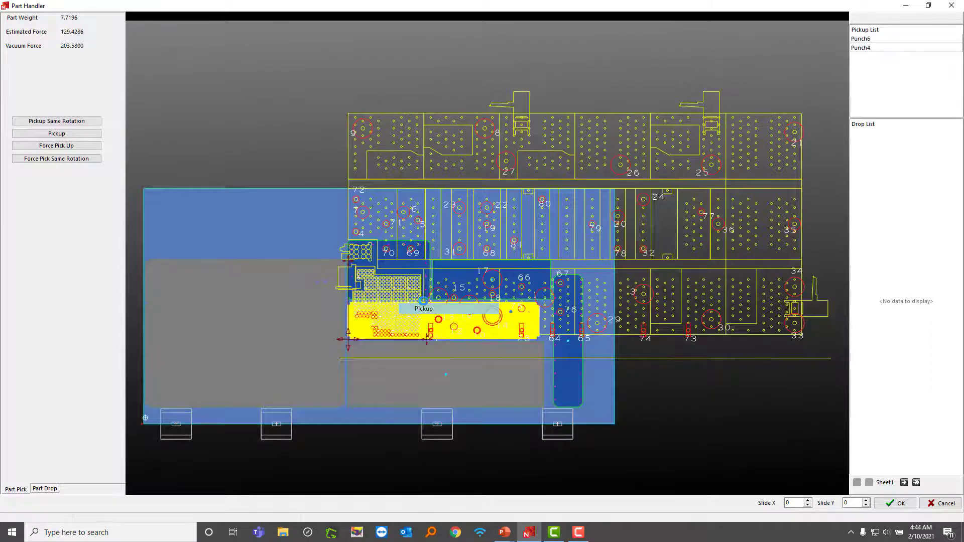
{"action": "right_click", "coordinate": [398, 268]}
{"action": "left_click", "coordinate": [409, 274]}
{"action": "right_click", "coordinate": [403, 280]}
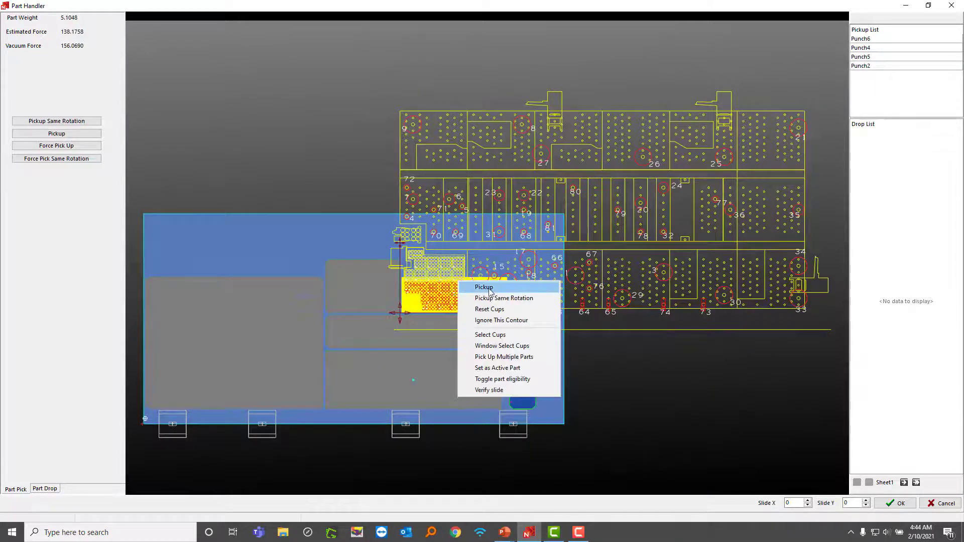
{"action": "left_click", "coordinate": [413, 285]}
{"action": "right_click", "coordinate": [472, 284]}
{"action": "left_click", "coordinate": [487, 290]}
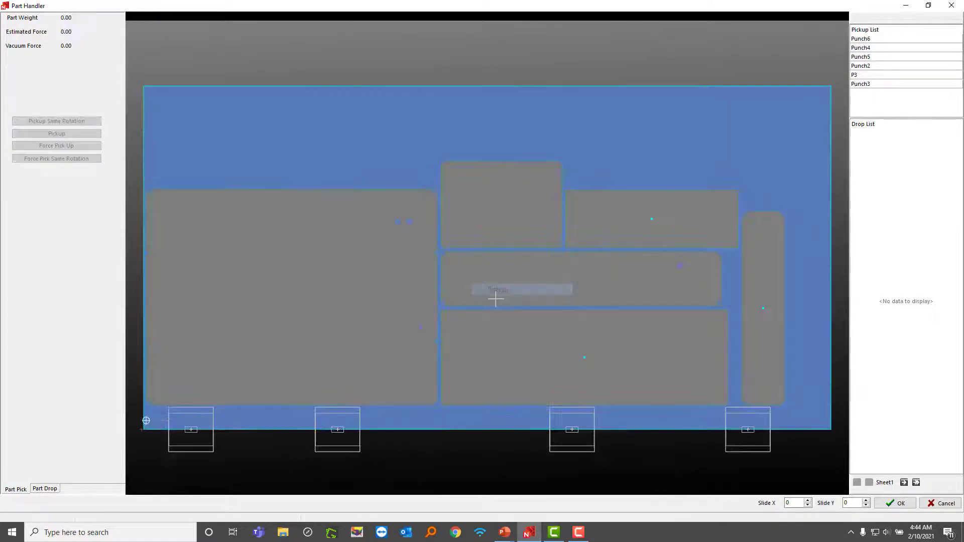
- Drop the six picked parts on the lower cart, using Drop All and arranging them around Punch6
{"action": "left_click", "coordinate": [50, 490]}
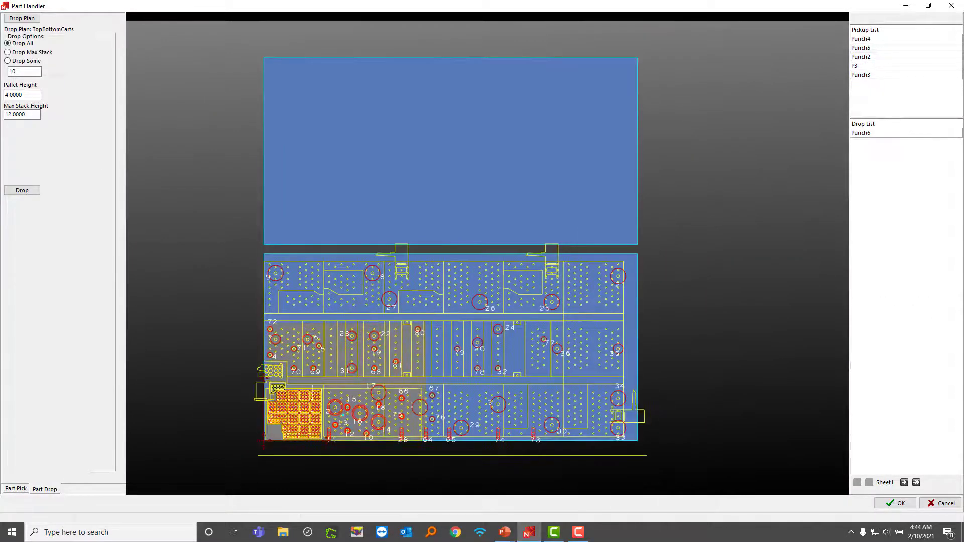
{"action": "left_click_drag", "start_coordinate": [305, 427], "coordinate": [302, 284]}
{"action": "left_click_drag", "start_coordinate": [290, 418], "coordinate": [449, 419]}
{"action": "left_click_drag", "start_coordinate": [326, 440], "coordinate": [490, 402]}
{"action": "left_click_drag", "start_coordinate": [451, 358], "coordinate": [450, 360]}
{"action": "left_click_drag", "start_coordinate": [278, 408], "coordinate": [442, 312]}
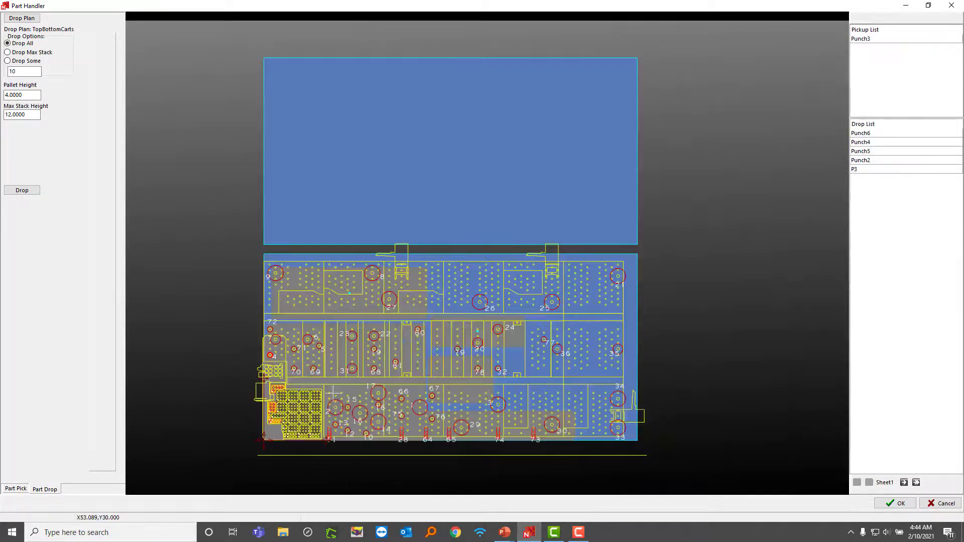
{"action": "left_click_drag", "start_coordinate": [263, 441], "coordinate": [493, 403]}
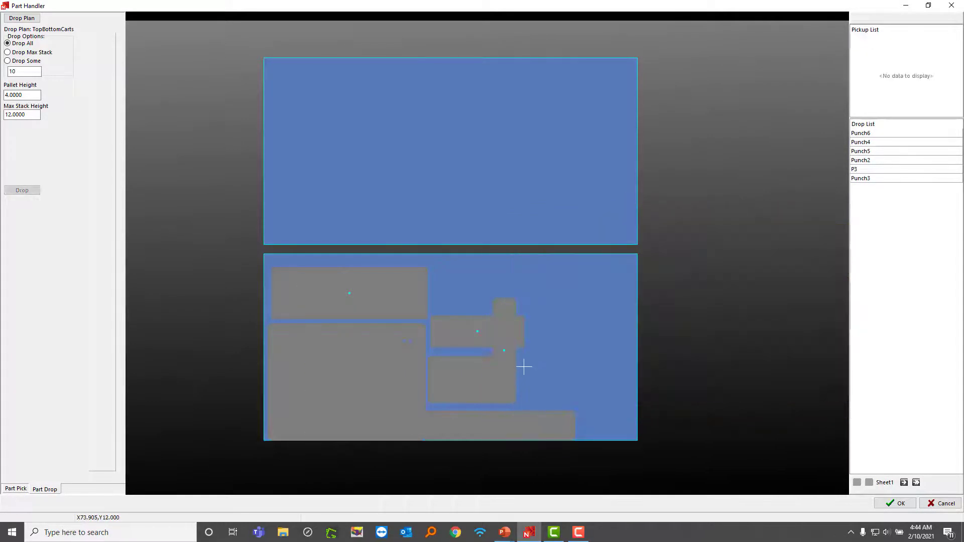
- Nudge the dropped P3 and Punch3 parts along X on the lower cart and accept the part handler settings
{"action": "left_click_drag", "start_coordinate": [510, 346], "coordinate": [526, 345]}
{"action": "mouse_move", "coordinate": [527, 380]}
{"action": "left_mouse_down"}
{"action": "mouse_move", "coordinate": [514, 369]}
{"action": "mouse_move", "coordinate": [516, 380]}
{"action": "left_mouse_up"}
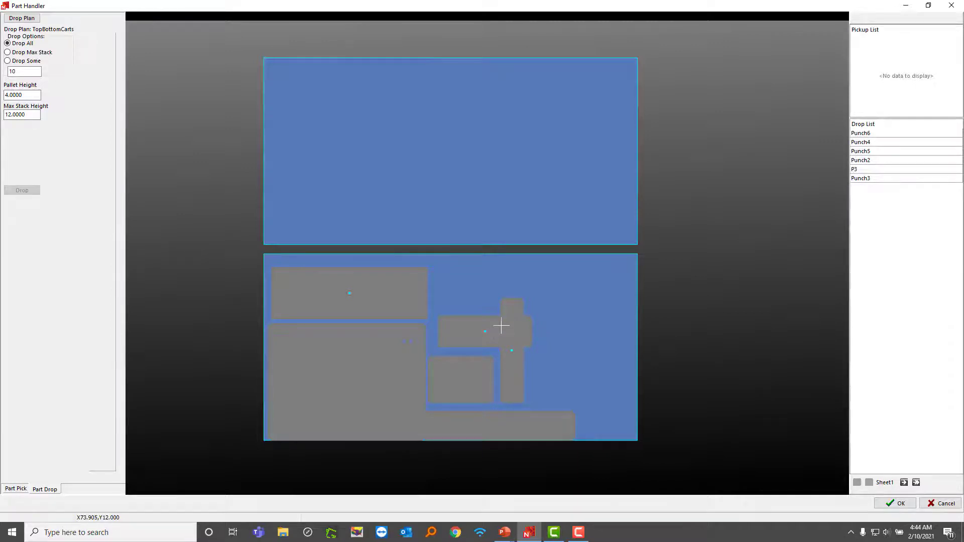
{"action": "left_click", "coordinate": [897, 503]}
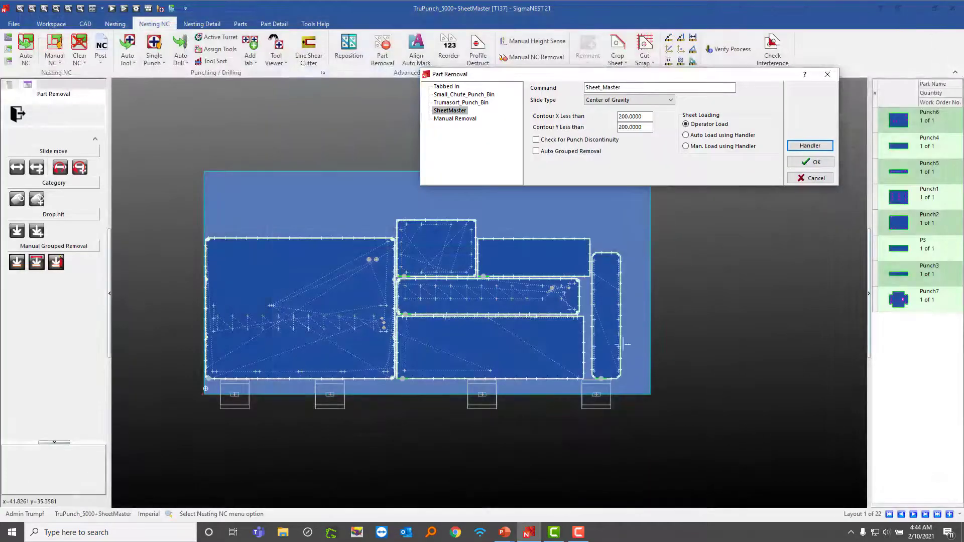
- Go to Layout2, open its part handler, and pick up the Punch1 part
{"action": "scroll", "coordinate": [179, 222], "scroll_direction": "down", "scroll_amount": 1}
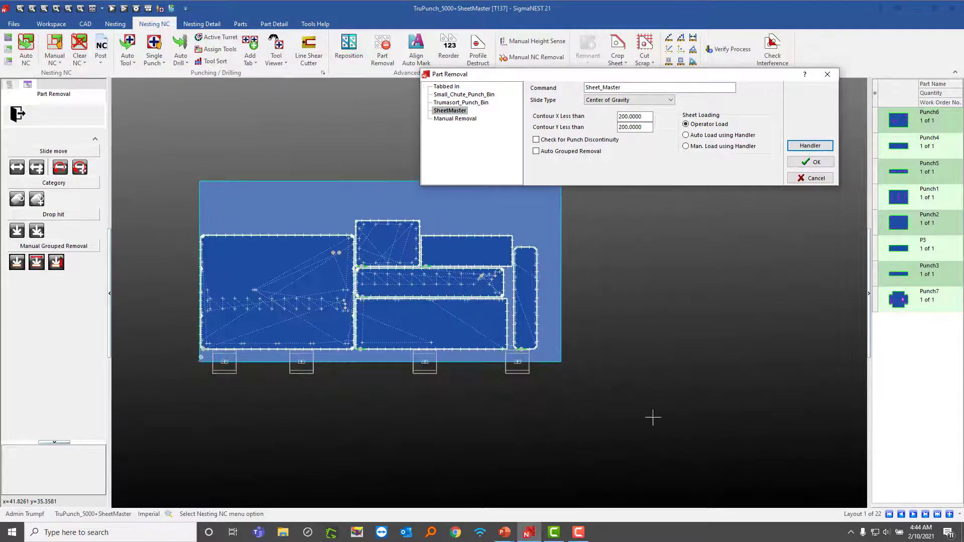
{"action": "left_click", "coordinate": [914, 514]}
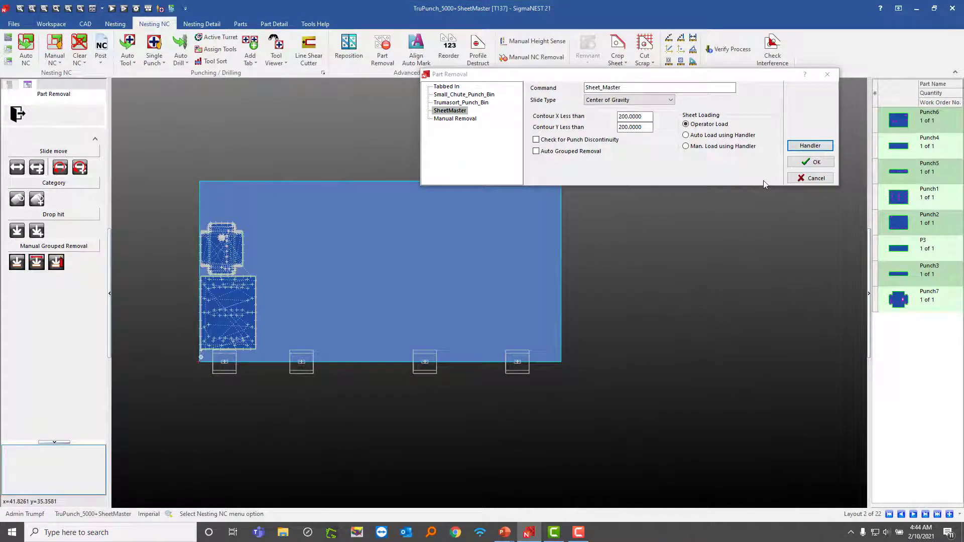
{"action": "left_click", "coordinate": [810, 146]}
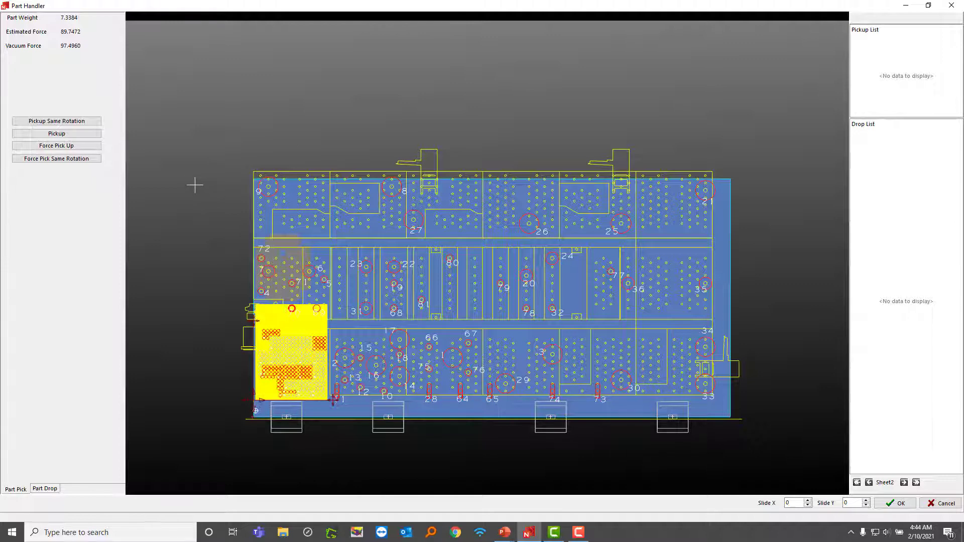
{"action": "scroll", "coordinate": [258, 357], "scroll_direction": "up", "scroll_amount": 1}
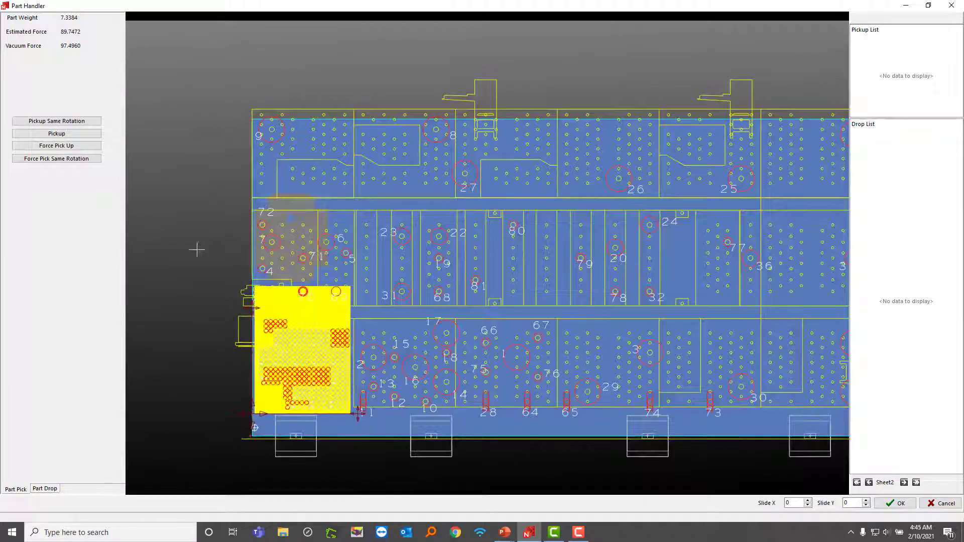
{"action": "right_click", "coordinate": [303, 357]}
{"action": "left_click", "coordinate": [321, 366]}
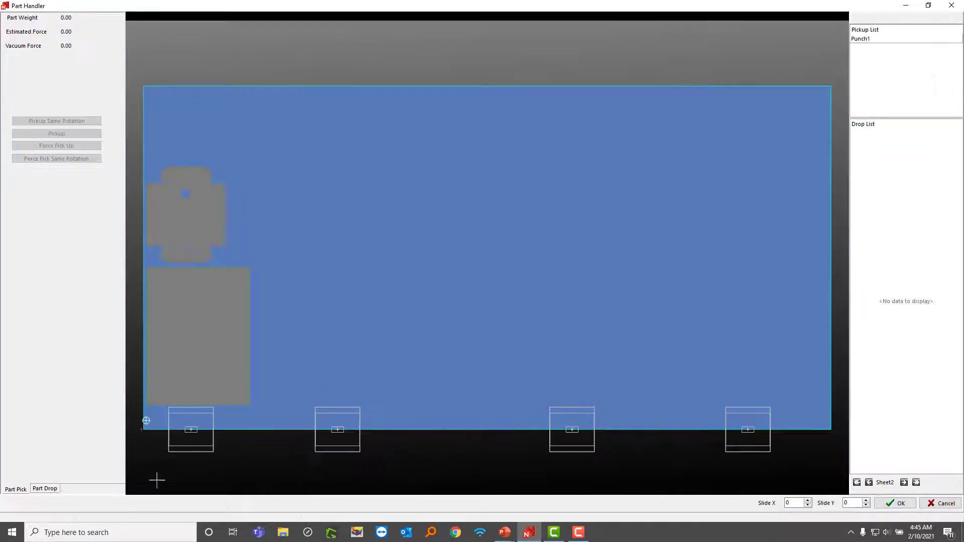
- Drop Punch1 at about X 87, Y 12 in the free area of the lower cart, and accept the part handler and part removal settings
{"action": "left_click", "coordinate": [49, 492]}
{"action": "left_click_drag", "start_coordinate": [296, 428], "coordinate": [604, 385]}
{"action": "scroll", "coordinate": [604, 384], "scroll_direction": "down", "scroll_amount": 2}
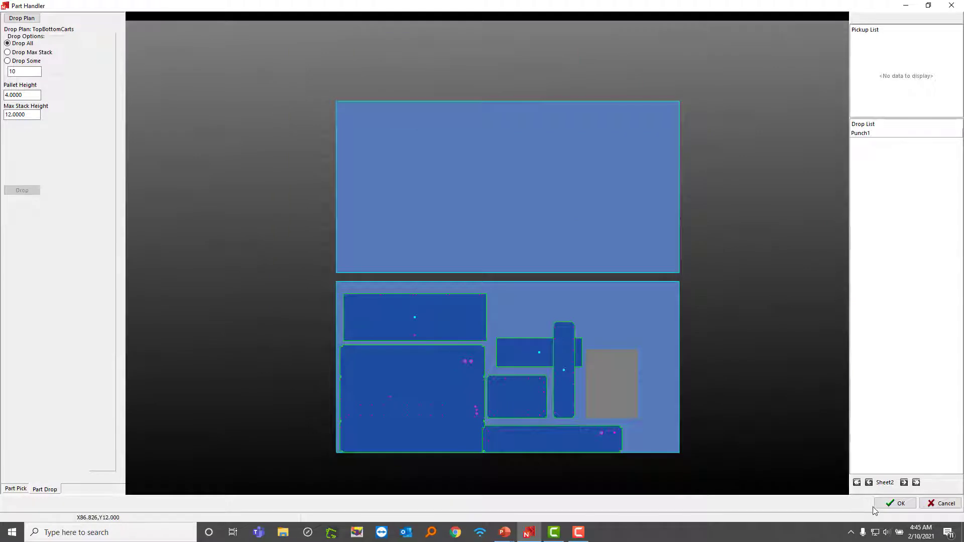
{"action": "left_click", "coordinate": [889, 504]}
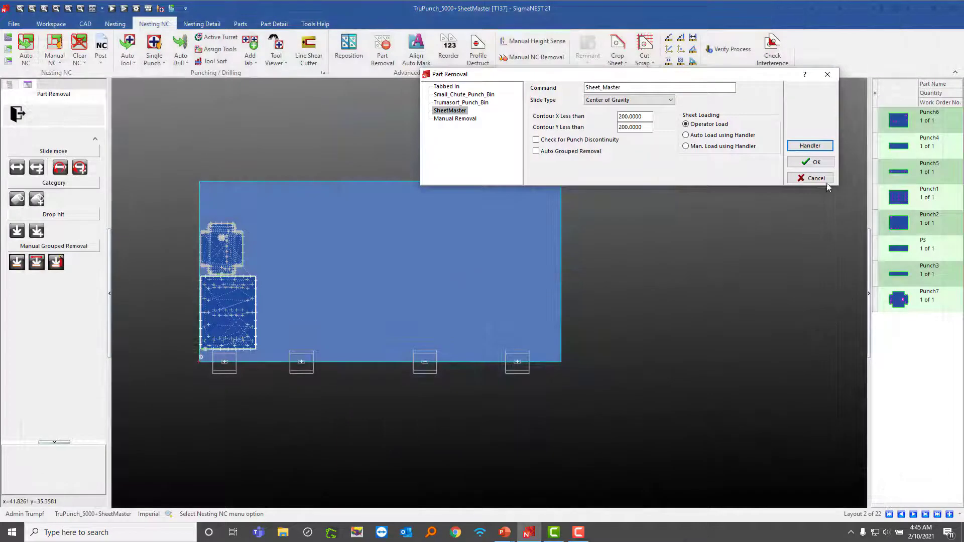
{"action": "left_click", "coordinate": [817, 163]}
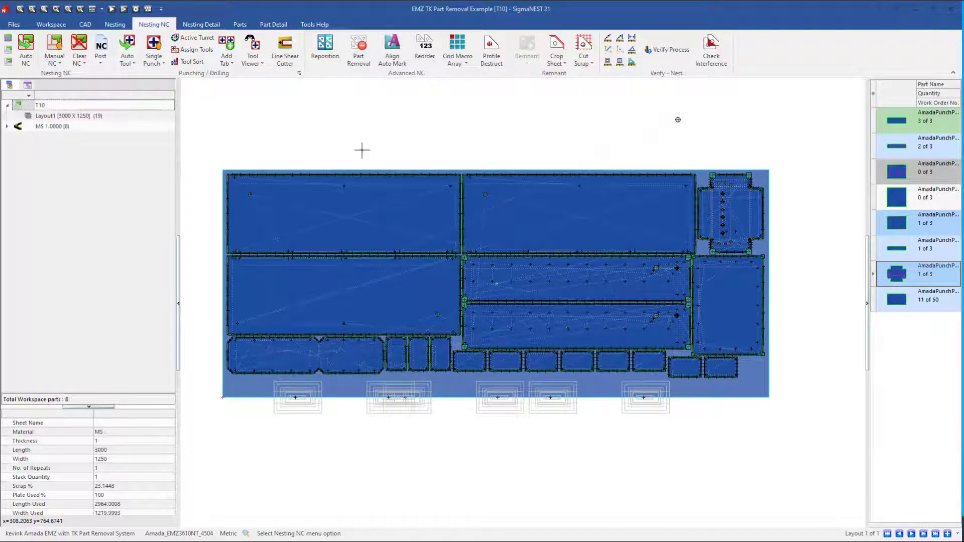
- Review the Amada layout's reposition settings, and inspect the TK and Manual_Removal categories in part removal
{"action": "left_click", "coordinate": [324, 49]}
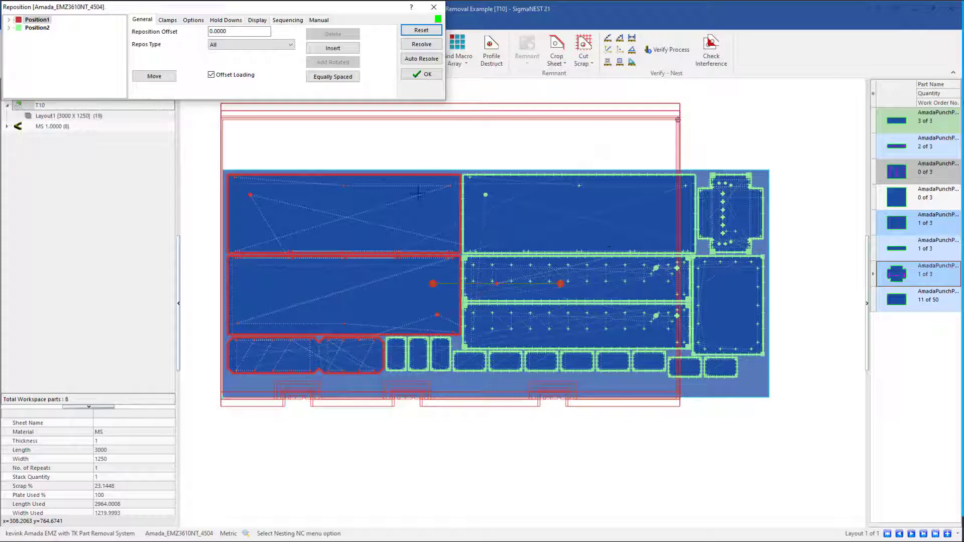
{"action": "left_click", "coordinate": [426, 74]}
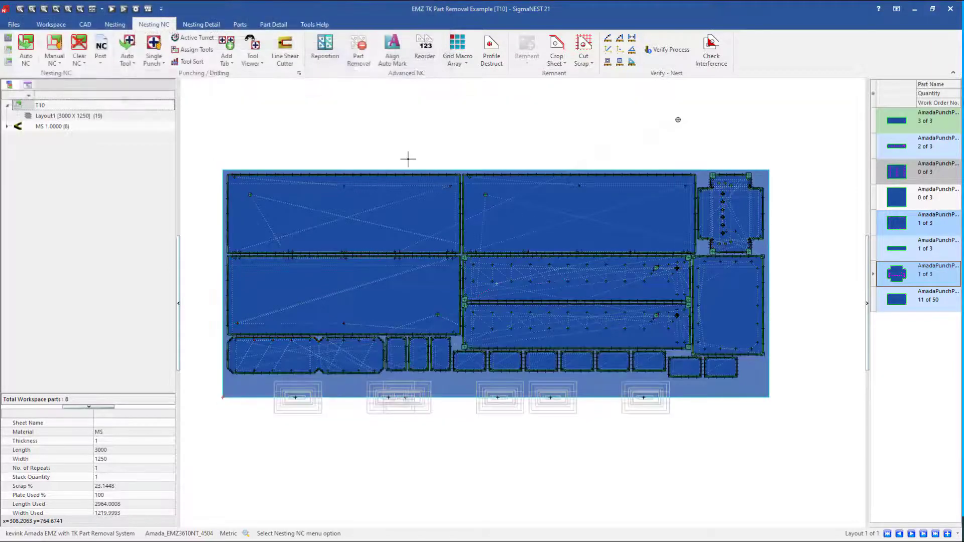
{"action": "left_click", "coordinate": [360, 49]}
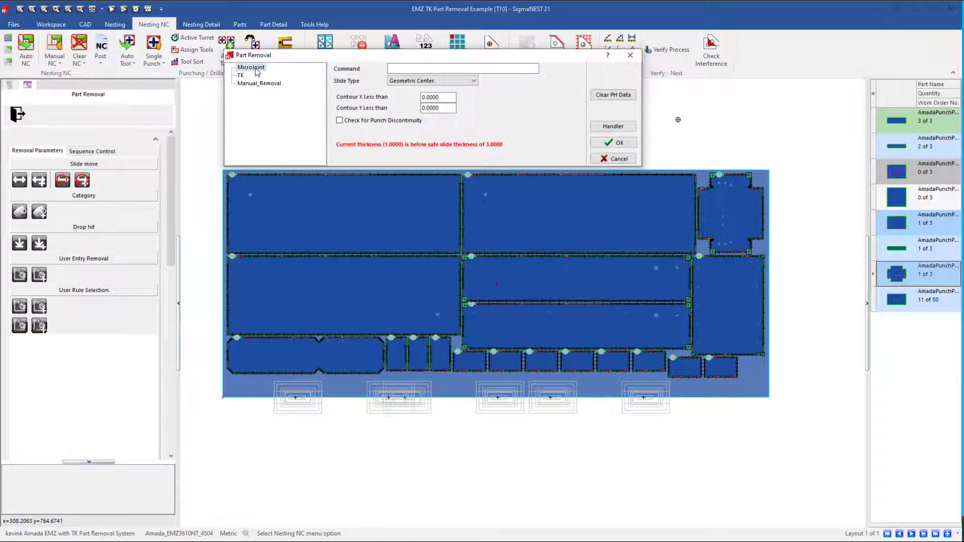
{"action": "left_click", "coordinate": [241, 75]}
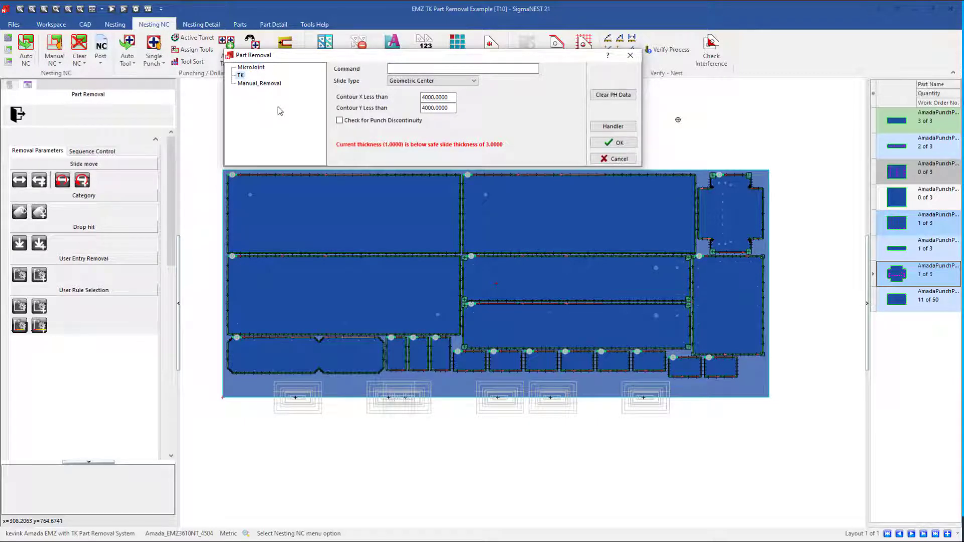
{"action": "left_click", "coordinate": [274, 86]}
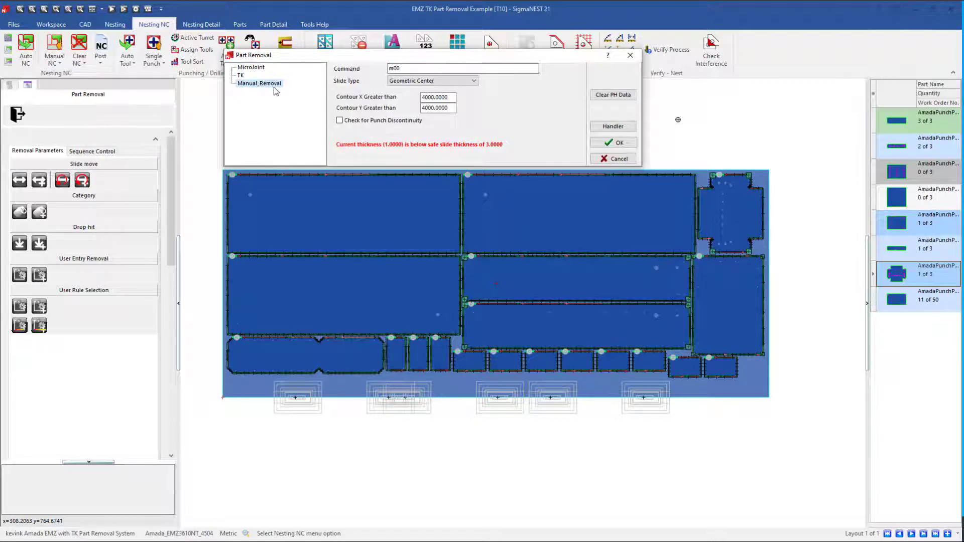
- Start category assignment for the nested parts and select TK as the removal category
{"action": "left_click", "coordinate": [19, 211]}
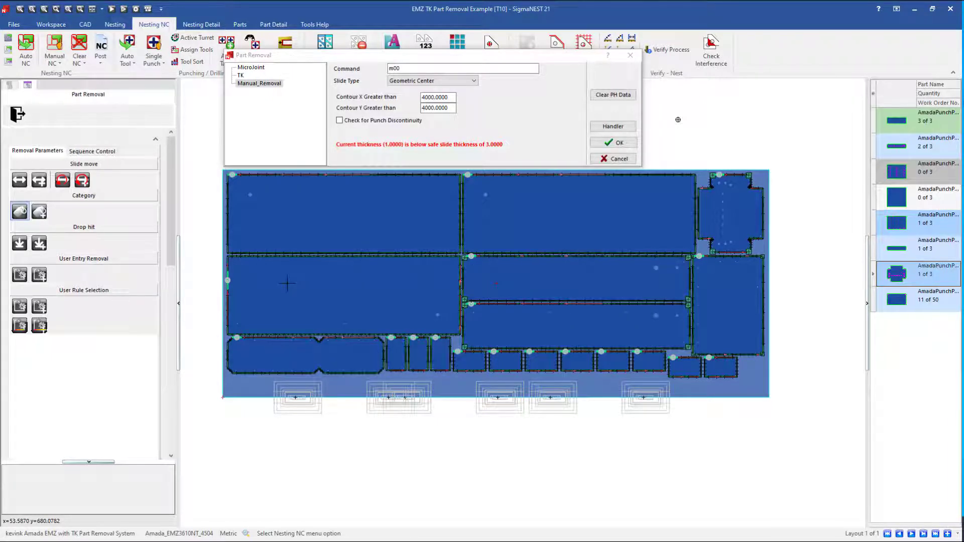
{"action": "left_click", "coordinate": [240, 75]}
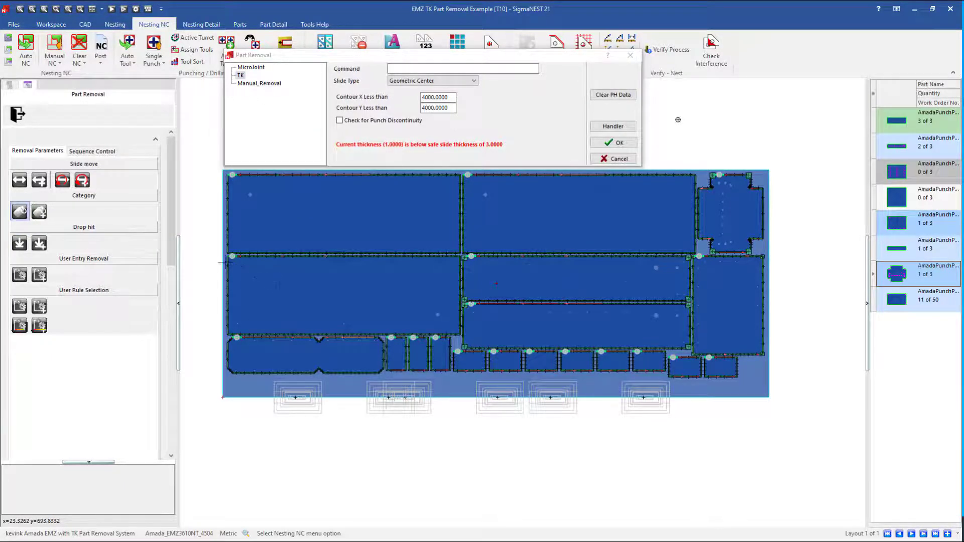
{"action": "scroll", "coordinate": [228, 262], "scroll_direction": "up", "scroll_amount": 3}
{"action": "scroll", "coordinate": [247, 266], "scroll_direction": "down", "scroll_amount": 2}
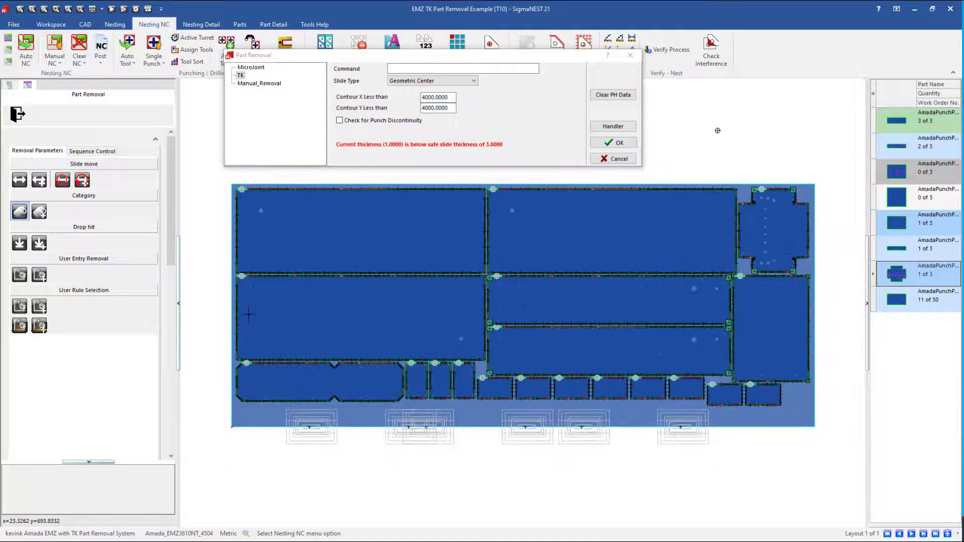
{"action": "scroll", "coordinate": [256, 321], "scroll_direction": "down", "scroll_amount": 1}
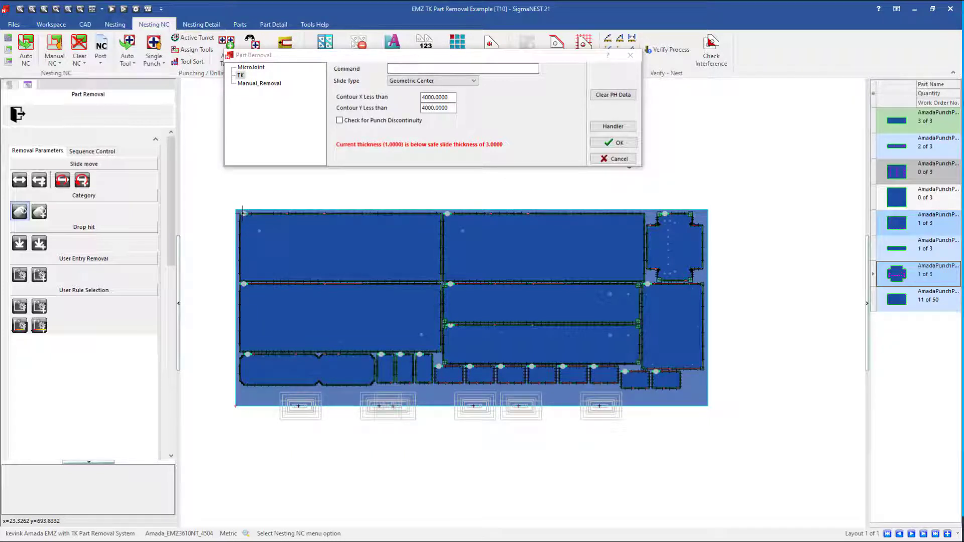
- Open the part handler and move the TK cup arms onto the clear area above the sheet, trying different X positions
{"action": "left_click", "coordinate": [613, 129]}
{"action": "left_click", "coordinate": [613, 128]}
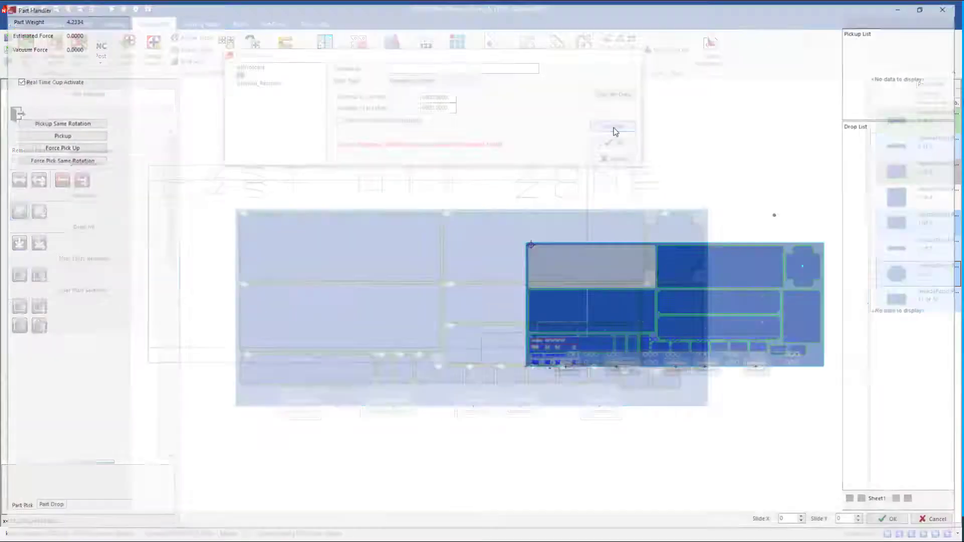
{"action": "scroll", "coordinate": [431, 225], "scroll_direction": "down", "scroll_amount": 1}
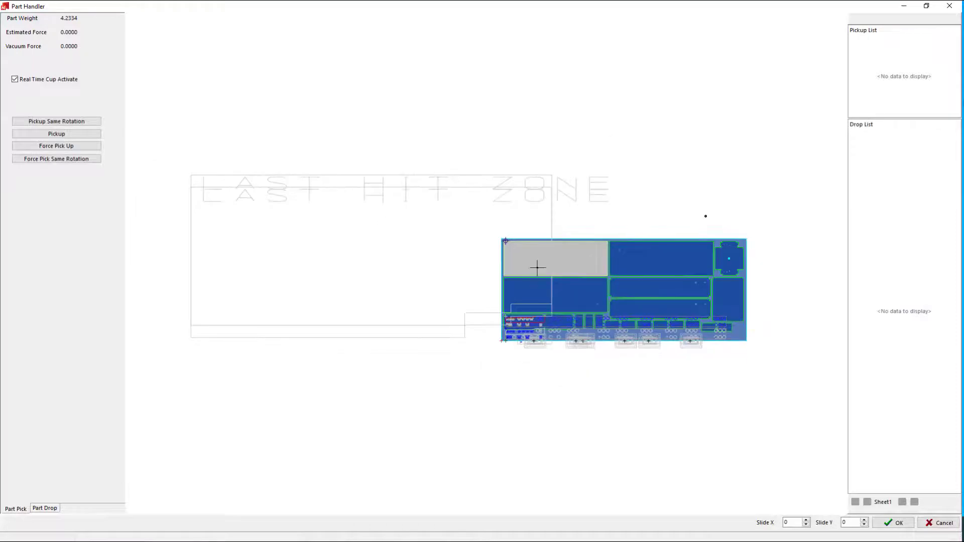
{"action": "scroll", "coordinate": [783, 308], "scroll_direction": "up", "scroll_amount": 2}
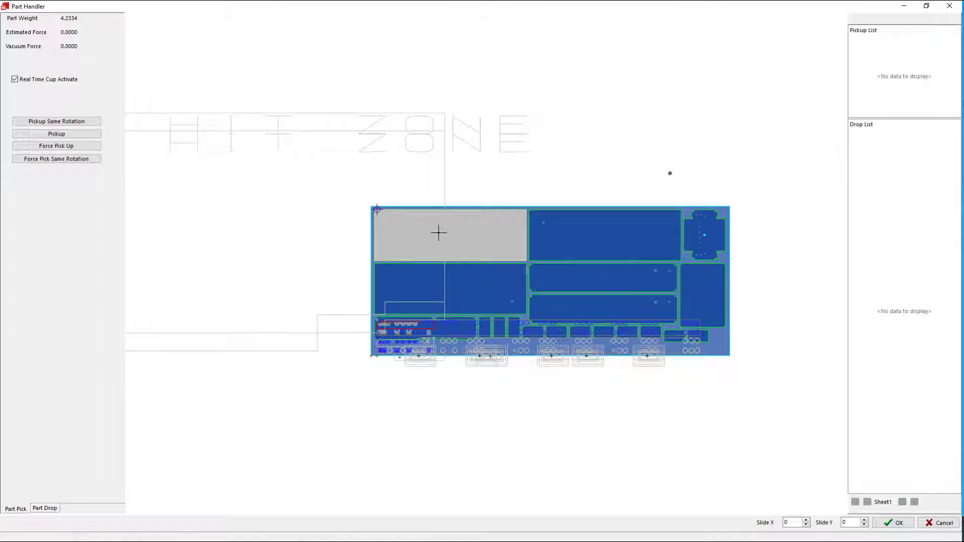
{"action": "left_click_drag", "start_coordinate": [379, 356], "coordinate": [429, 193]}
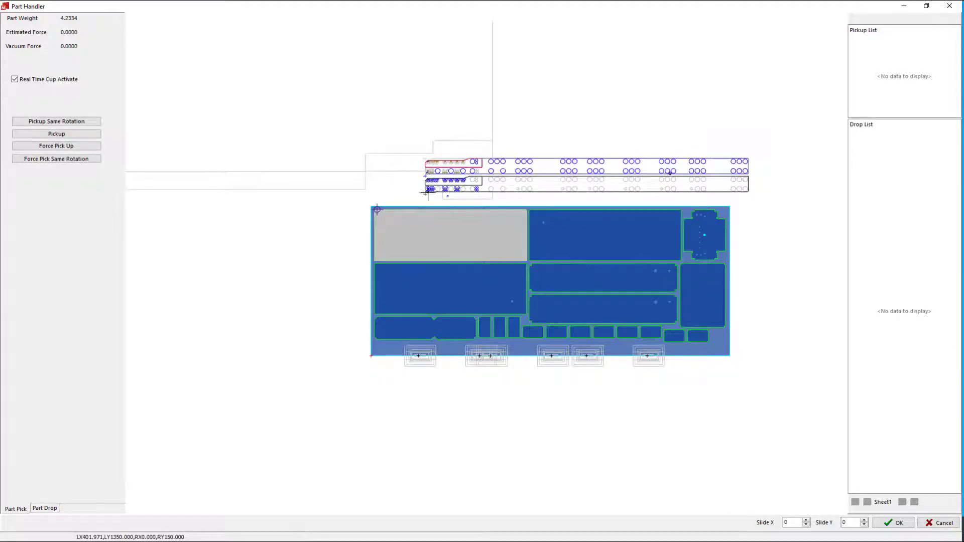
{"action": "left_click_drag", "start_coordinate": [426, 191], "coordinate": [422, 190]}
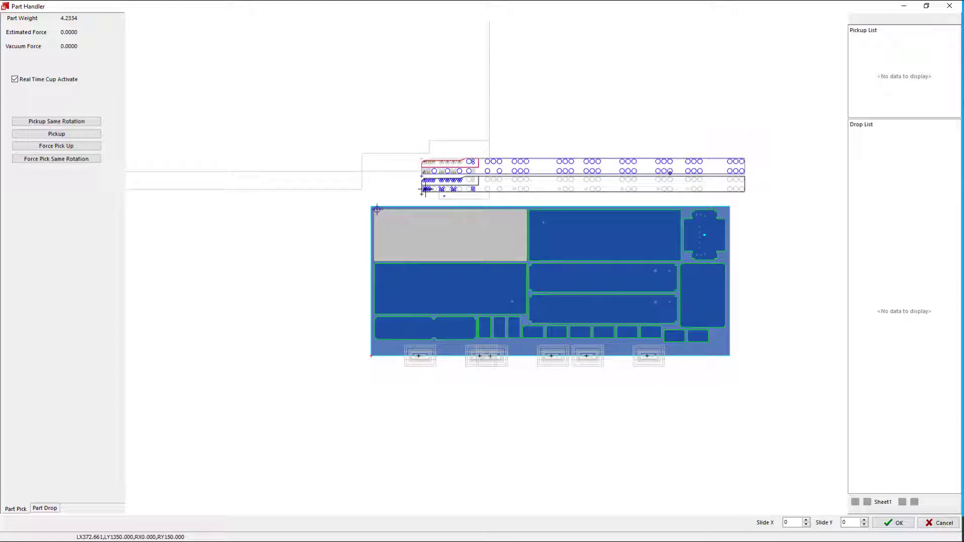
{"action": "mouse_move", "coordinate": [423, 174]}
{"action": "left_mouse_down"}
{"action": "mouse_move", "coordinate": [542, 156]}
{"action": "mouse_move", "coordinate": [490, 151]}
{"action": "mouse_move", "coordinate": [433, 170]}
{"action": "mouse_move", "coordinate": [457, 157]}
{"action": "mouse_move", "coordinate": [415, 188]}
{"action": "mouse_move", "coordinate": [445, 186]}
{"action": "mouse_move", "coordinate": [435, 184]}
{"action": "left_mouse_up"}
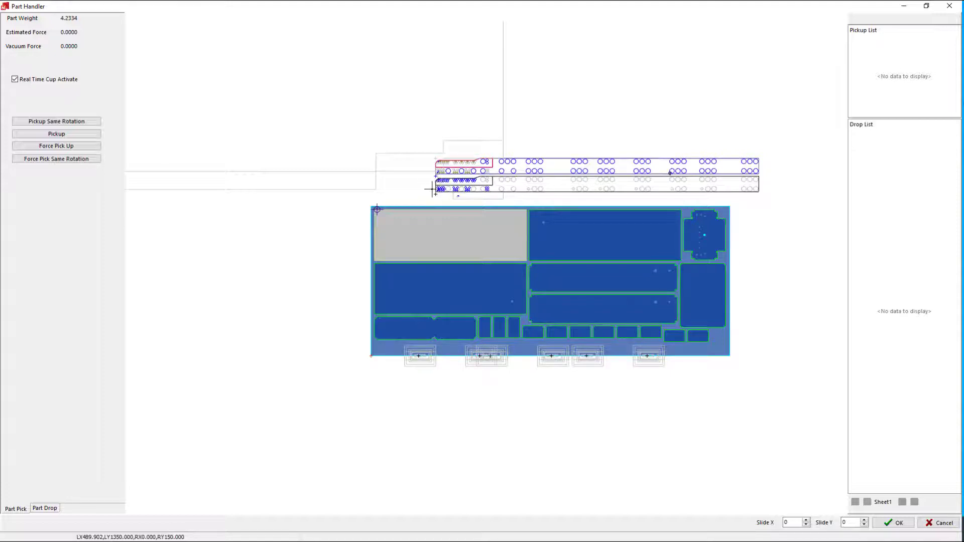
- Place the cups over the sheet's upper-left AmadaPunchParts_8 panel and pick it up, and pick up the matching panel below it
{"action": "left_click_drag", "start_coordinate": [444, 192], "coordinate": [373, 234]}
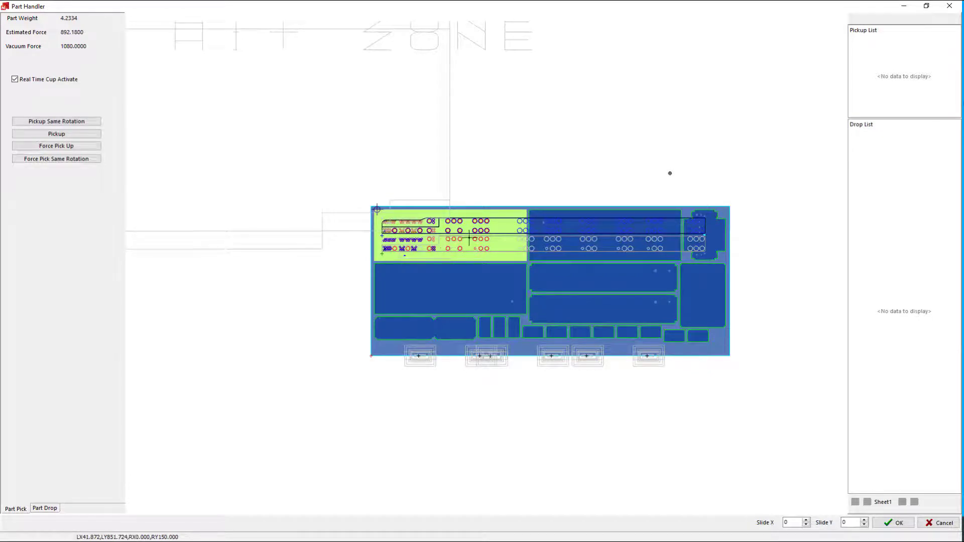
{"action": "left_click", "coordinate": [76, 135]}
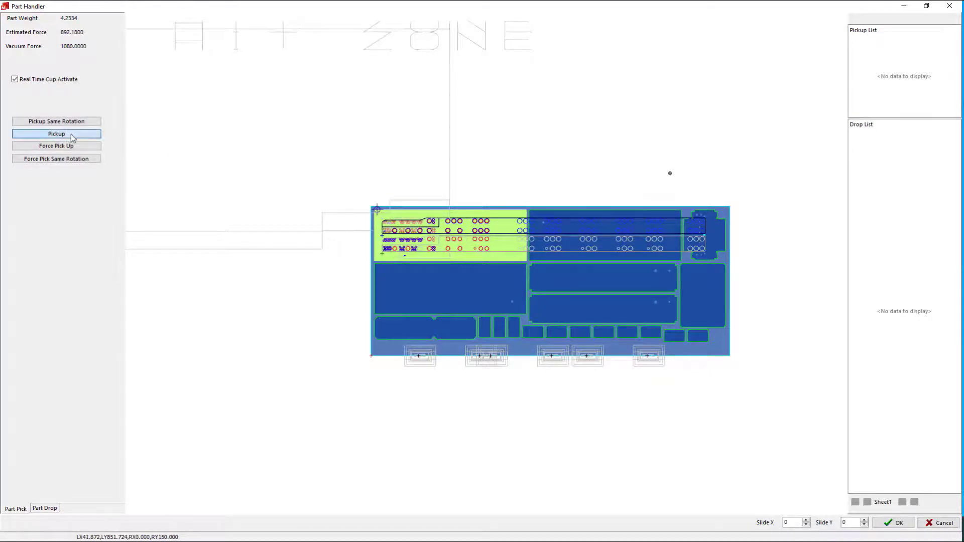
{"action": "left_click_drag", "start_coordinate": [534, 313], "coordinate": [535, 369]}
{"action": "right_click", "coordinate": [537, 340]}
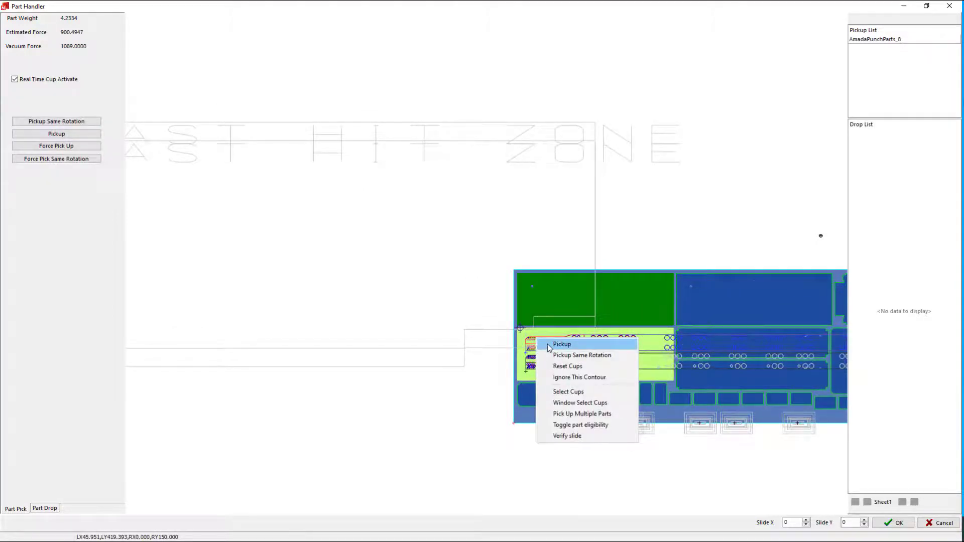
{"action": "left_click", "coordinate": [549, 347]}
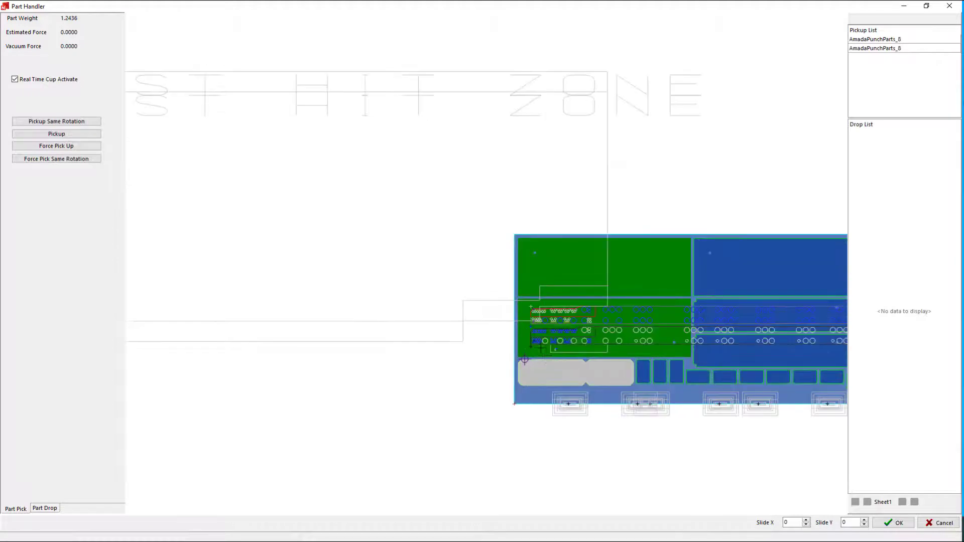
- Separate the two cup arms so that one alone covers the notched AmadaPunchParts_3 part, and pick up that part
{"action": "left_click_drag", "start_coordinate": [539, 363], "coordinate": [624, 333]}
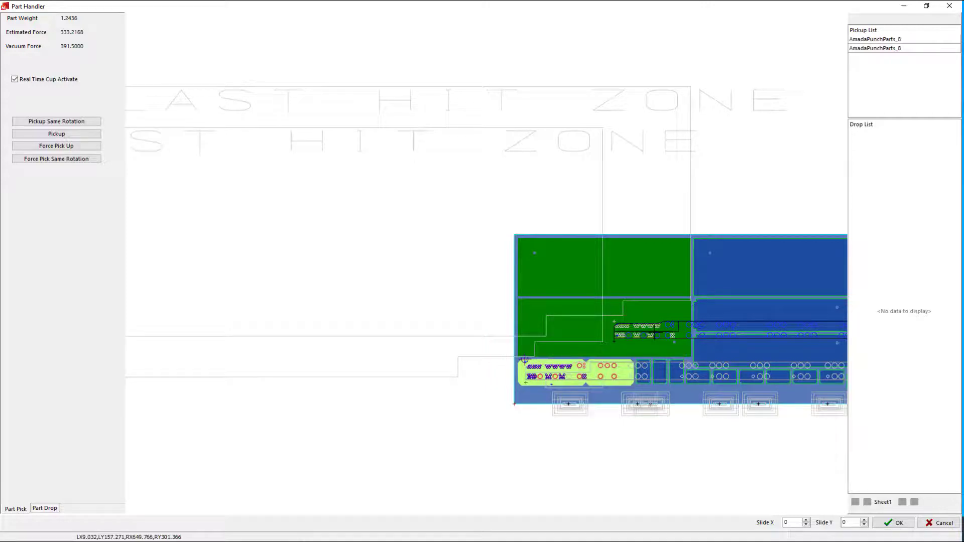
{"action": "right_click", "coordinate": [533, 370]}
{"action": "left_click", "coordinate": [557, 370]}
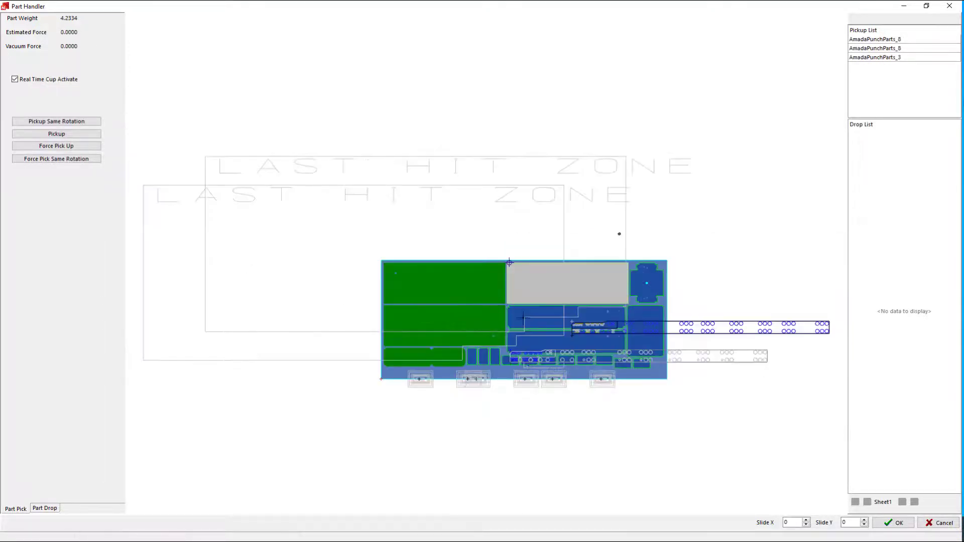
- Position both cup arms over the remaining large AmadaPunchParts_8 panel in the sheet's upper middle
{"action": "left_click_drag", "start_coordinate": [573, 332], "coordinate": [525, 289]}
{"action": "scroll", "coordinate": [549, 245], "scroll_direction": "up", "scroll_amount": 5}
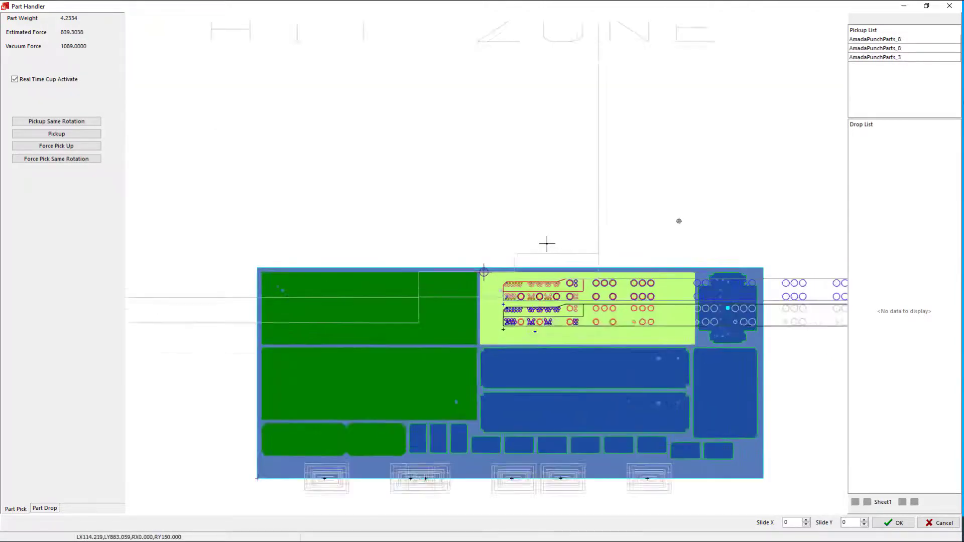
{"action": "scroll", "coordinate": [624, 358], "scroll_direction": "up", "scroll_amount": 1}
- Manually change the vacuum cup selection on the lower arm over the AmadaPunchParts_8 panel, and end the cup selection
{"action": "right_click", "coordinate": [623, 358]}
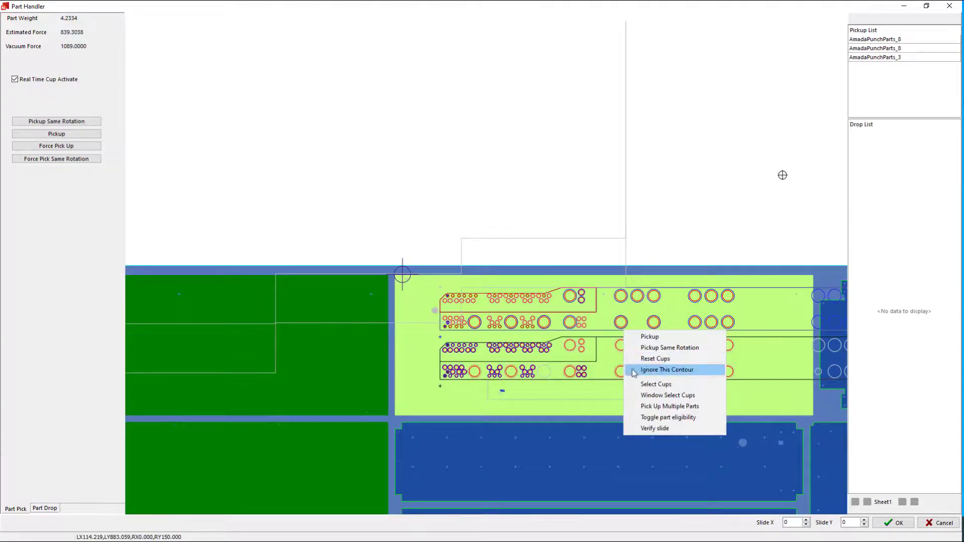
{"action": "left_click", "coordinate": [637, 386]}
{"action": "left_click", "coordinate": [622, 369]}
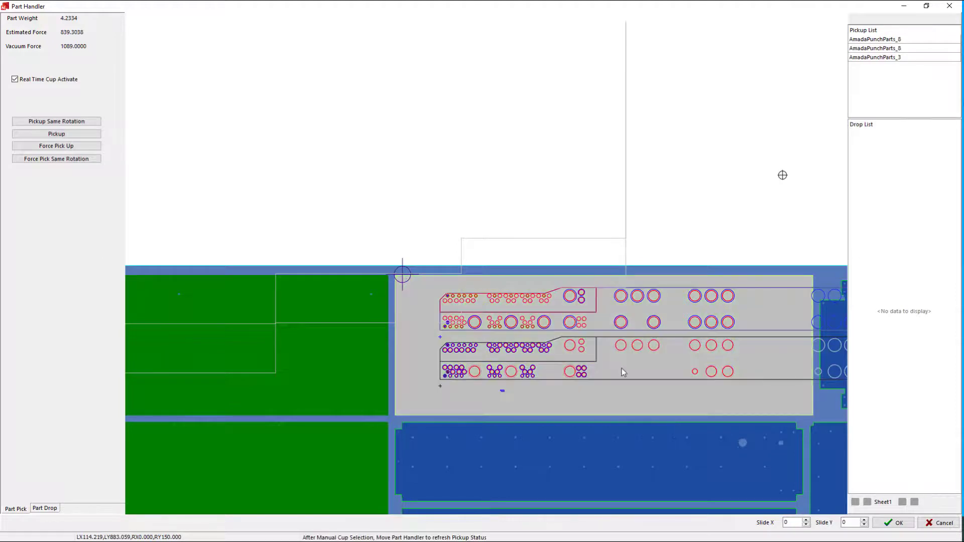
{"action": "left_click", "coordinate": [628, 343]}
{"action": "left_click", "coordinate": [698, 345]}
{"action": "left_click", "coordinate": [714, 368]}
{"action": "left_click", "coordinate": [713, 368]}
{"action": "right_click", "coordinate": [477, 372]}
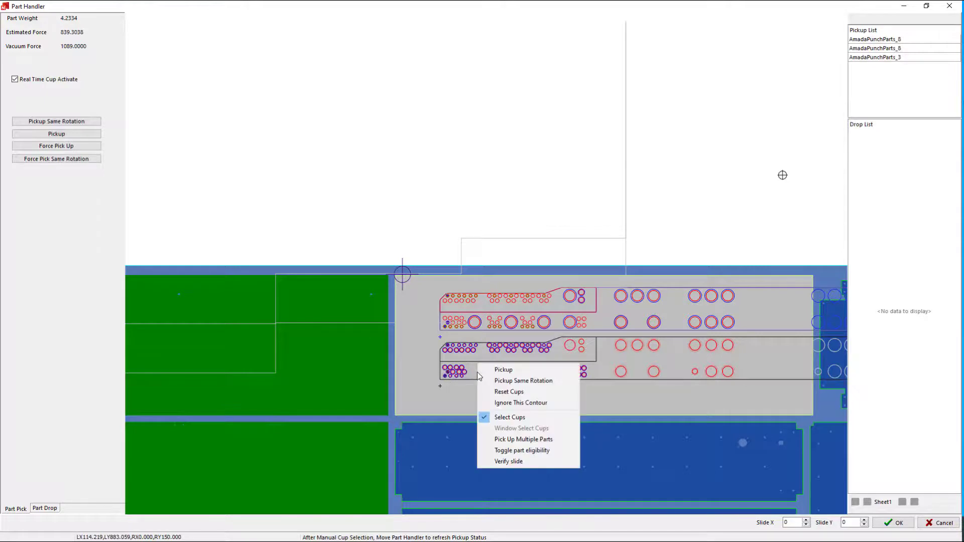
{"action": "left_click", "coordinate": [507, 418]}
- Move the cup arms across the AmadaPunchParts_8 panel and back to refresh the pickup status, and pick up the panel
{"action": "left_click_drag", "start_coordinate": [446, 379], "coordinate": [664, 385]}
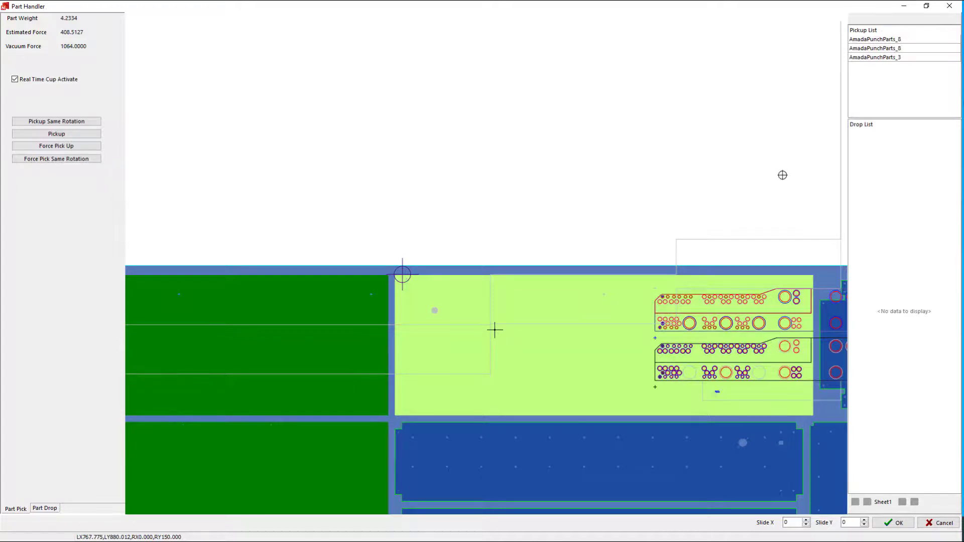
{"action": "left_click_drag", "start_coordinate": [664, 379], "coordinate": [441, 380]}
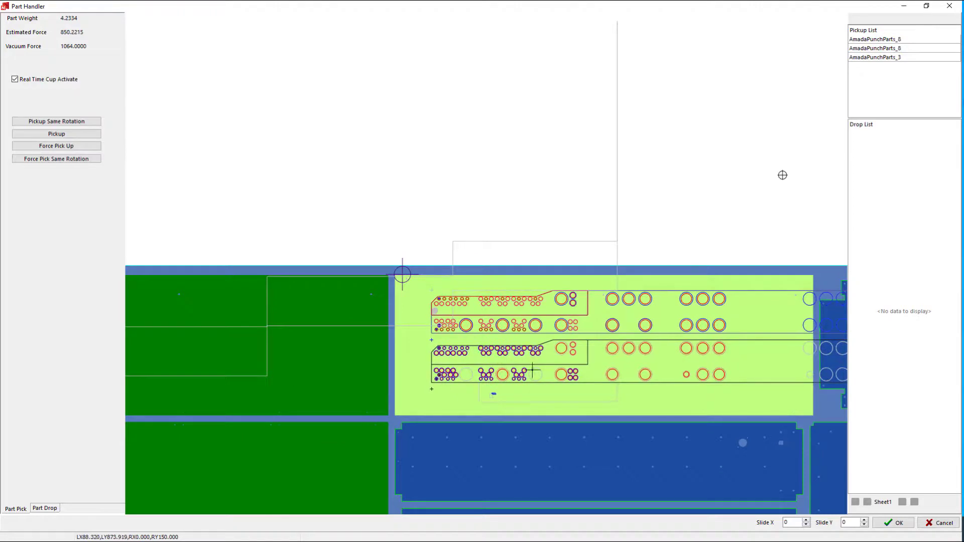
{"action": "scroll", "coordinate": [505, 342], "scroll_direction": "down", "scroll_amount": 1}
{"action": "scroll", "coordinate": [505, 341], "scroll_direction": "down", "scroll_amount": 1}
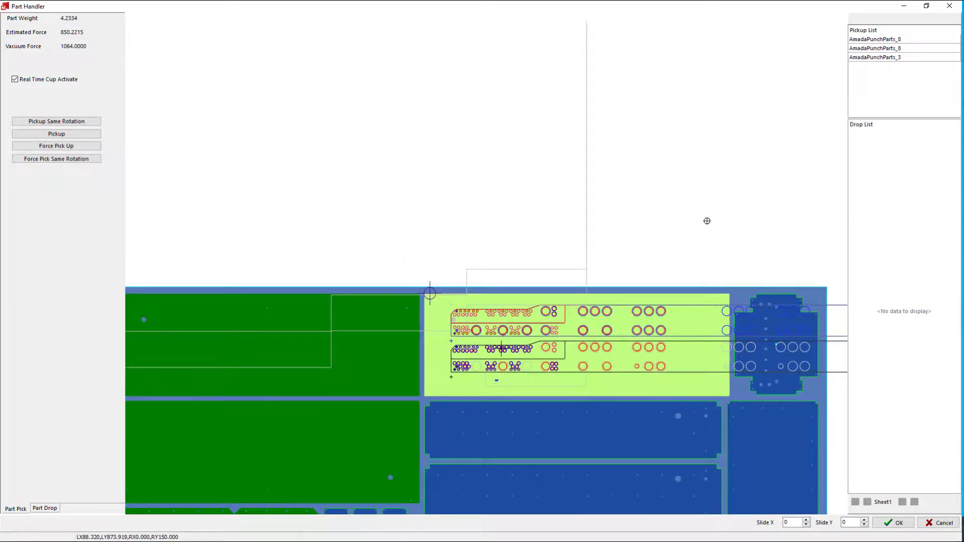
{"action": "right_click", "coordinate": [489, 343]}
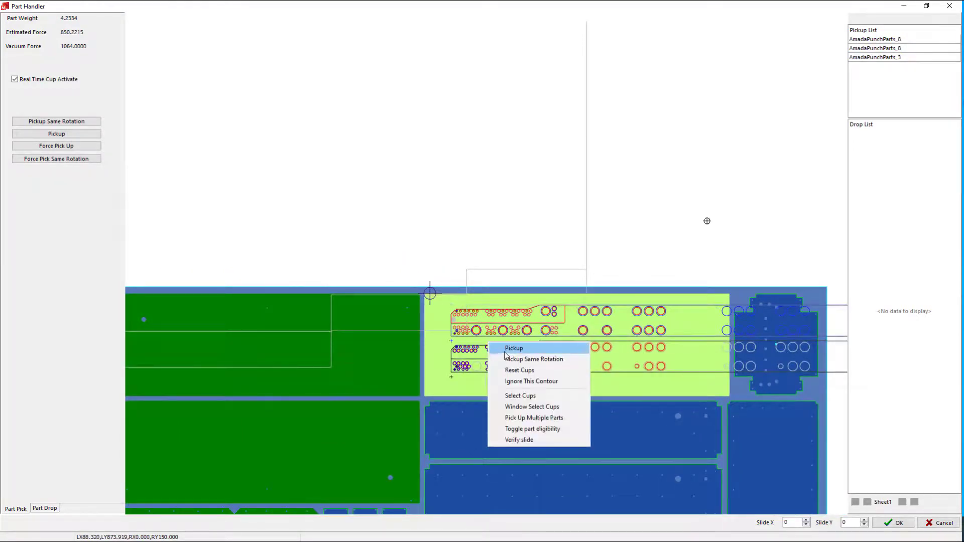
{"action": "left_click", "coordinate": [513, 348]}
- Pick up the two long AmadaPunchParts_7 parts, the lower one first and the one above it second
{"action": "scroll", "coordinate": [506, 364], "scroll_direction": "up", "scroll_amount": 2}
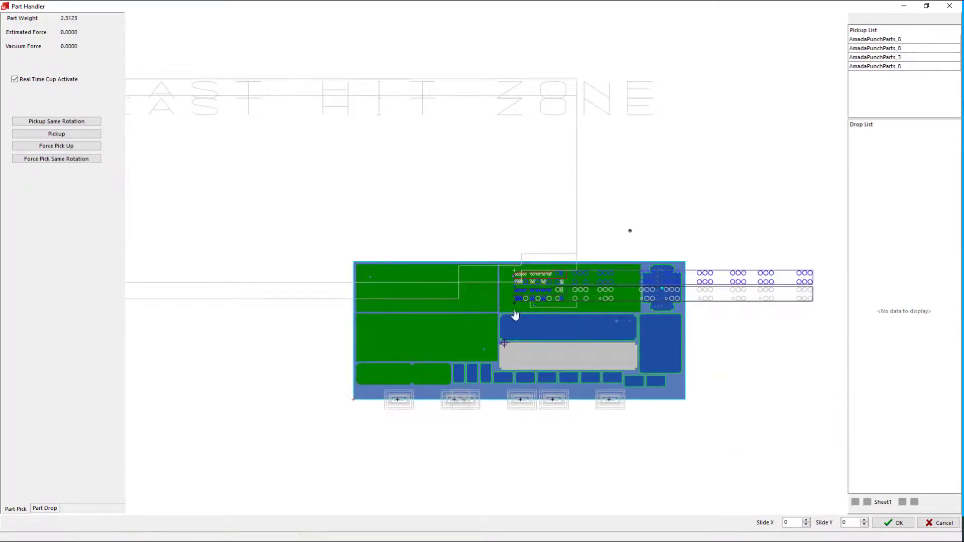
{"action": "left_click_drag", "start_coordinate": [506, 365], "coordinate": [535, 355]}
{"action": "right_click", "coordinate": [535, 355]}
{"action": "left_click", "coordinate": [553, 361]}
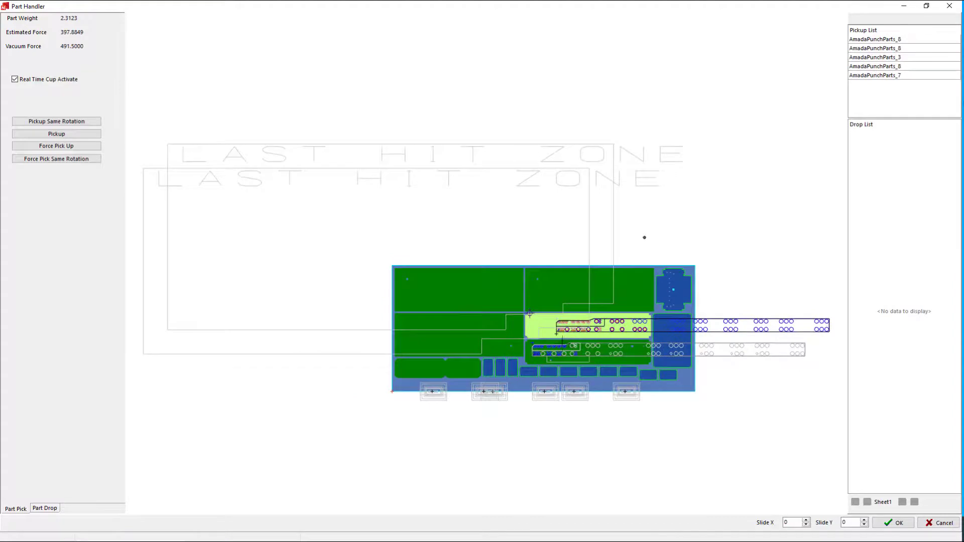
{"action": "scroll", "coordinate": [645, 238], "scroll_direction": "up", "scroll_amount": 1}
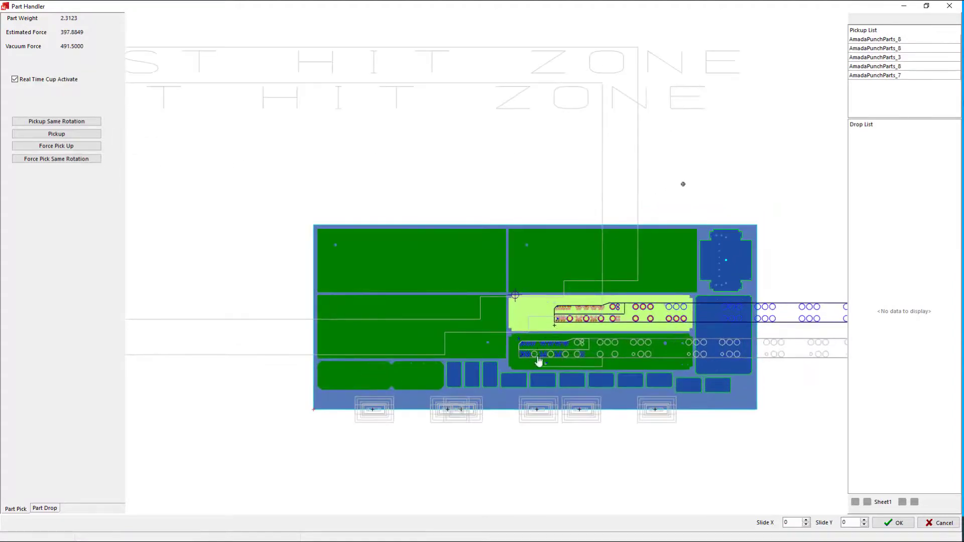
{"action": "right_click", "coordinate": [532, 303]}
{"action": "left_click", "coordinate": [558, 316]}
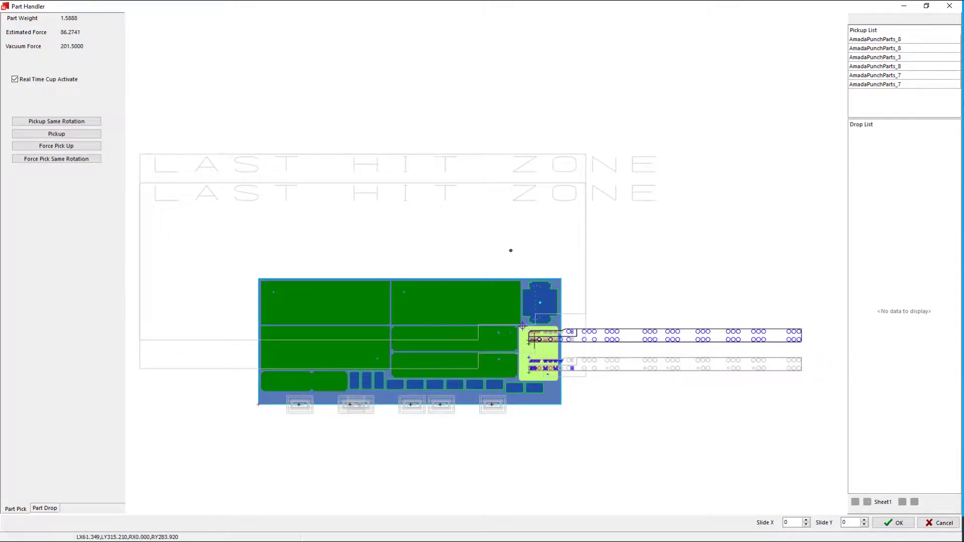
- Pick up the AmadaPunchParts_4 part at the sheet's right edge and the cross-shaped AmadaPunchParts_2 part above it
{"action": "right_click", "coordinate": [537, 335]}
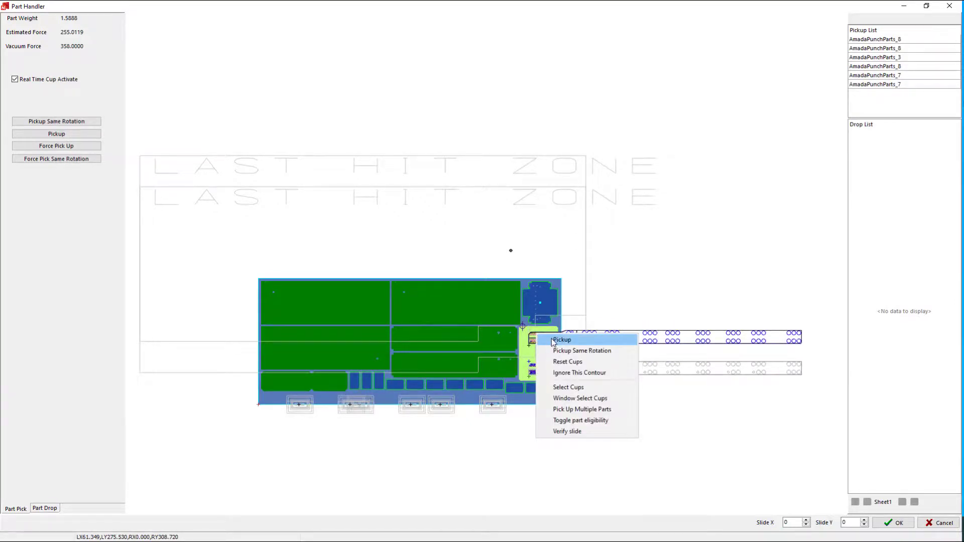
{"action": "left_click", "coordinate": [553, 340]}
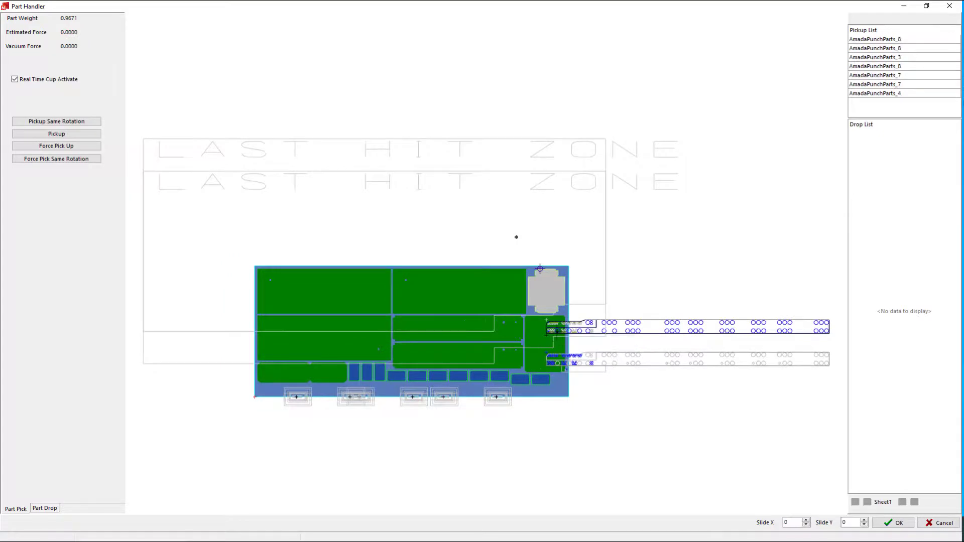
{"action": "right_click", "coordinate": [547, 290]}
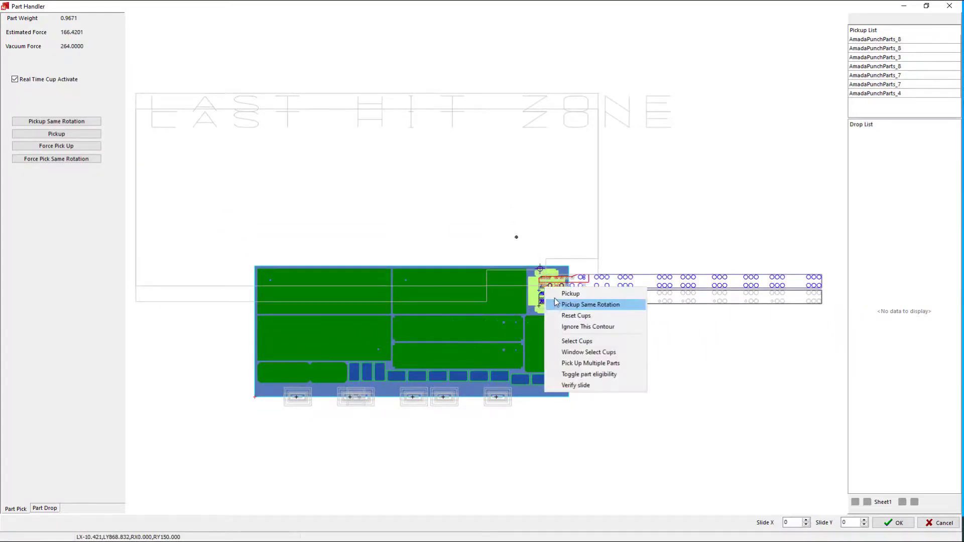
{"action": "left_click", "coordinate": [556, 304]}
- Pick up all the small rectangular AmadaPunchParts_1 parts along the sheet's lower edge, one after another, starting with the leftmost
{"action": "scroll", "coordinate": [528, 310], "scroll_direction": "up", "scroll_amount": 3}
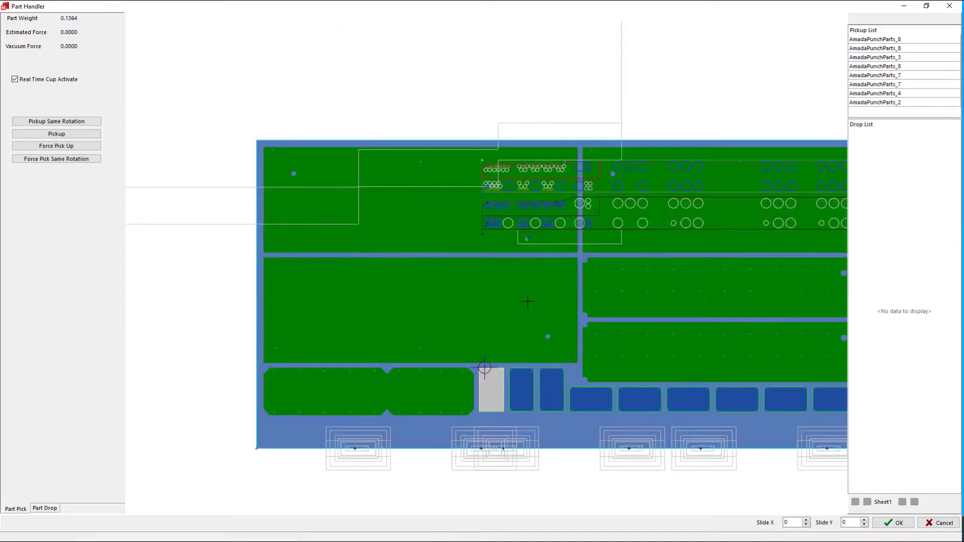
{"action": "left_click", "coordinate": [491, 410]}
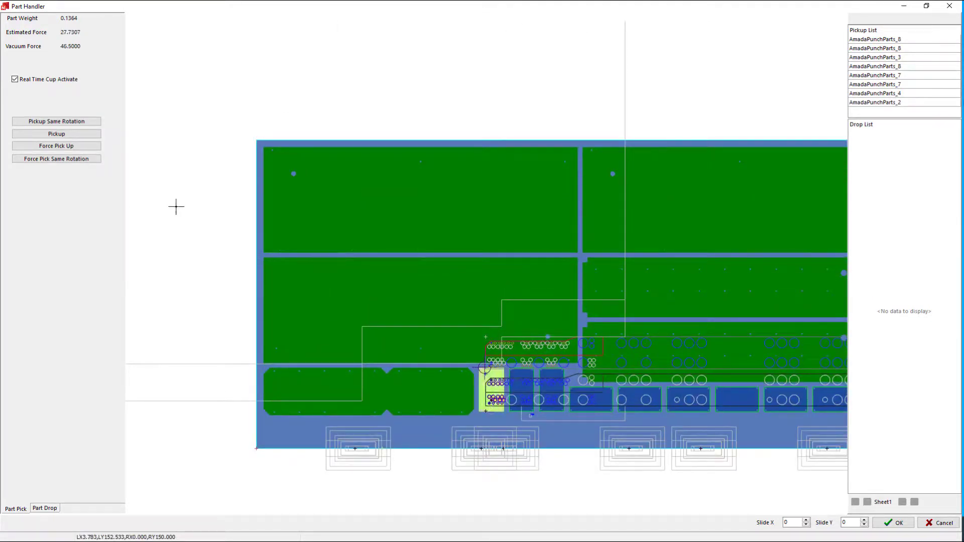
{"action": "left_click", "coordinate": [62, 134]}
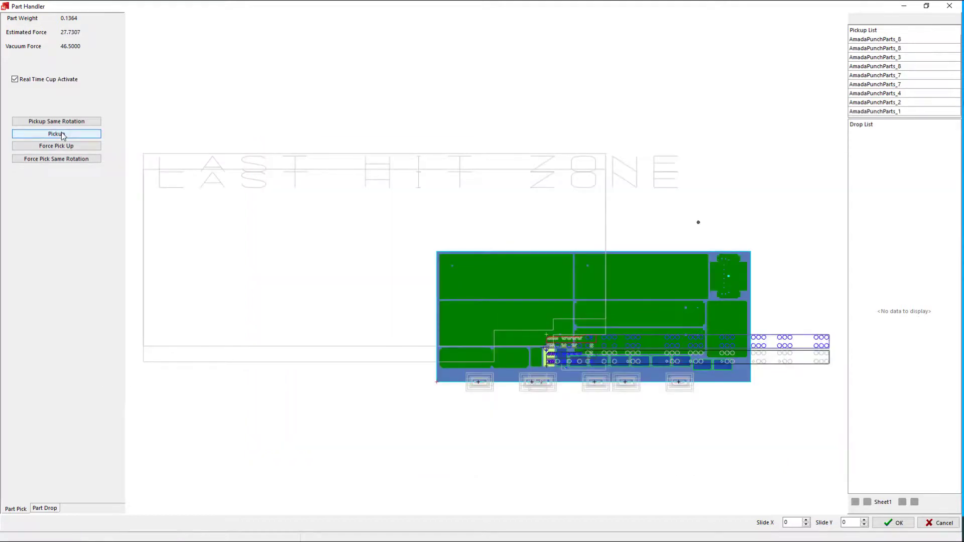
{"action": "left_click", "coordinate": [62, 134]}
{"action": "left_click", "coordinate": [62, 135]}
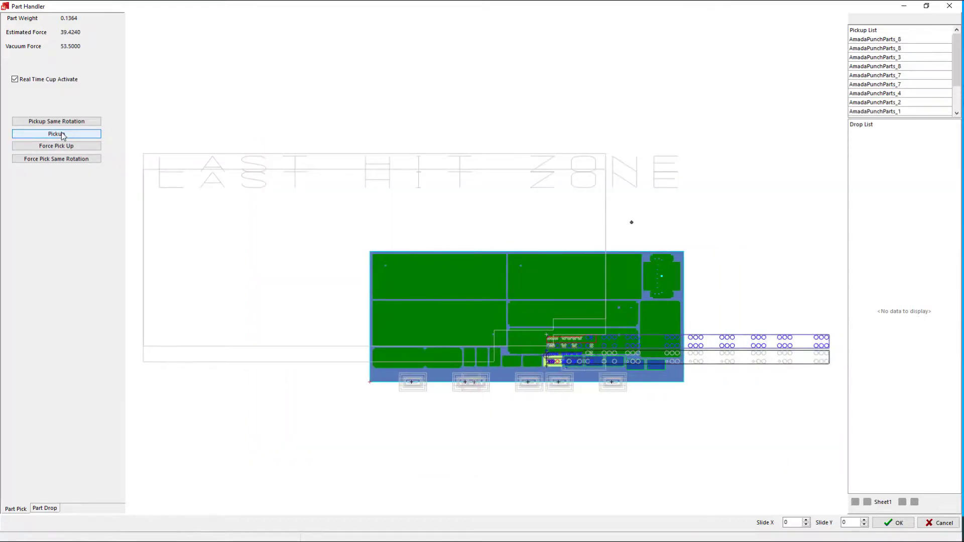
{"action": "left_click", "coordinate": [62, 134]}
{"action": "left_click", "coordinate": [62, 134]}
{"action": "left_click", "coordinate": [63, 134]}
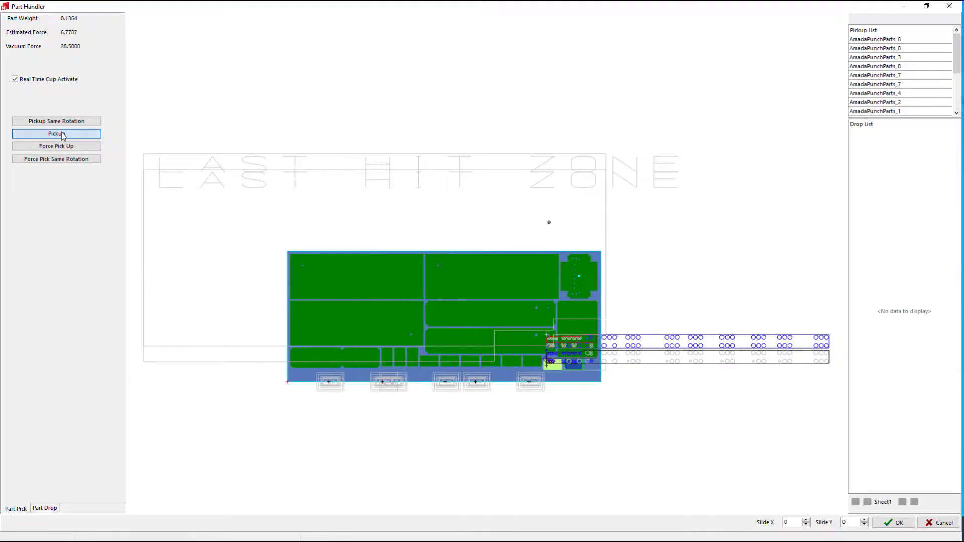
{"action": "left_click", "coordinate": [62, 134]}
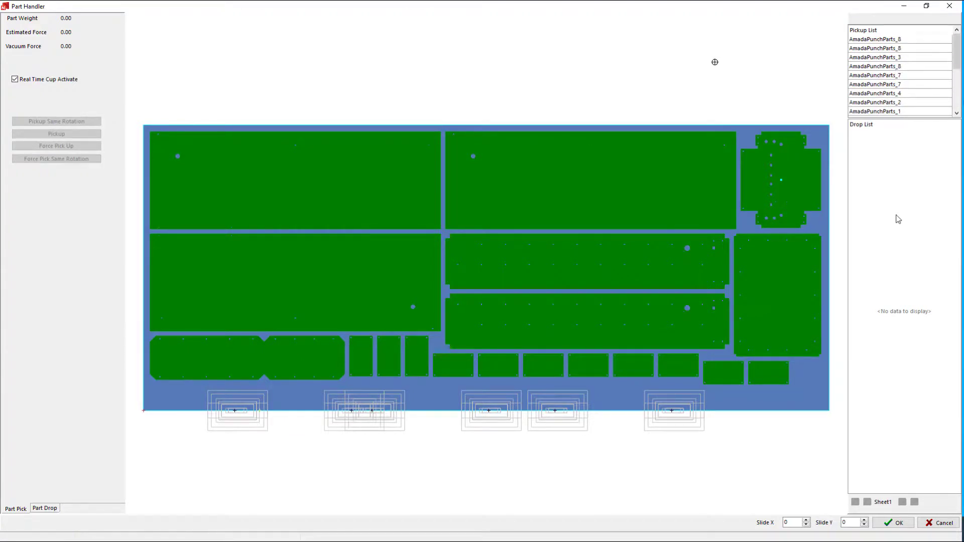
- Switch to part drop and drop all the picked-up parts in the nest's arrangement with Mimic Nest
{"action": "left_click", "coordinate": [44, 509]}
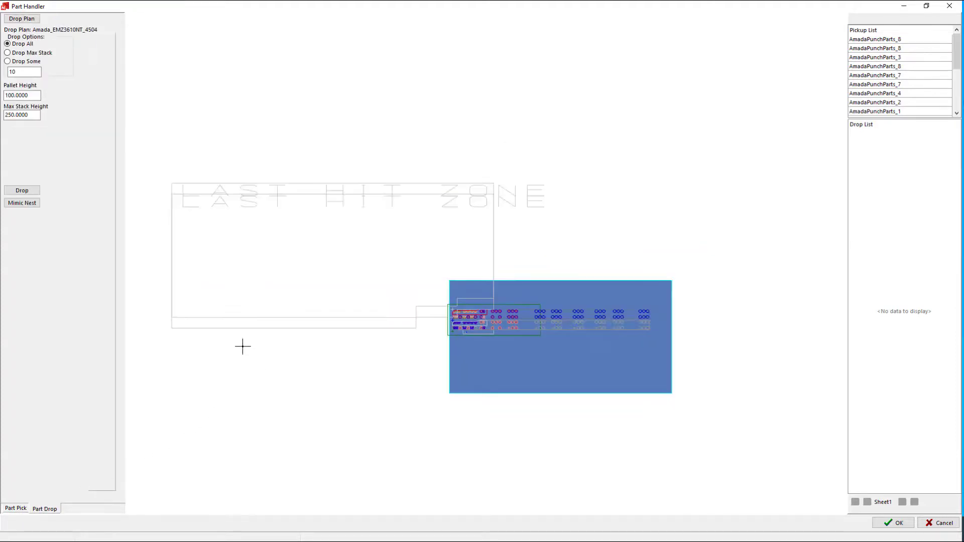
{"action": "scroll", "coordinate": [634, 343], "scroll_direction": "up", "scroll_amount": 2}
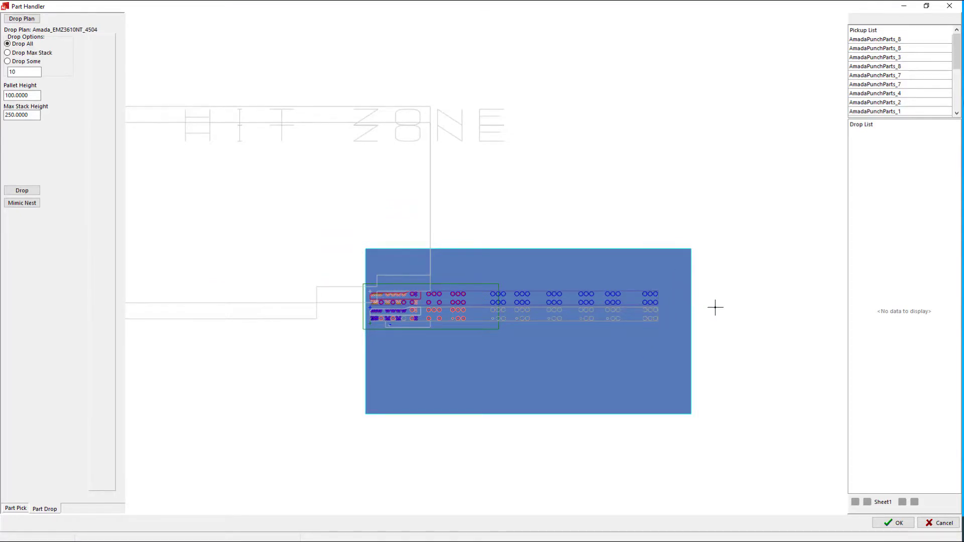
{"action": "scroll", "coordinate": [688, 304], "scroll_direction": "up", "scroll_amount": 2}
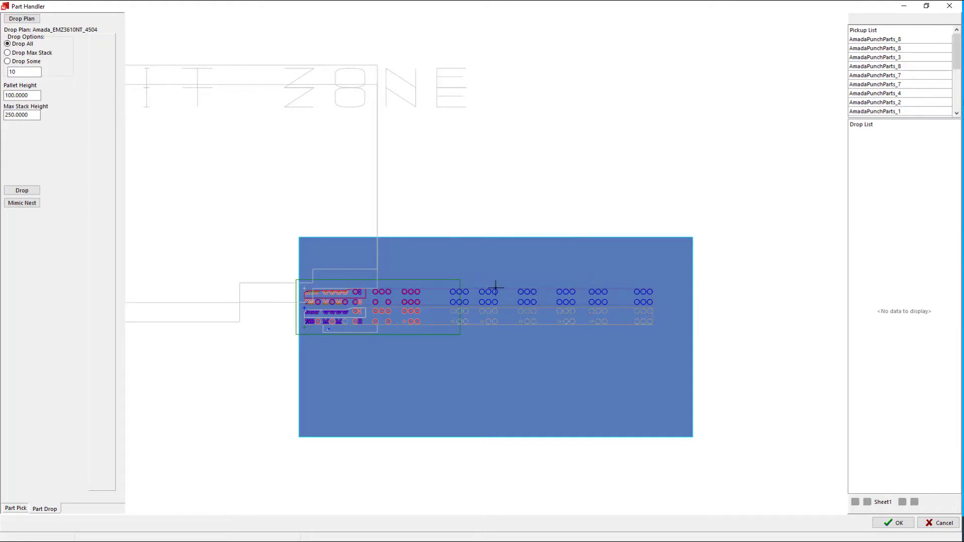
{"action": "left_click", "coordinate": [20, 204]}
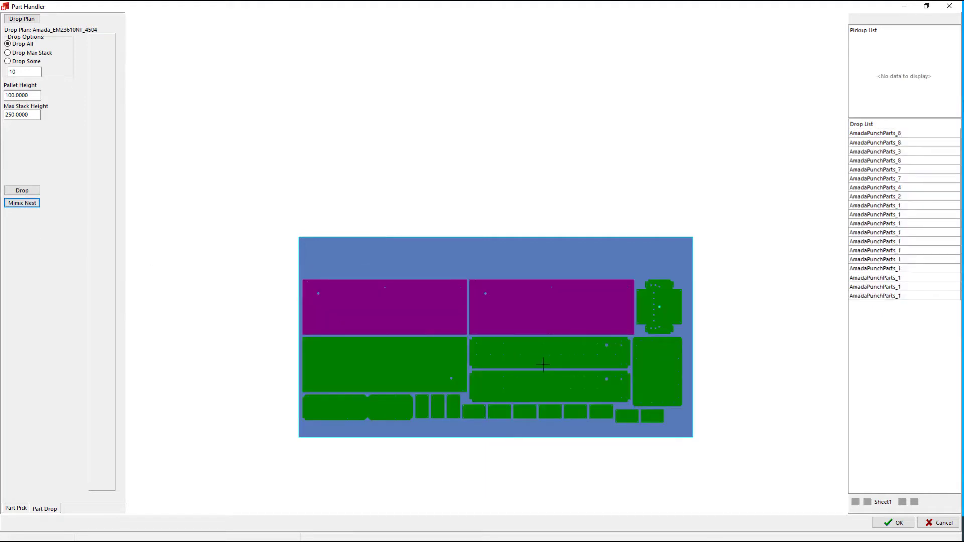
{"action": "scroll", "coordinate": [451, 330], "scroll_direction": "down", "scroll_amount": 1}
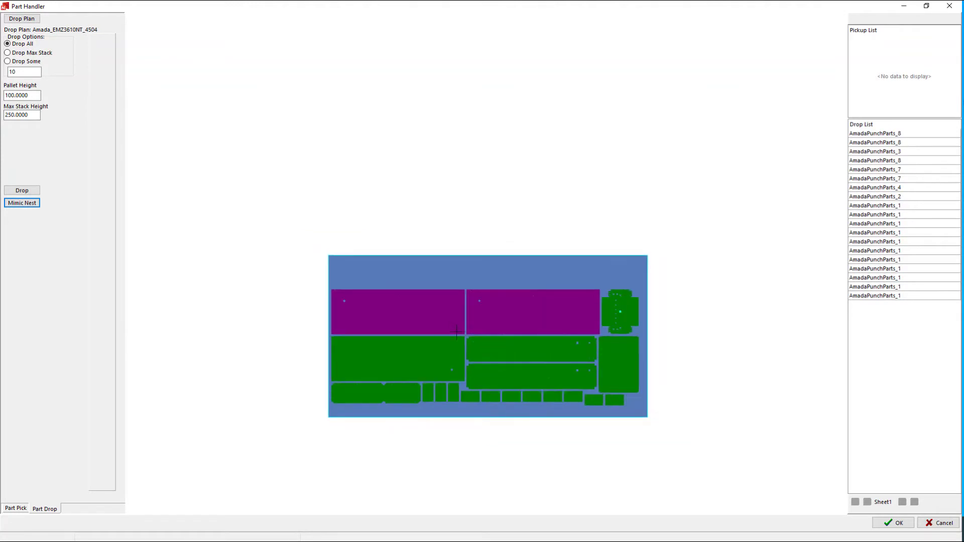
{"action": "scroll", "coordinate": [515, 407], "scroll_direction": "up", "scroll_amount": 4}
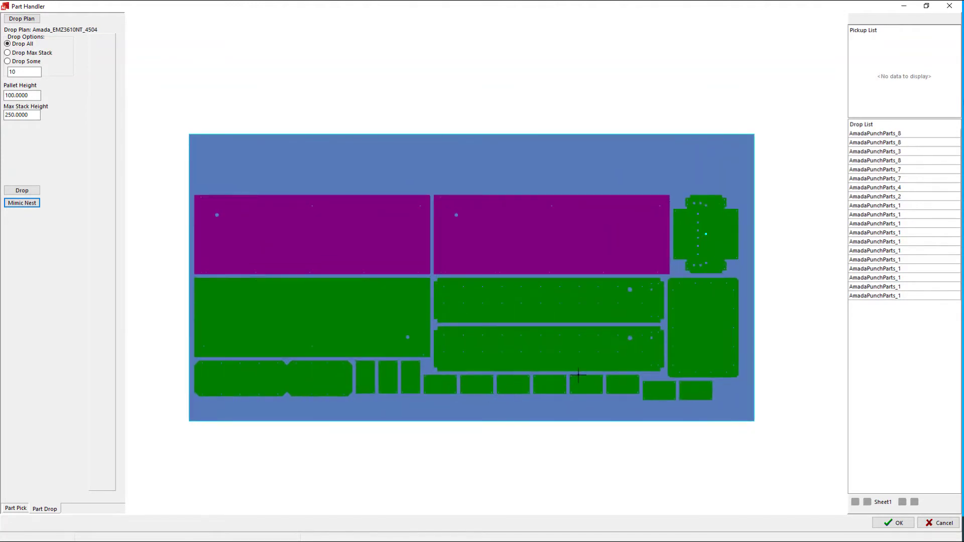